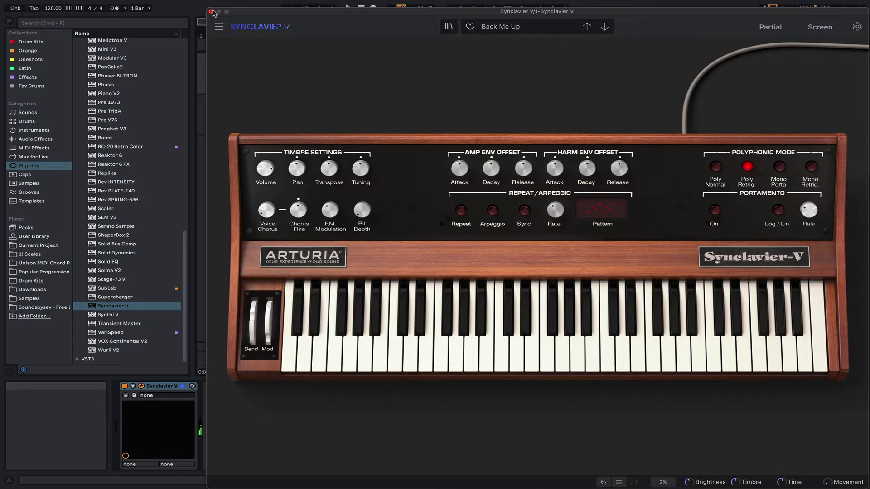
Close the Synclavier V plug-in window and show the audio effects in the browser
click(212, 11)
click(46, 139)
click(89, 102)
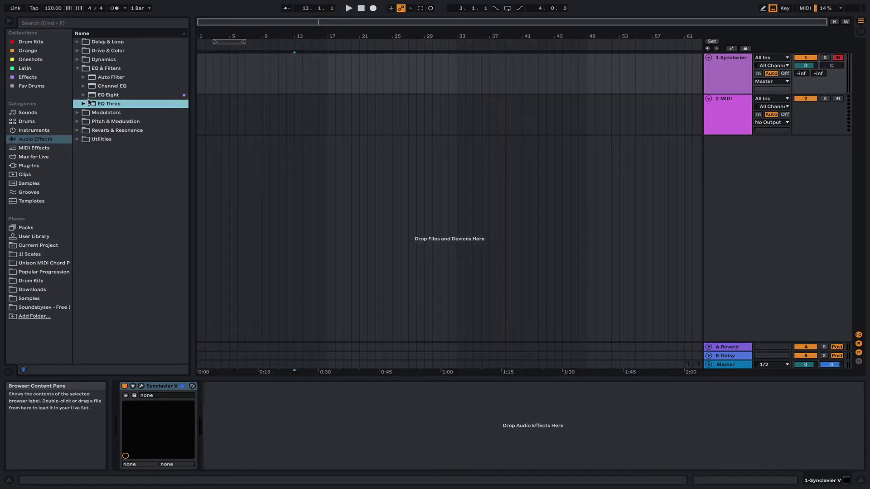
double_click(90, 101)
click(234, 389)
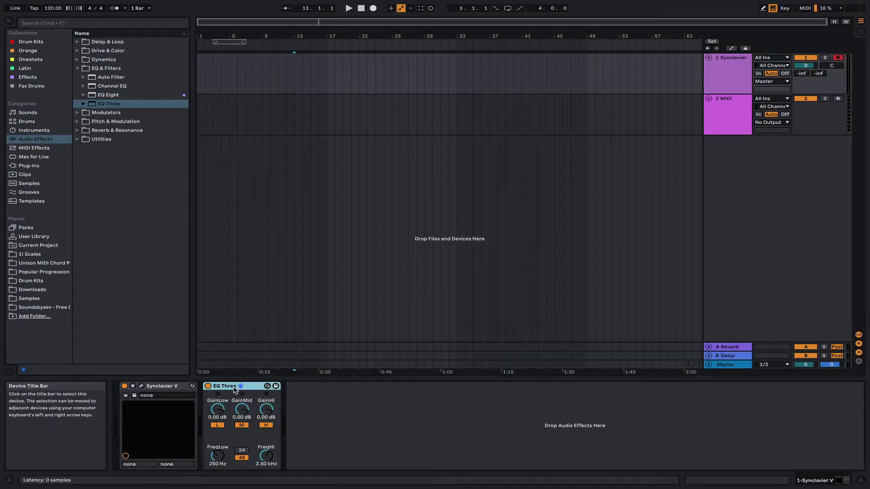
key(Delete)
Add EQ Eight after the Synclavier V device and set its first band to the steepest low-cut filter
click(108, 96)
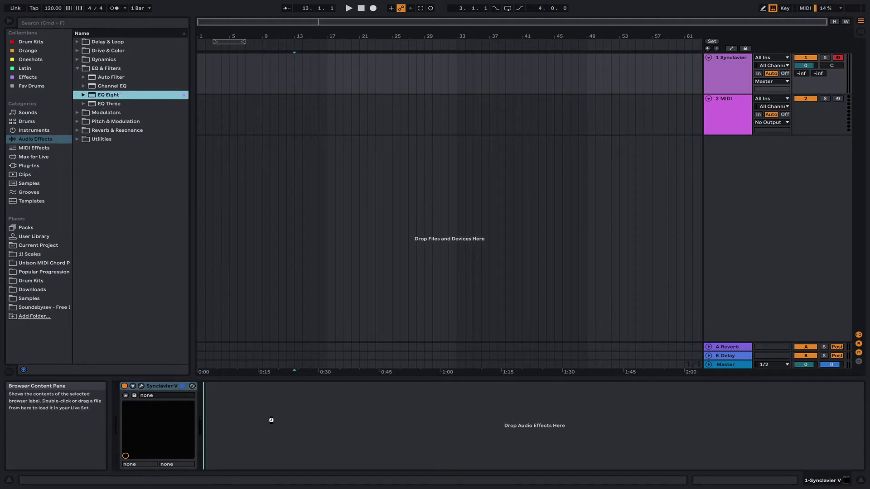
drag(271, 420, 274, 423)
click(238, 457)
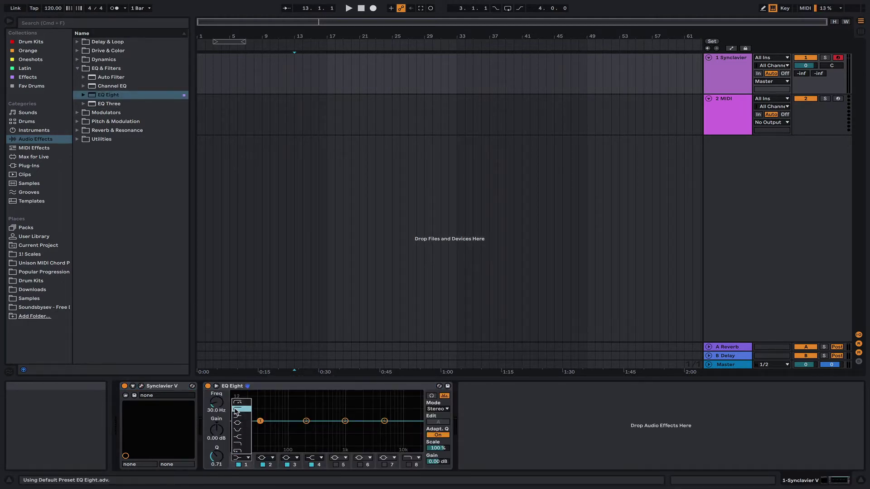
click(236, 403)
Raise the low-cut frequency, set EQ band 2 to about -3.60 dB at 653 Hz and band 3 to -2.36 dB at 2.25 kHz
click(220, 411)
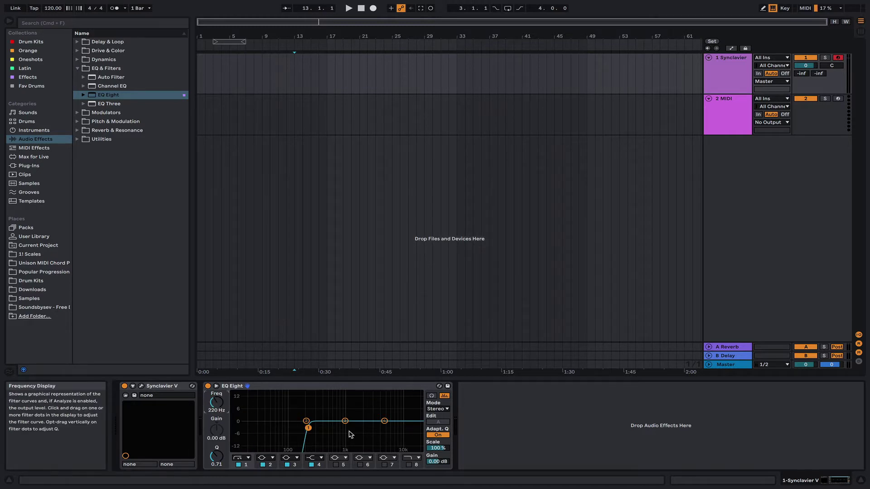
key(a)
drag(312, 428, 321, 428)
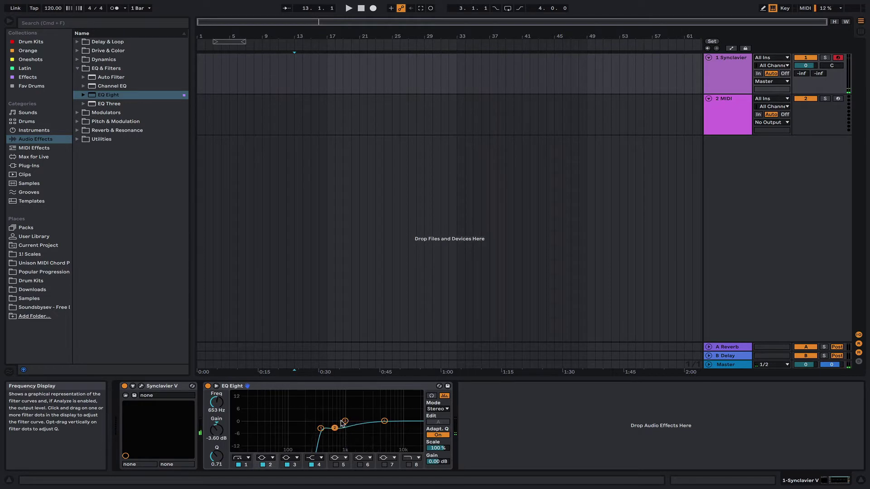
drag(358, 423, 364, 426)
key(a)
key(a)
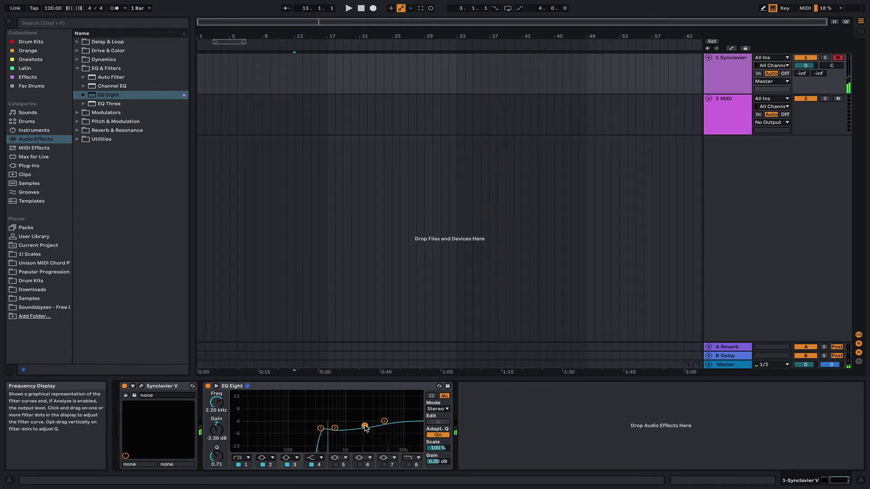
key(a)
Lower the Synclavier track's volume to -10 dB and insert the Minor Harmonic scale preset before the instrument
key(Tab)
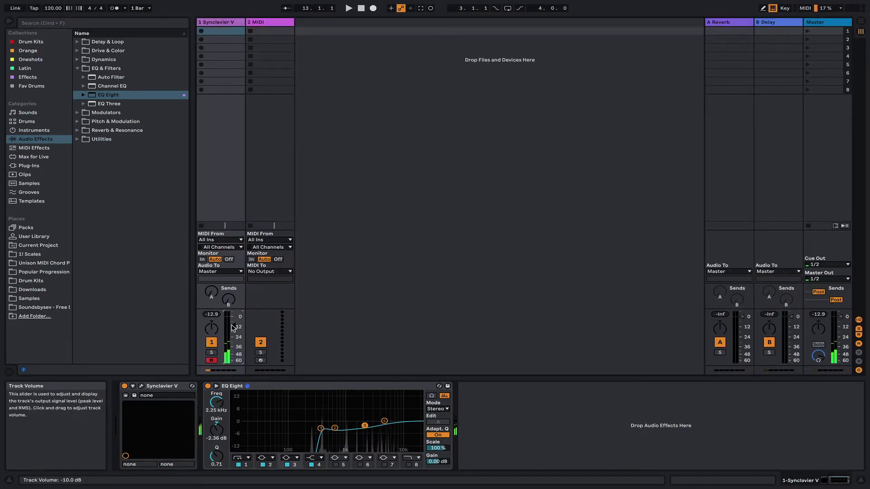
key(Tab)
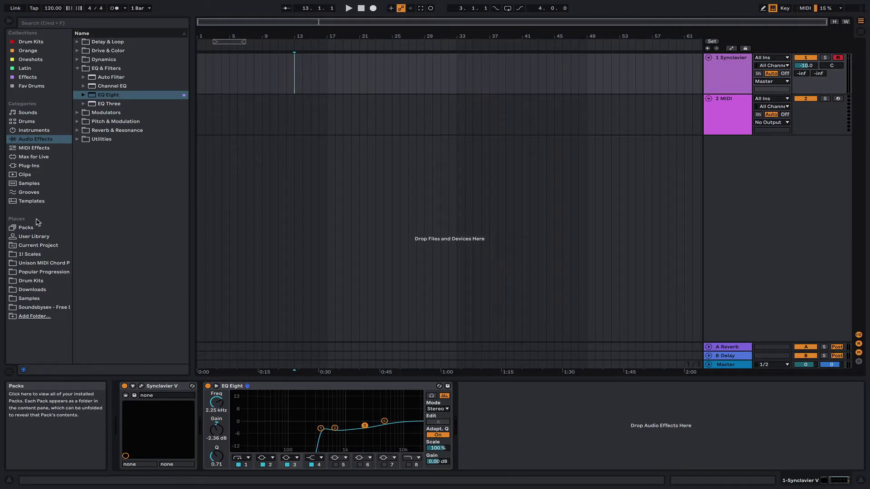
click(38, 149)
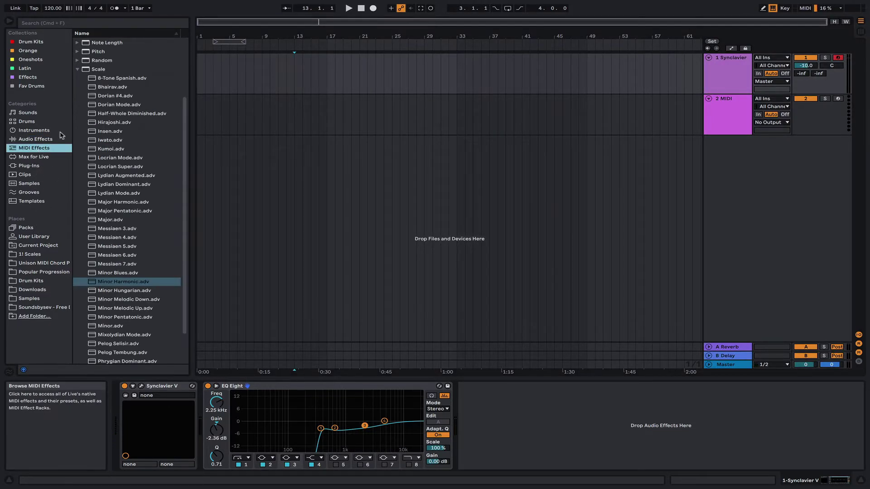
drag(136, 282, 135, 436)
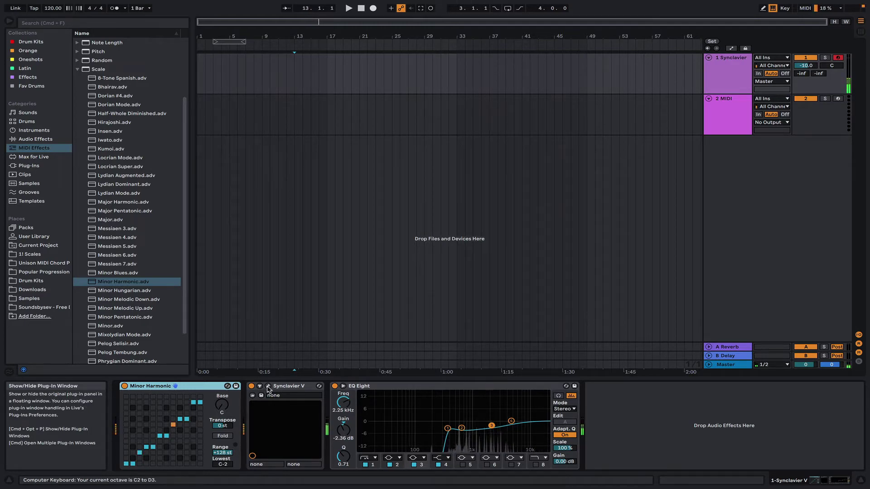
Switch the Synclavier V preset to Bellkey Sustain and close the plug-in window
click(269, 386)
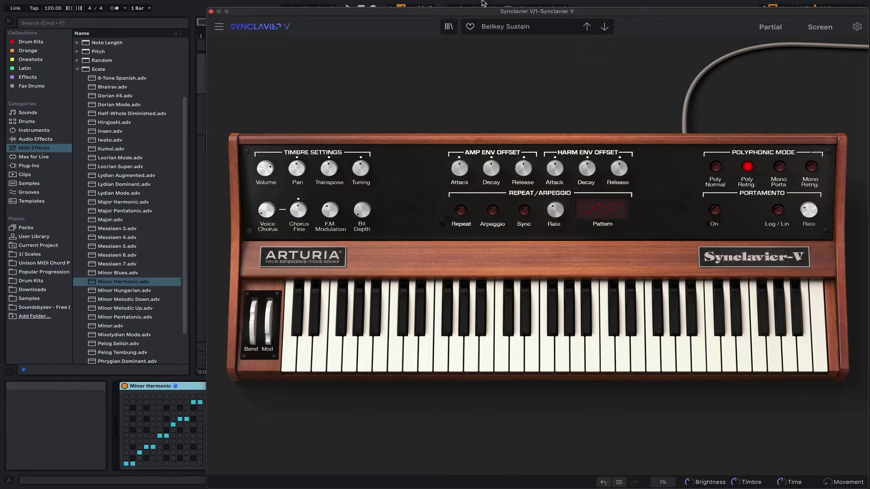
click(211, 11)
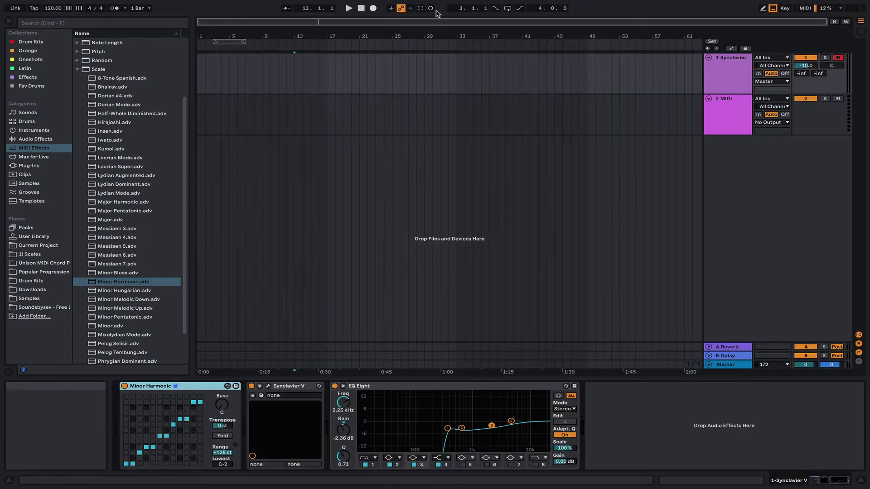
Capture the played MIDI into a clip on the Synclavier track and play it from bar 19
click(421, 8)
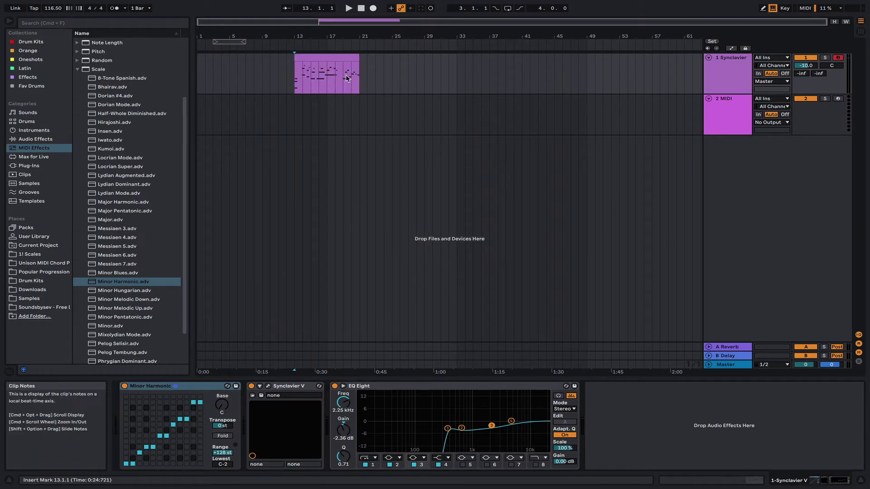
click(346, 78)
key(space)
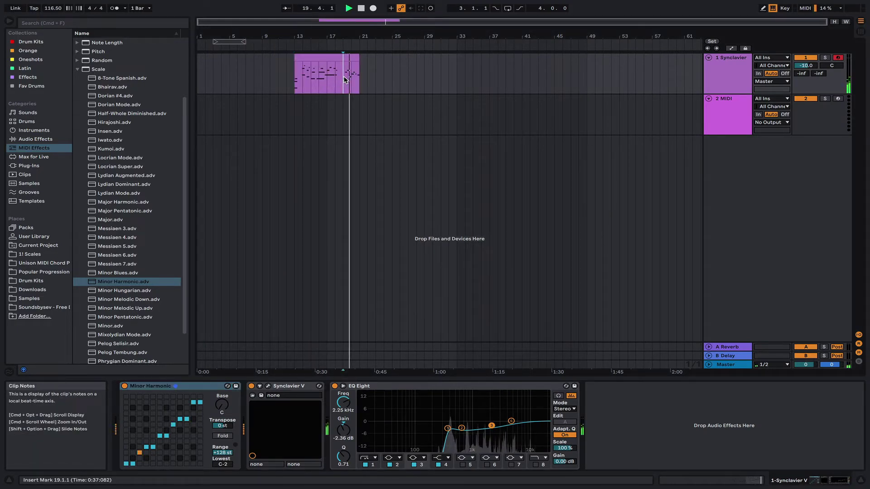
Copy the captured clip's last two bars to the start of the arrangement and duplicate them once
drag(345, 79, 361, 82)
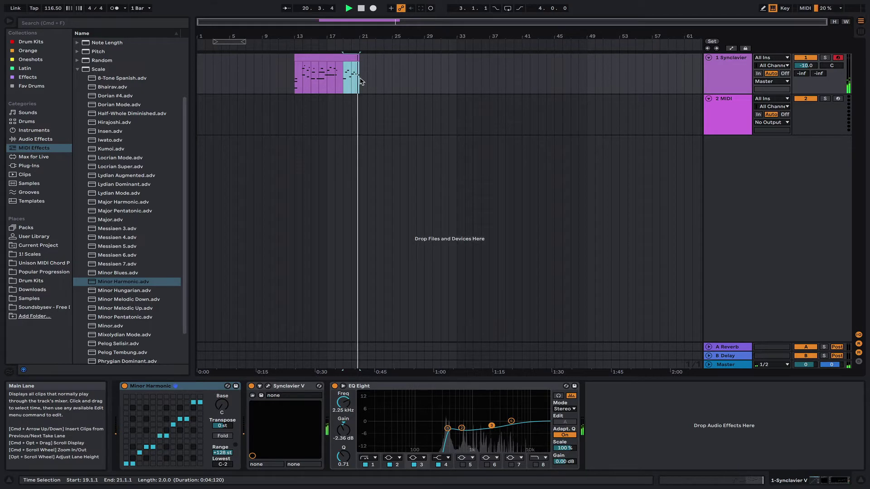
click(203, 71)
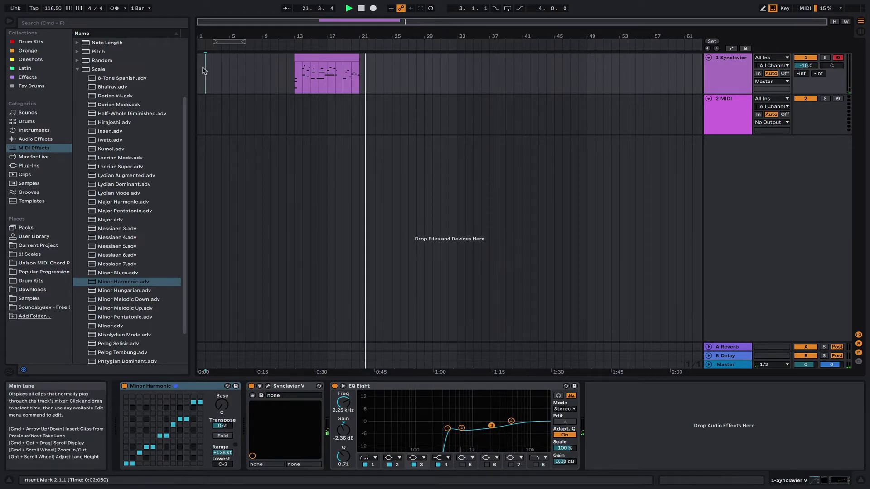
click(200, 70)
key(super+v)
key(super+d)
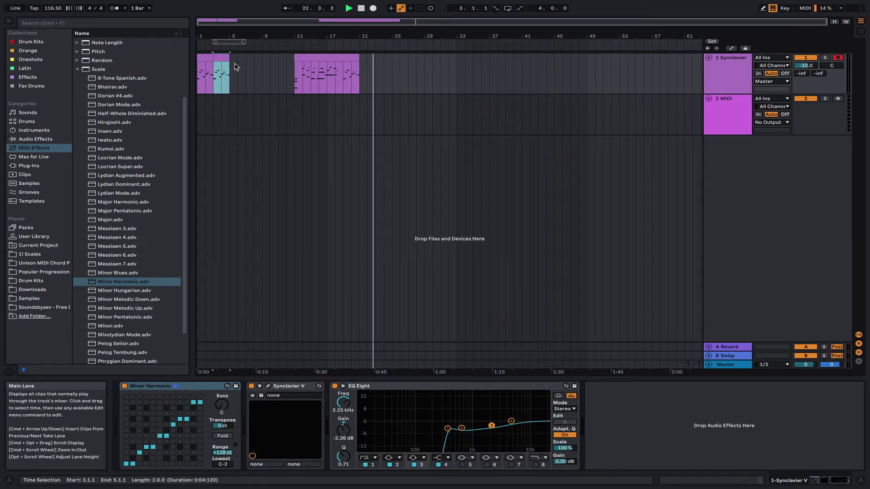
Consolidate the first four bars into a single clip and move the loop region to start at bar 1
drag(235, 70, 170, 67)
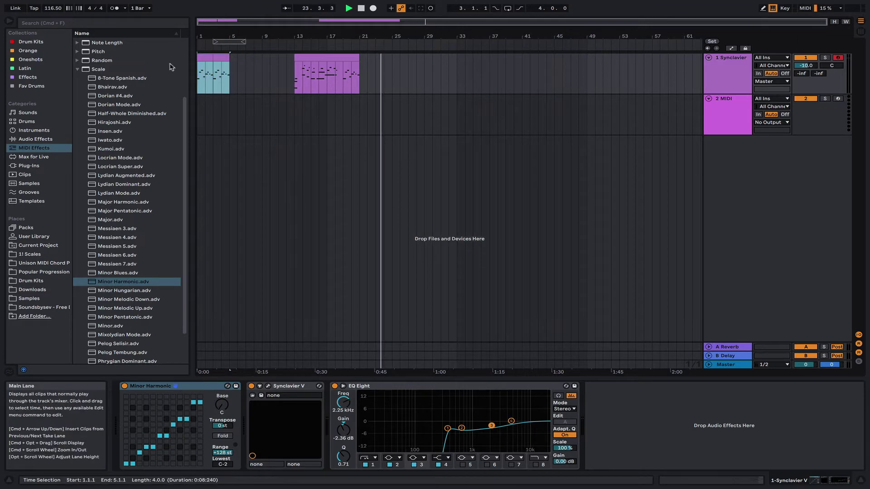
key(super+j)
drag(214, 46, 198, 46)
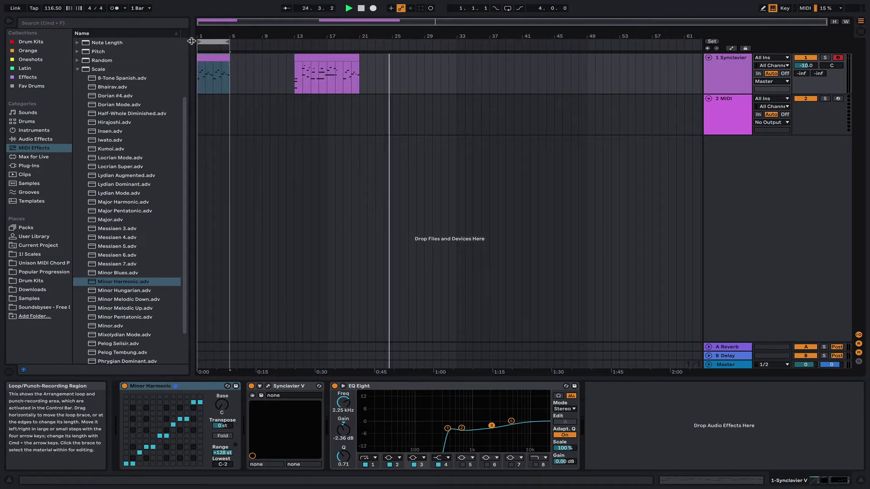
Open the four-bar clip's notes and turn on its scale, set to C Harmonic Minor
double_click(212, 56)
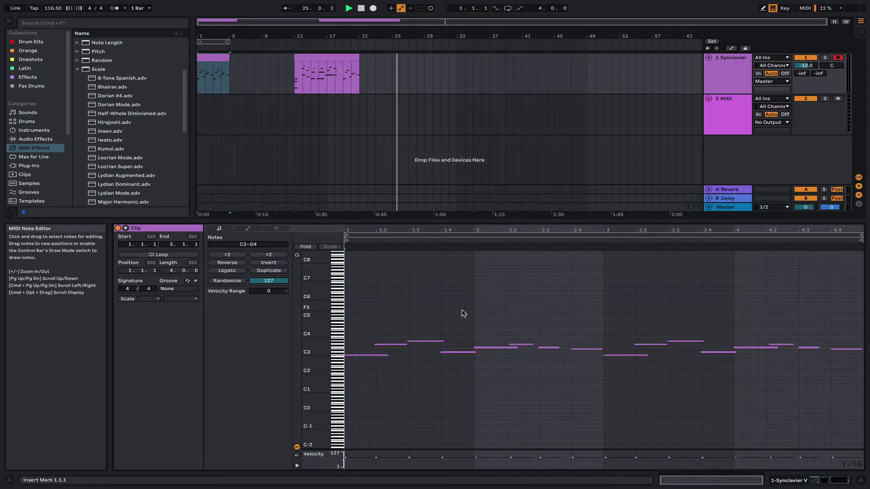
click(127, 299)
click(180, 299)
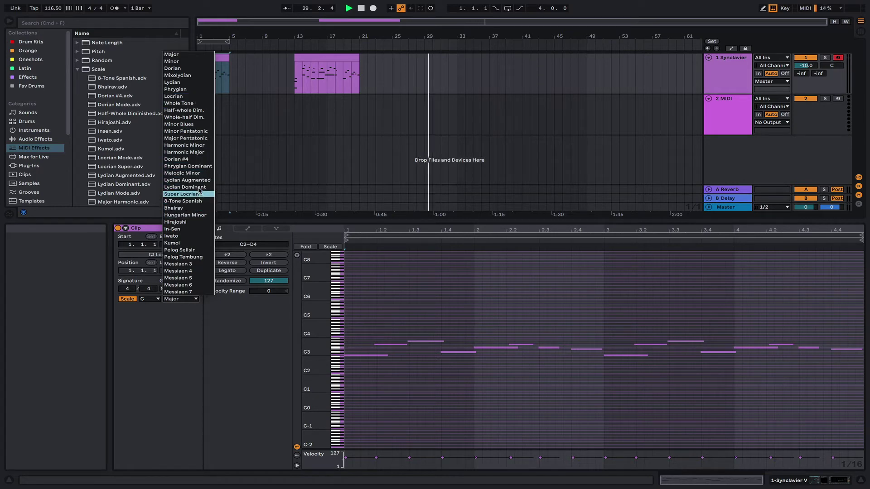
click(197, 145)
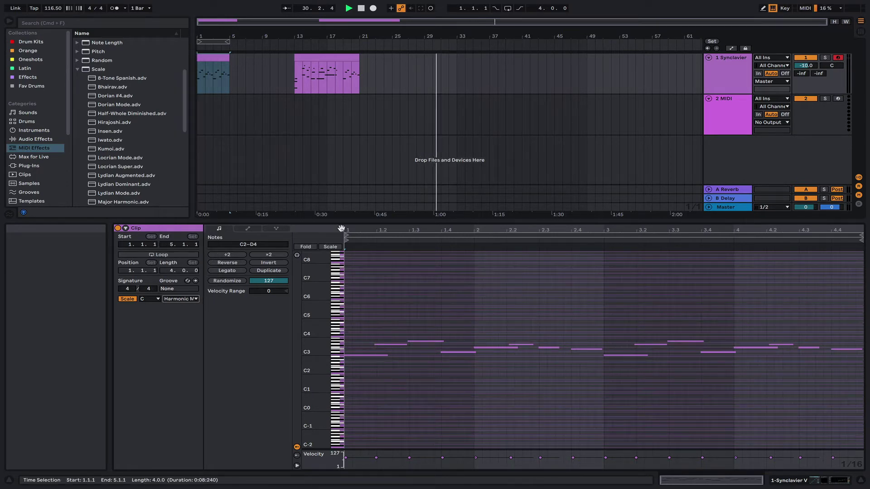
Lower all A3 notes in the clip by a semitone to A♭3
drag(310, 300, 336, 300)
scroll(435, 379, down, 8)
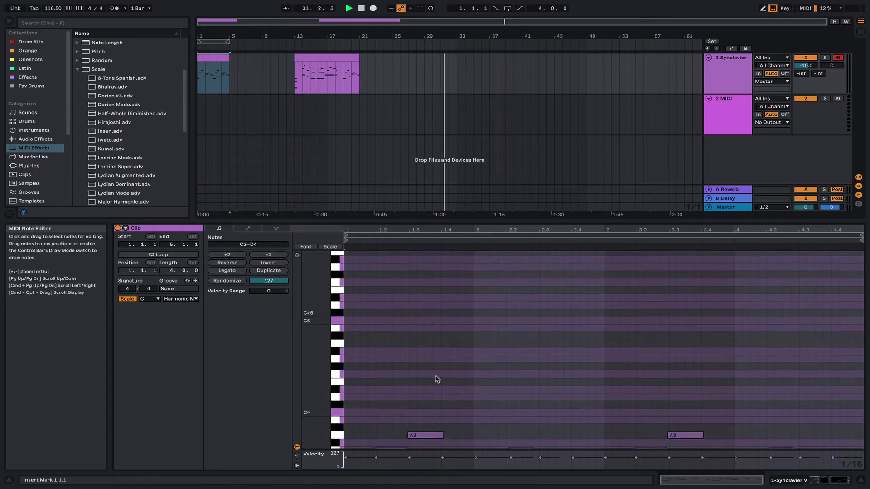
click(323, 311)
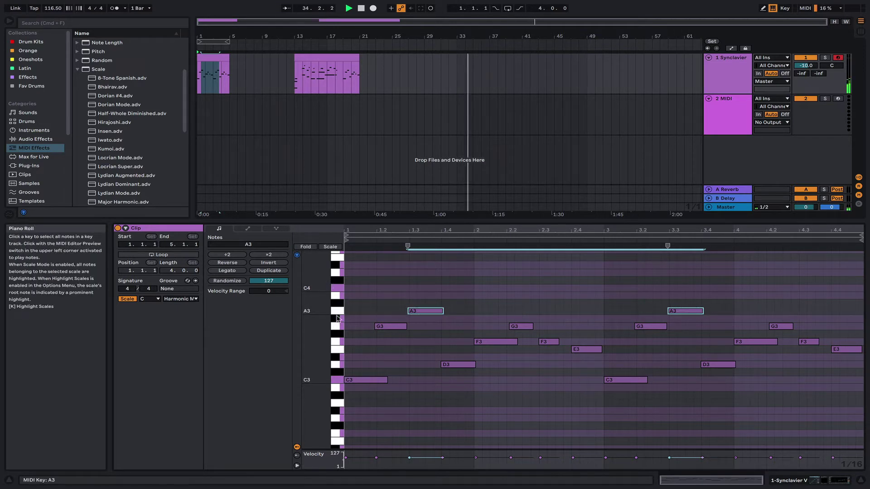
key(Down)
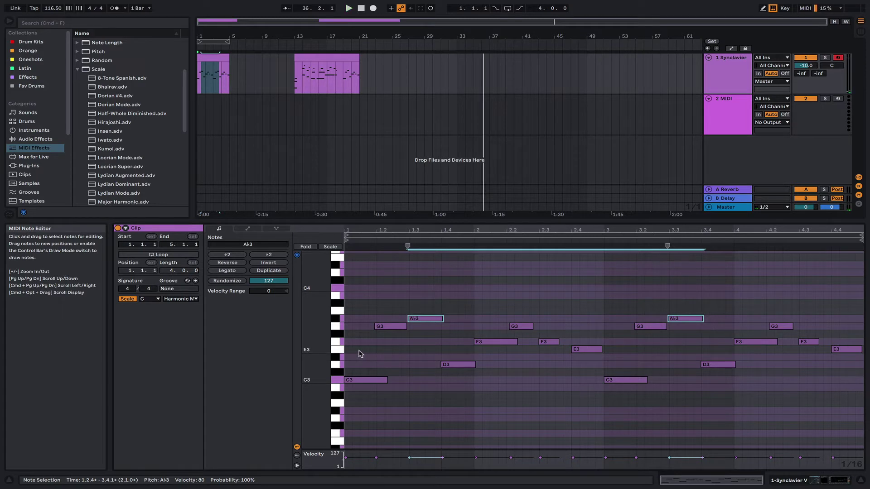
Loop the four-bar clip and start playback
click(215, 55)
key(space)
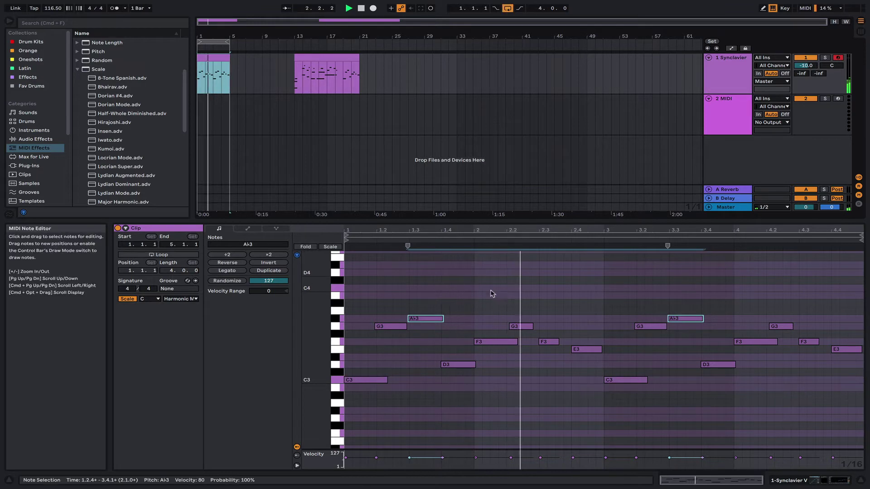
Quantize all notes in the clip and make them legato
right_click(510, 316)
click(524, 148)
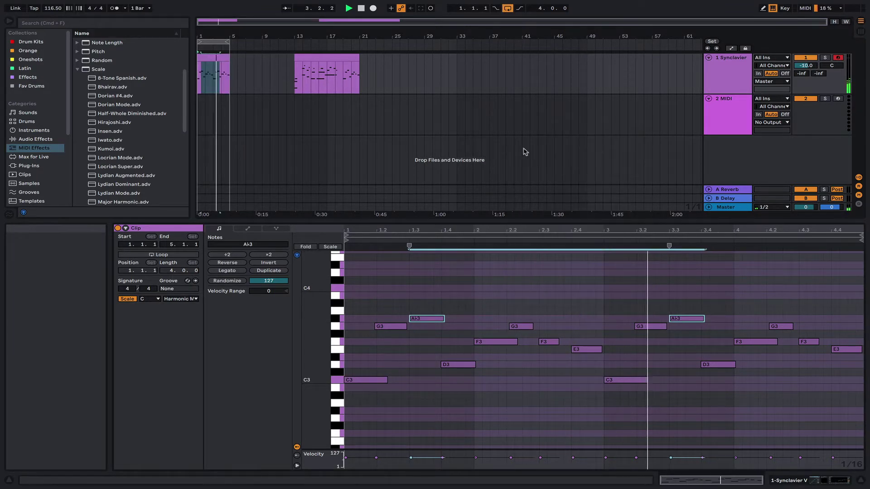
right_click(514, 288)
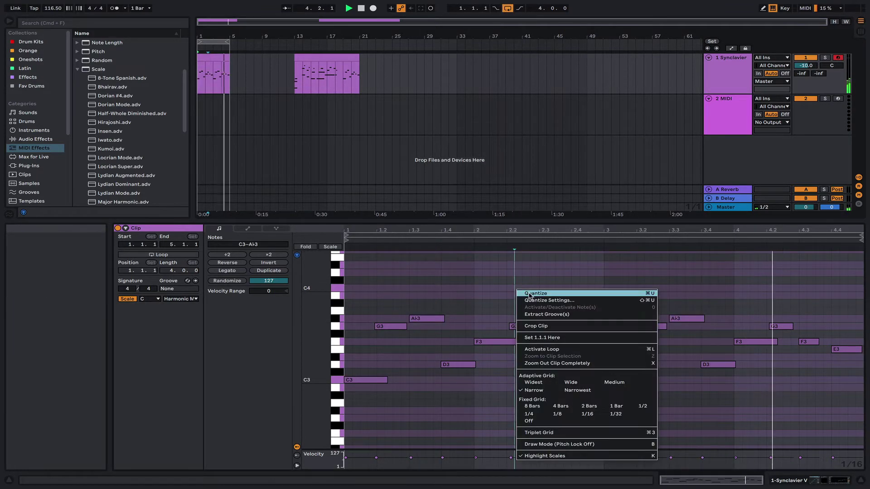
click(528, 295)
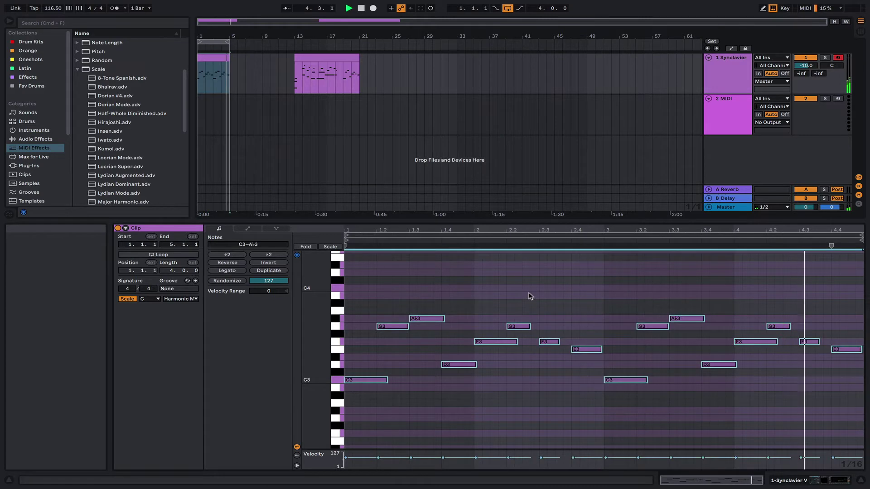
click(227, 270)
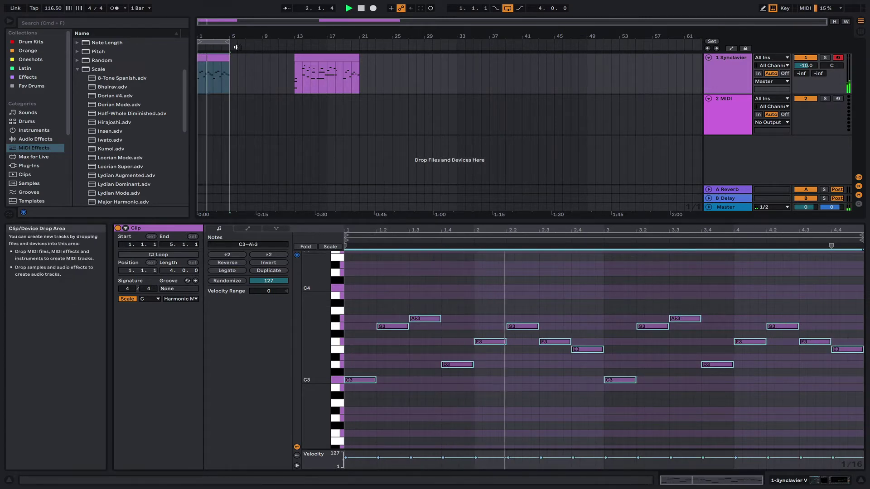
Load the Synclavier V plug-in onto the empty second MIDI track
click(215, 58)
drag(215, 36, 308, 35)
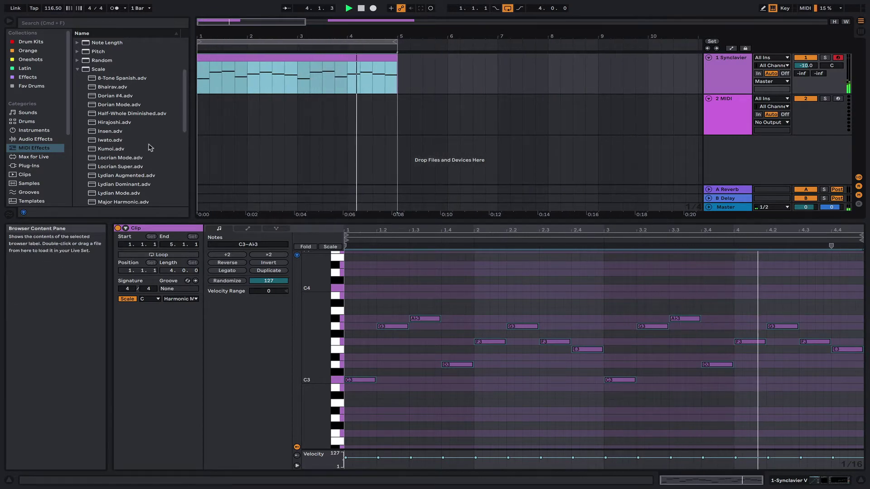
scroll(149, 148, down, 3)
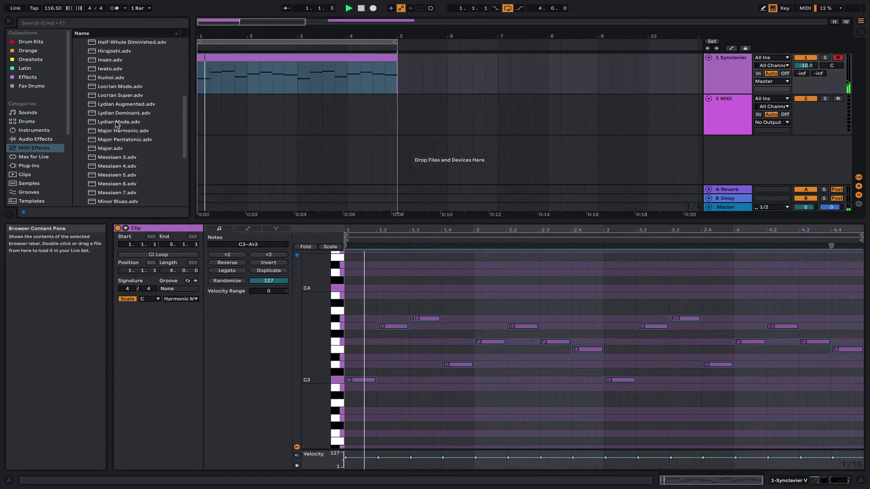
scroll(117, 125, up, 3)
scroll(117, 124, up, 1)
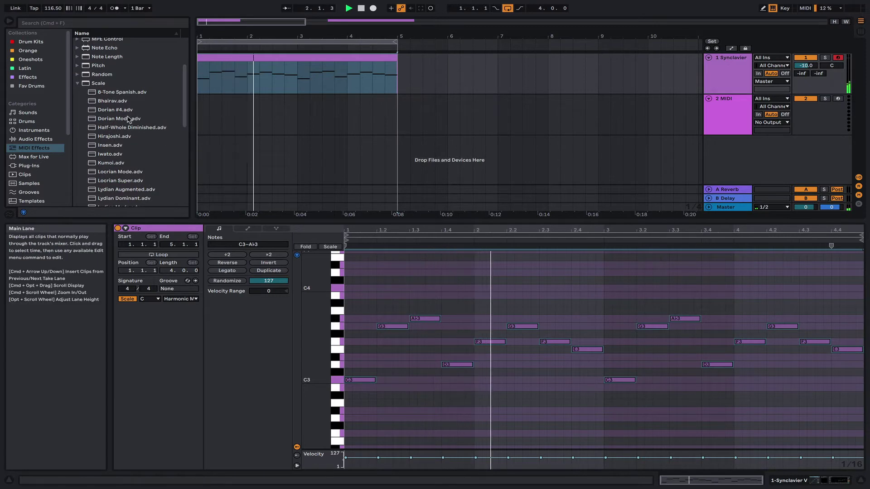
scroll(36, 154, down, 2)
click(29, 134)
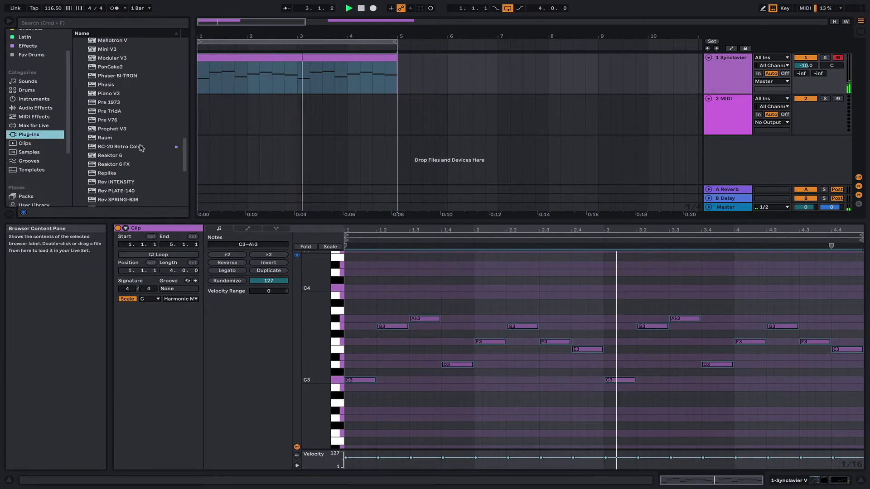
scroll(132, 153, down, 3)
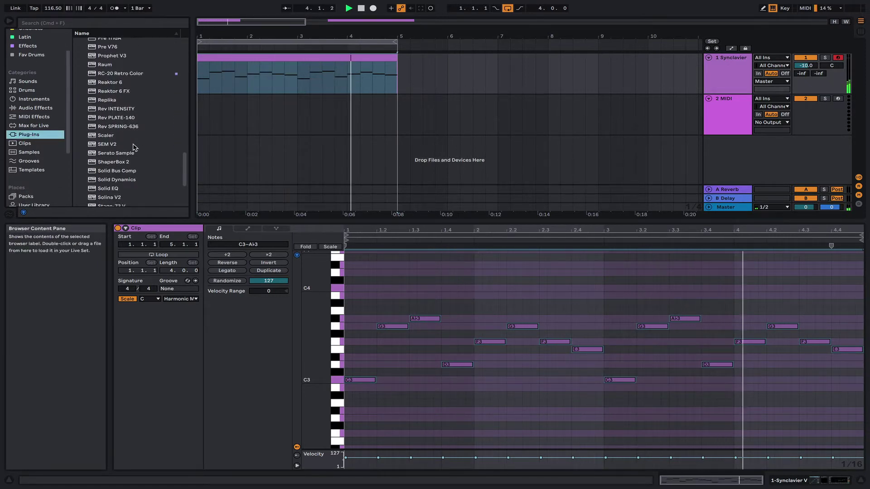
scroll(122, 172, down, 2)
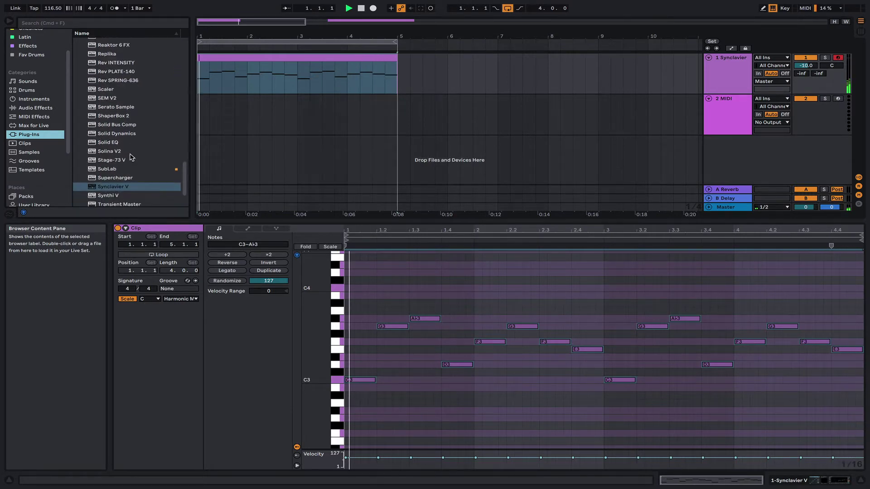
drag(115, 186, 251, 122)
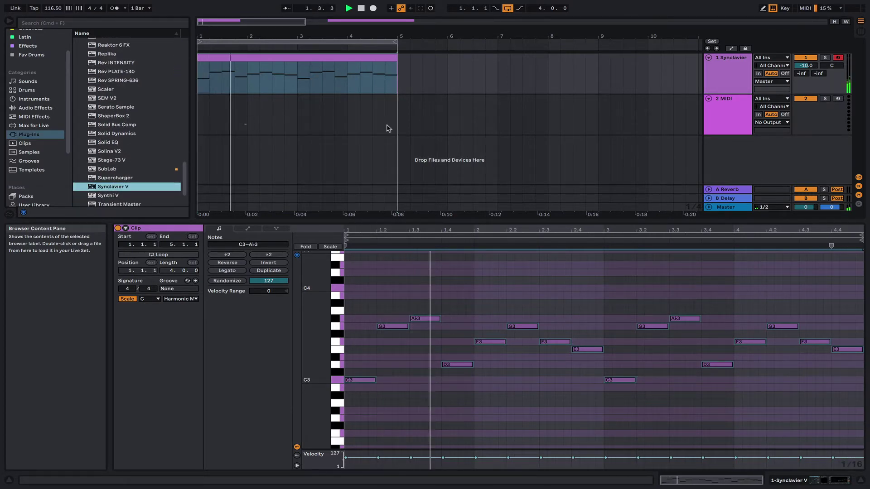
drag(394, 122, 395, 123)
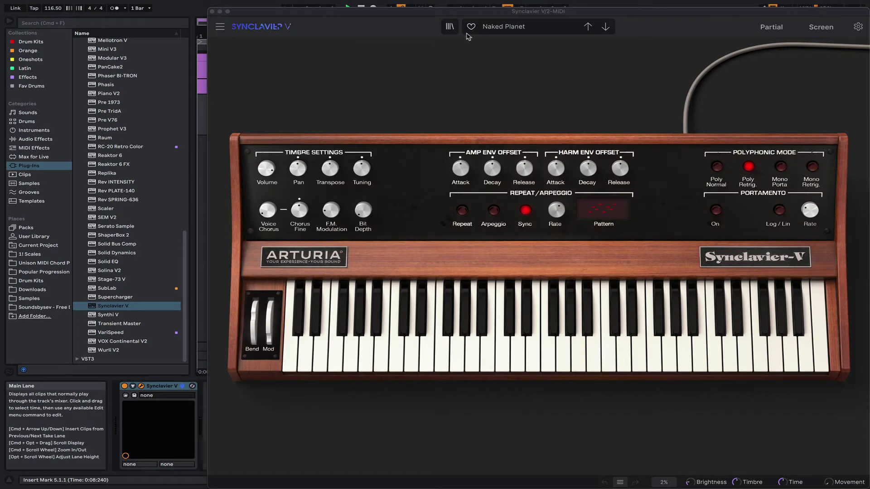
Load the Squary Mellow pad preset in the second track's Synclavier V and close the plug-in window
click(494, 27)
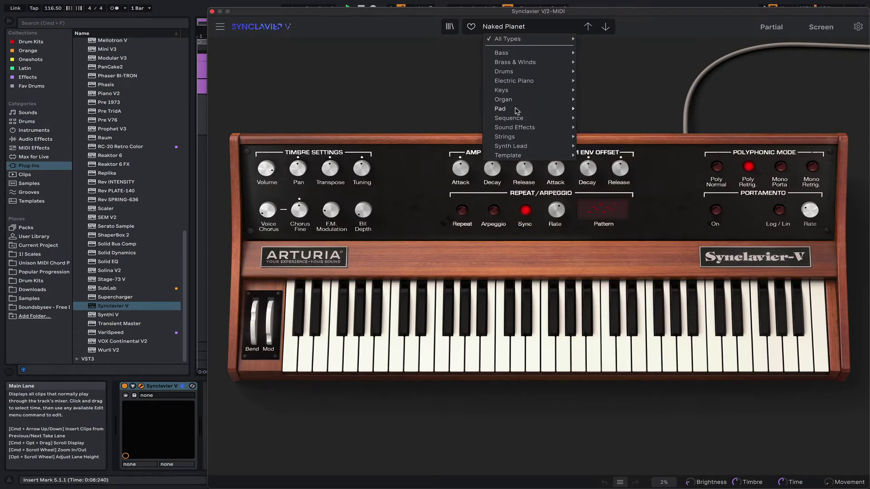
mouse_move(519, 112)
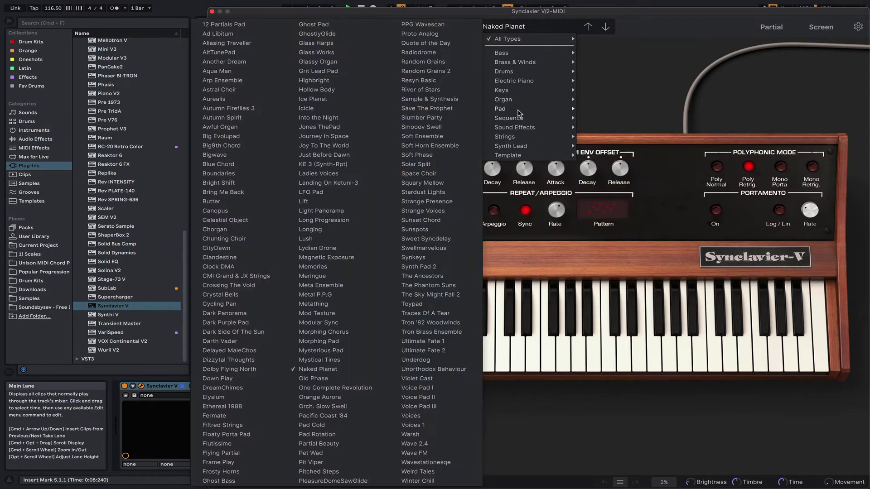
click(420, 183)
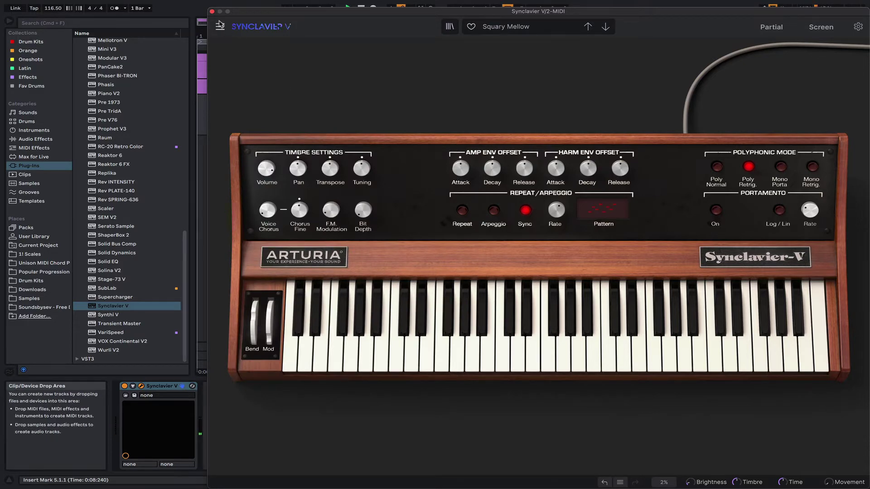
click(212, 11)
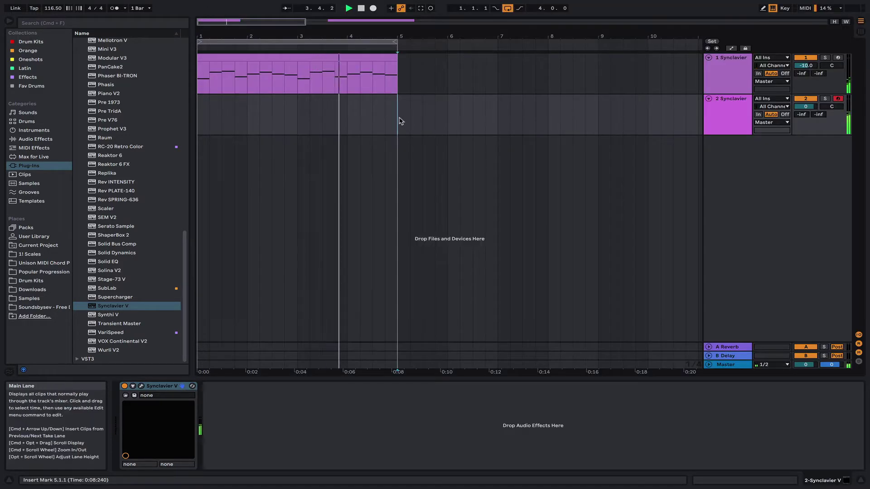
Duplicate the four-bar melody clip on the first track, stop playback and extend the arrangement loop to eight bars
click(365, 57)
key(super+d)
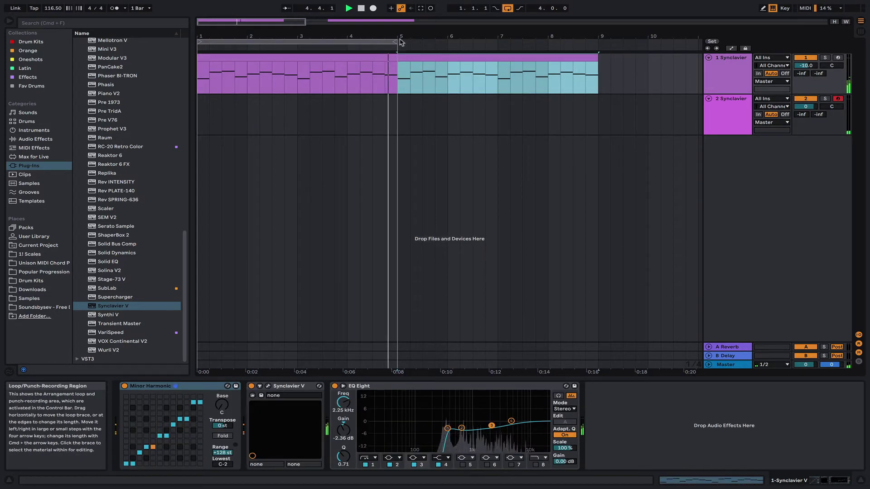
key(space)
drag(396, 42, 598, 42)
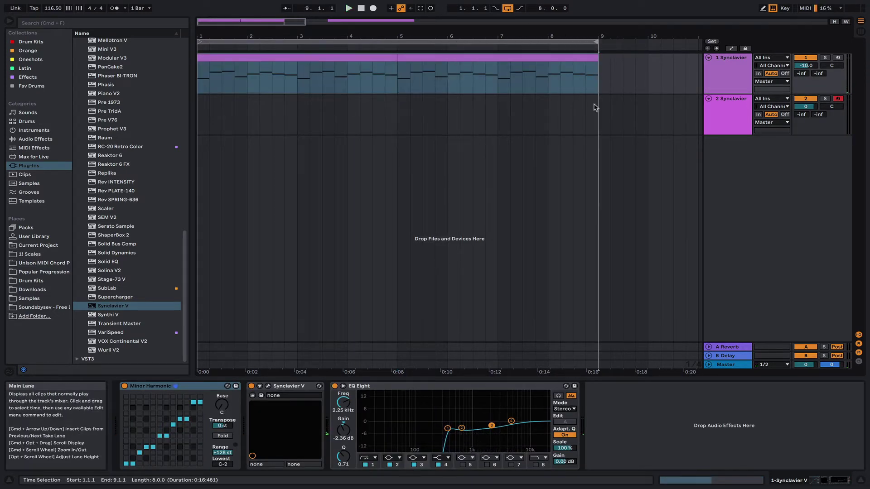
Insert an empty eight-bar MIDI clip on the second track and set its note grid to 1/8
drag(597, 109, 573, 108)
drag(498, 108, 203, 106)
right_click(221, 110)
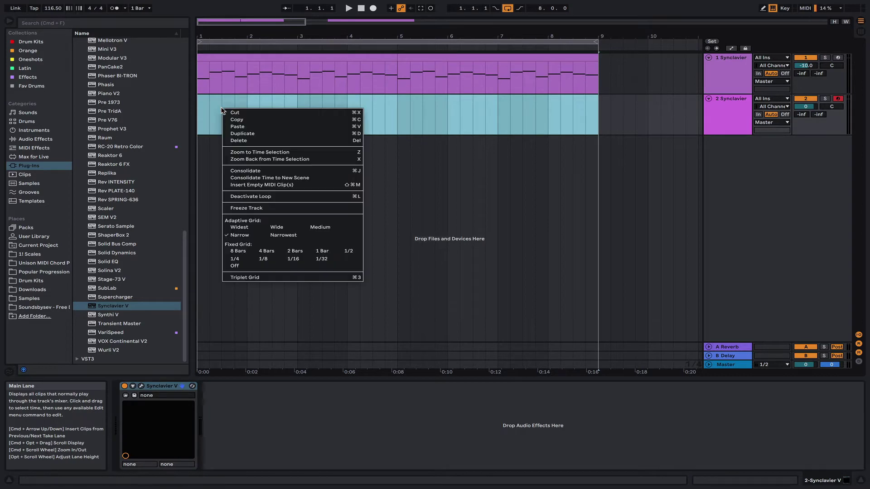
click(249, 185)
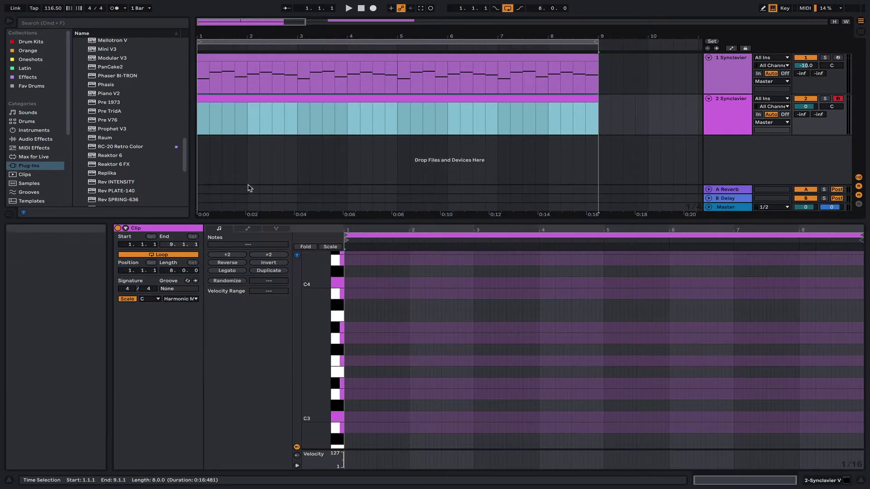
right_click(481, 321)
click(503, 248)
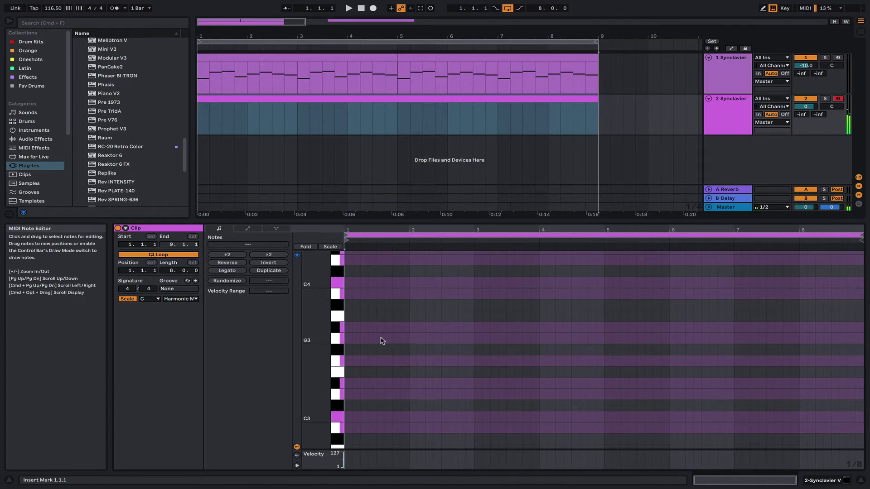
Start playback and add 1/8 notes to the second track's clip: G3 at 1.3 and F3 at 3.3
key(space)
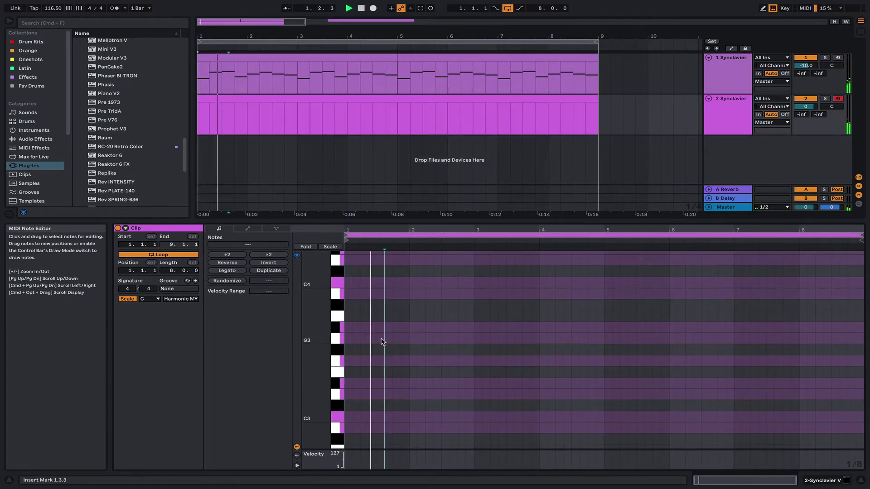
double_click(380, 340)
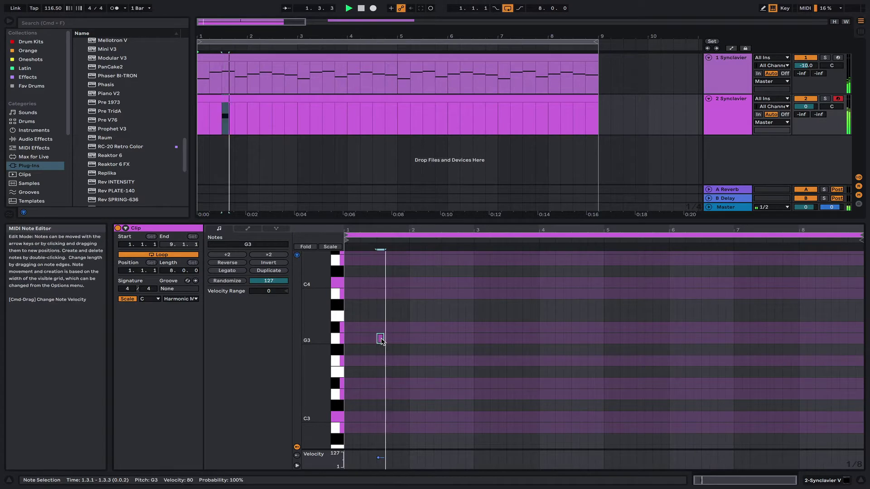
double_click(510, 362)
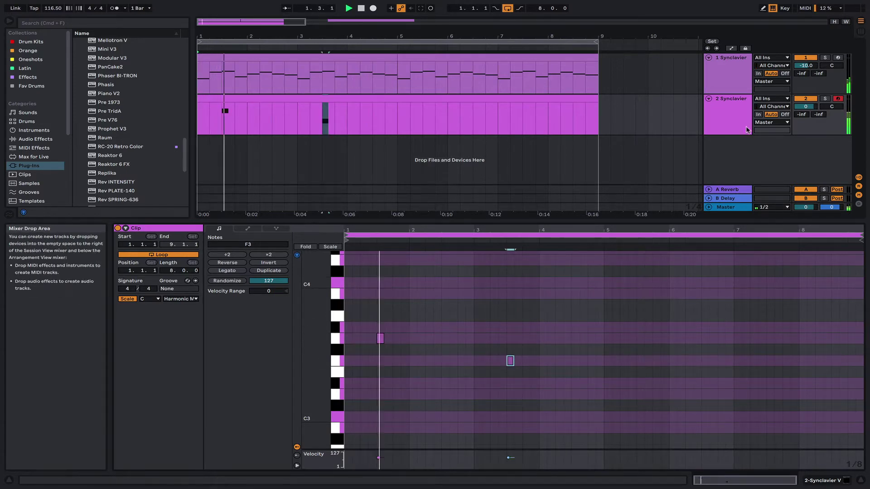
Lower the second track's volume to -8.6 dB in the mixer and return to the arrangement
key(Tab)
drag(281, 160, 282, 165)
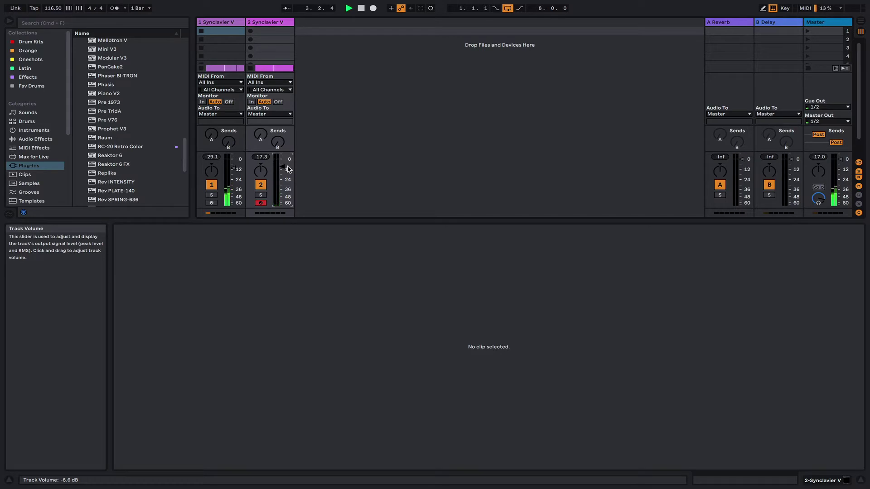
key(Tab)
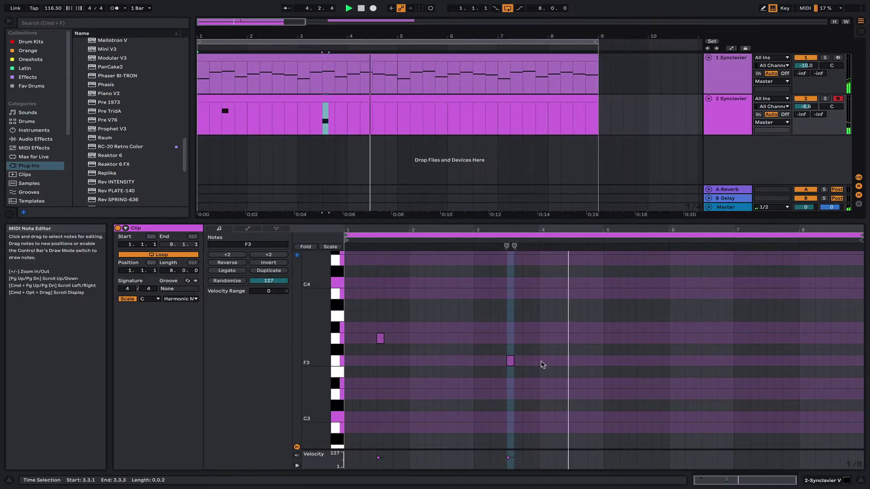
Duplicate the clip's first four bars of notes into bars 5 to 8, and add E♭3 at 8.1 and D3 at 8.3
drag(599, 363, 301, 299)
key(super+d)
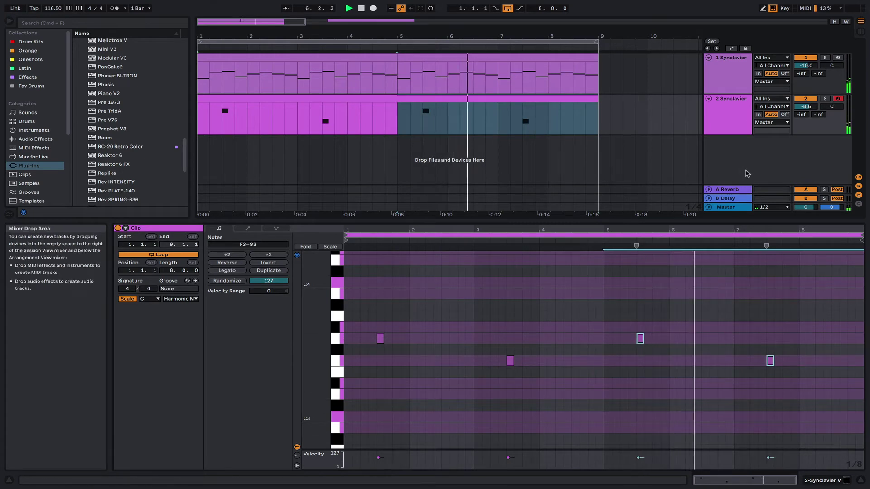
double_click(803, 383)
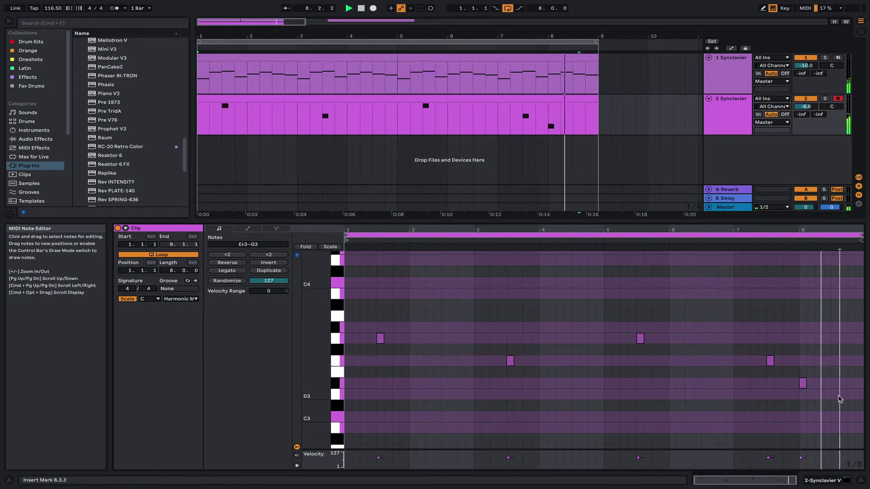
double_click(835, 395)
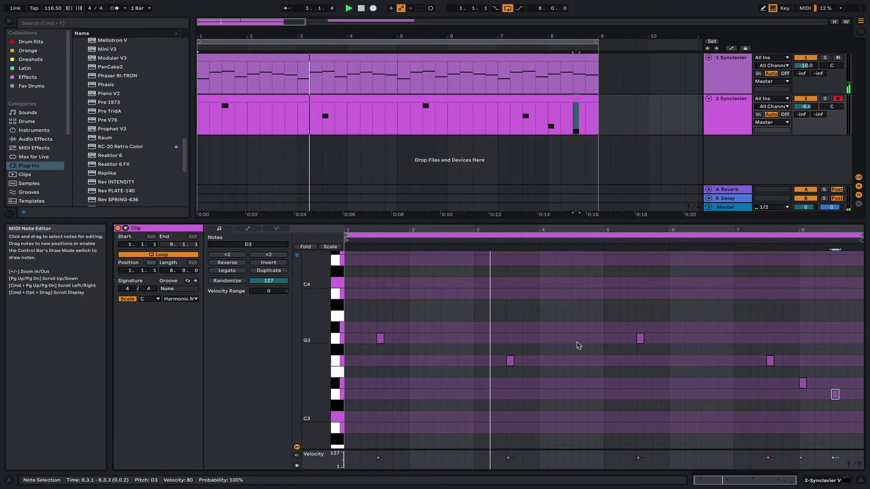
Try an extra G3 note at 4.3 in the second track's clip and remove it
double_click(574, 339)
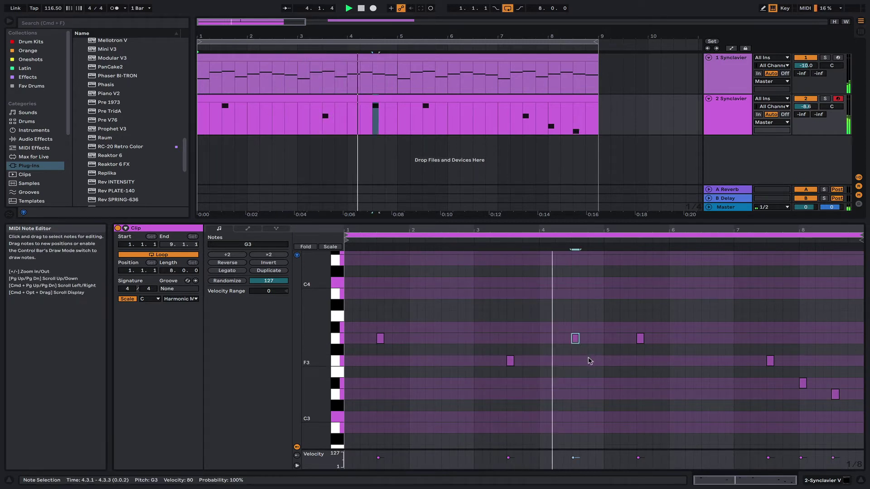
double_click(575, 339)
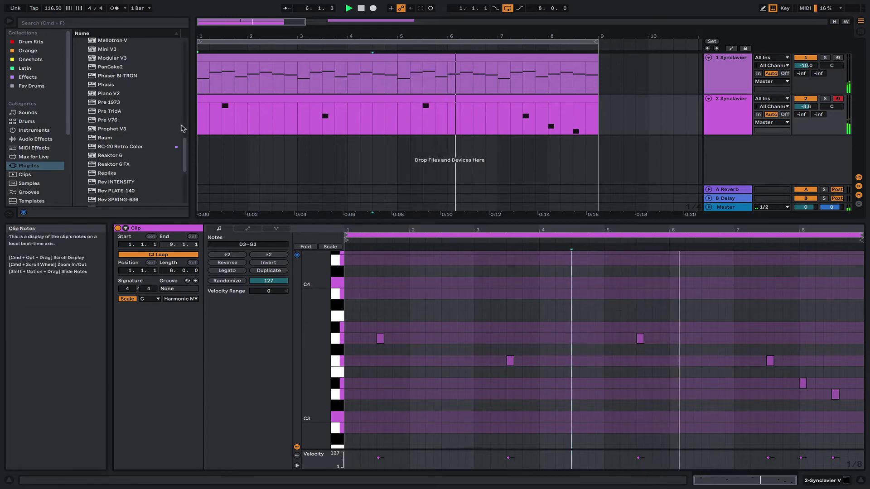
Add another Synclavier V on a new third MIDI track below the existing ones
scroll(118, 136, down, 6)
click(95, 151)
drag(94, 154, 243, 146)
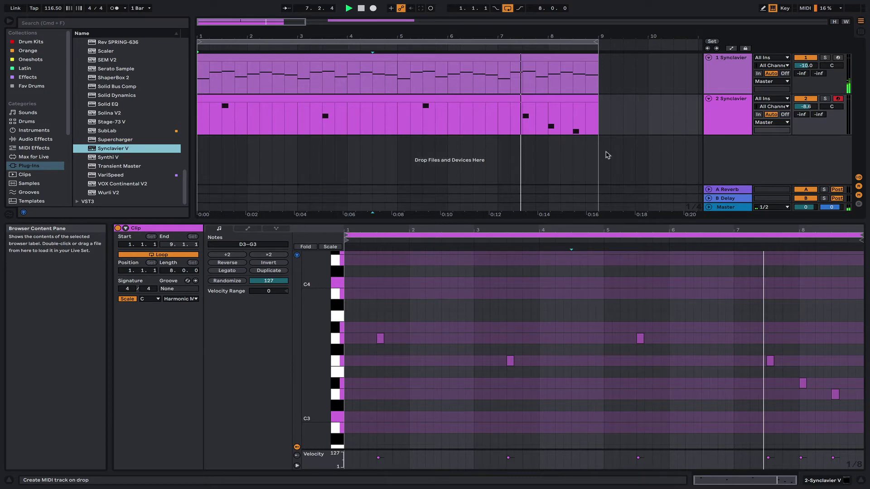
drag(608, 156, 608, 157)
Load the Fanfare preset from Brass & Winds in the third track's Synclavier V and close the plug-in window
click(499, 28)
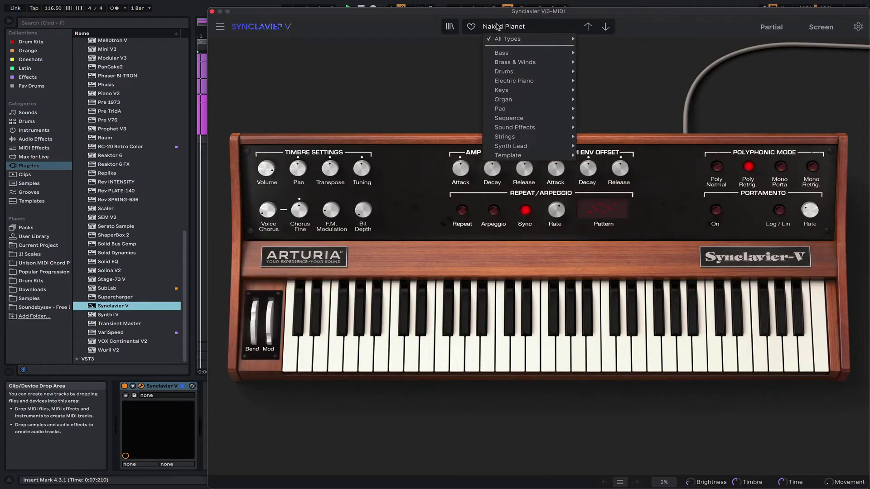
mouse_move(510, 57)
mouse_move(542, 67)
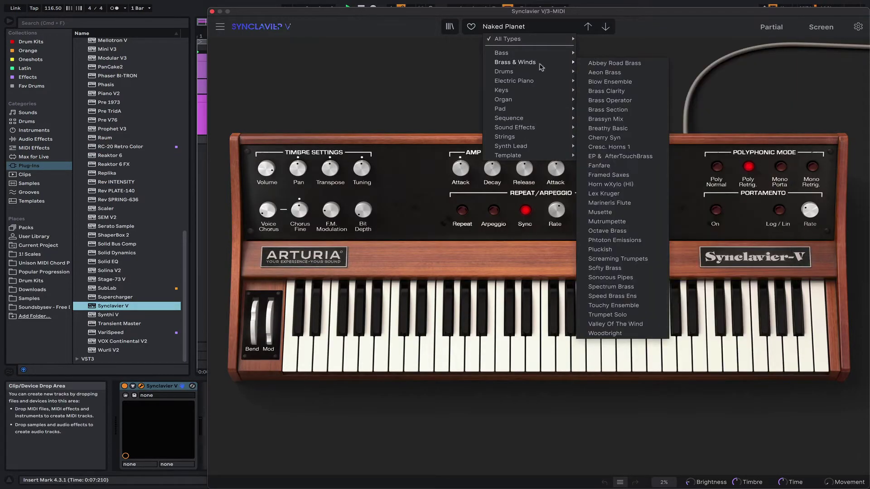
click(600, 166)
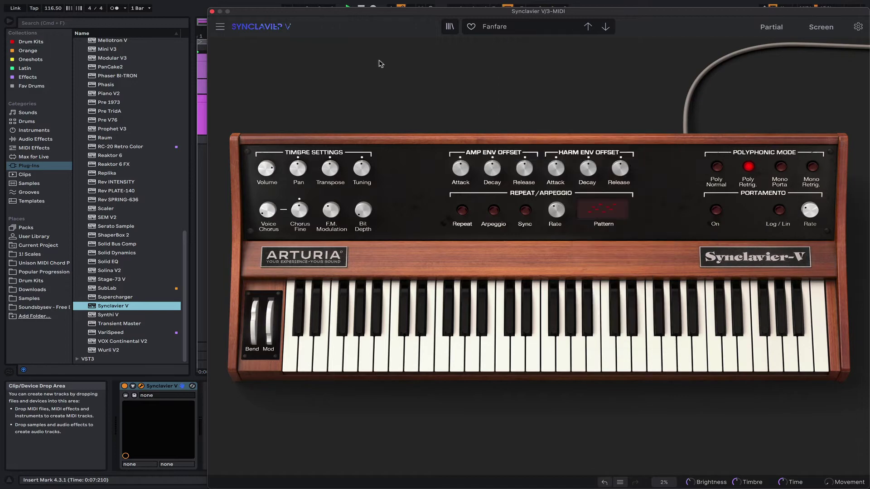
click(212, 12)
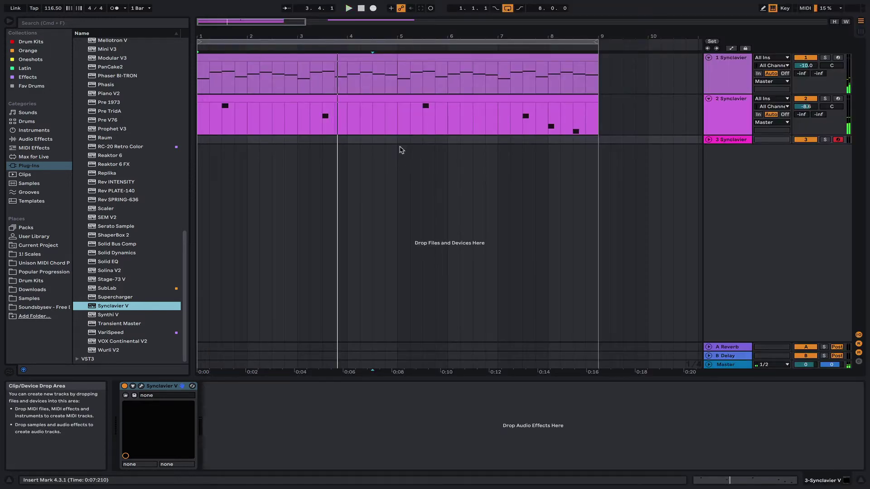
Insert an empty eight-bar MIDI clip on the third track and set its note grid to 1/8
drag(599, 144, 203, 150)
right_click(208, 147)
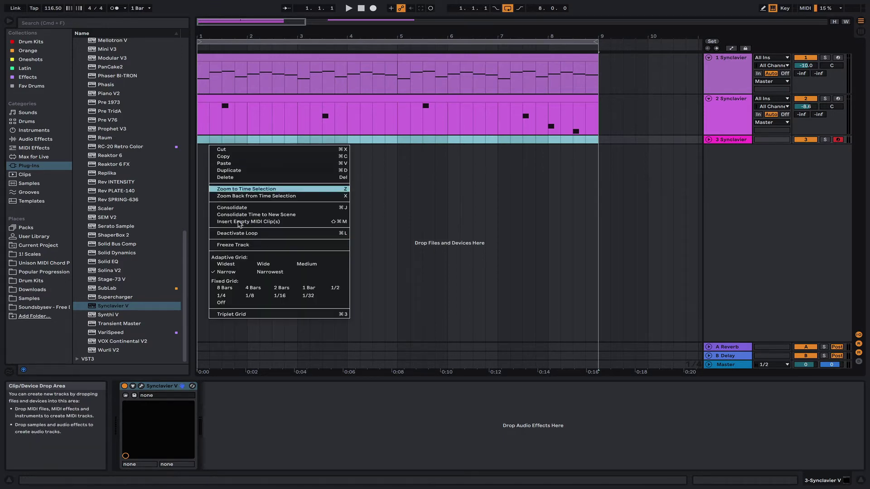
click(245, 221)
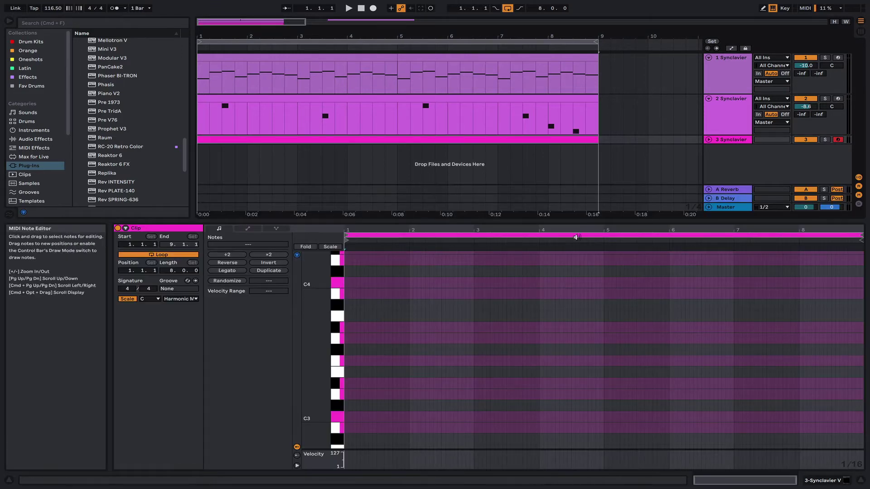
right_click(517, 326)
click(546, 255)
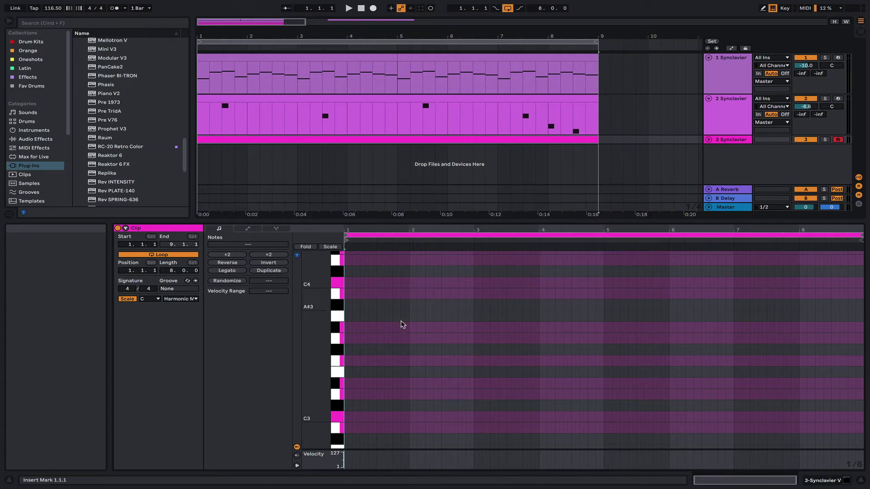
Draw a half-bar A♭3 note at bar 1 in the third track's clip and add EQ Eight to the track
double_click(350, 328)
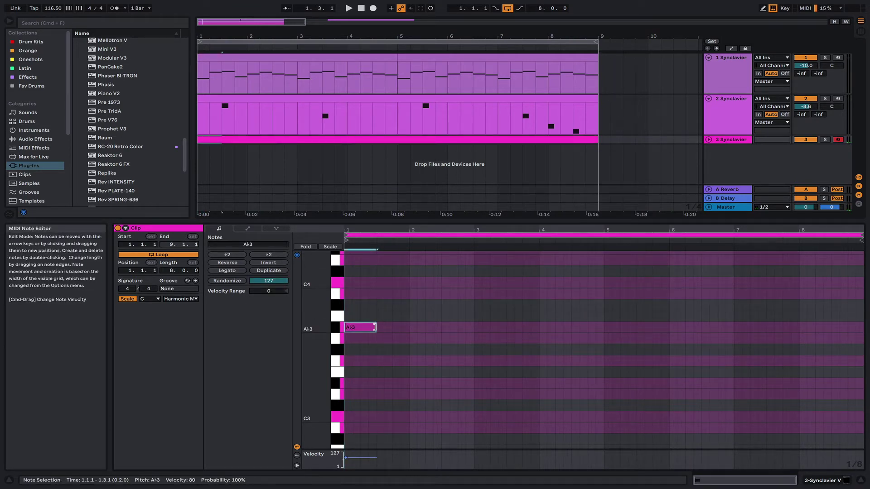
click(53, 141)
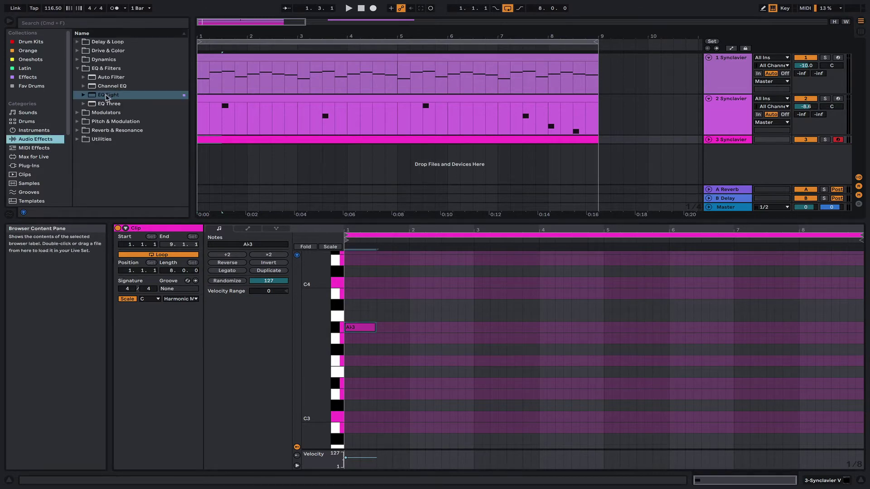
drag(107, 97, 225, 138)
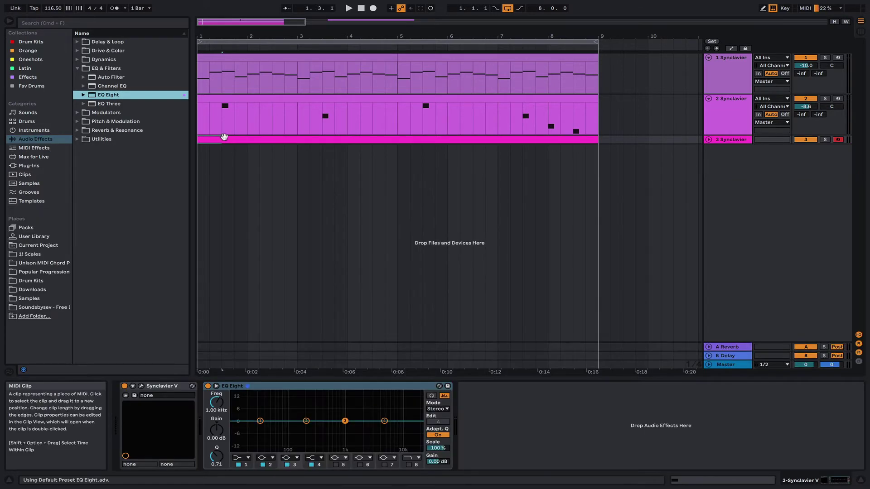
Audition the loop briefly, set the third track's volume to -4.0 dB, and unfold the track in the arrangement
key(Tab)
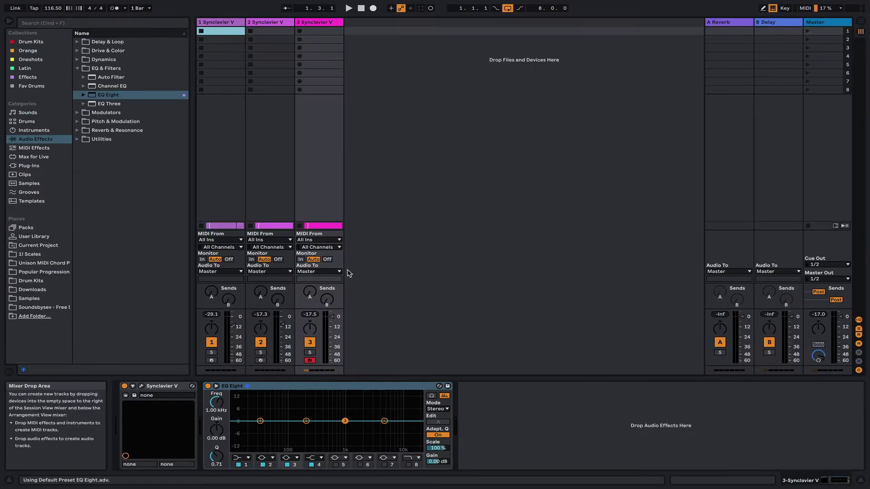
key(space)
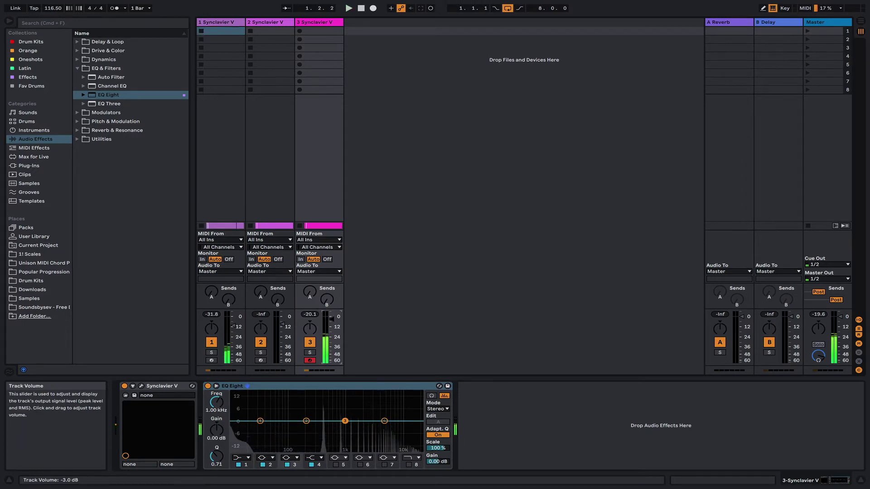
key(Tab)
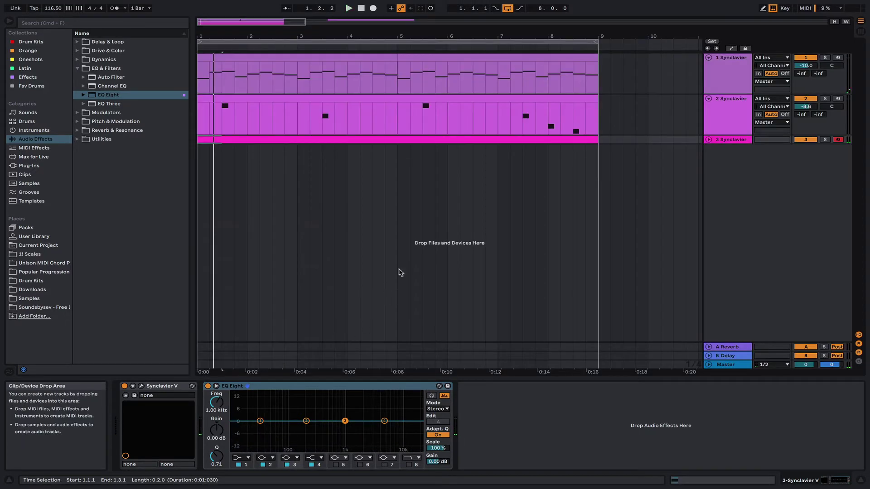
click(708, 140)
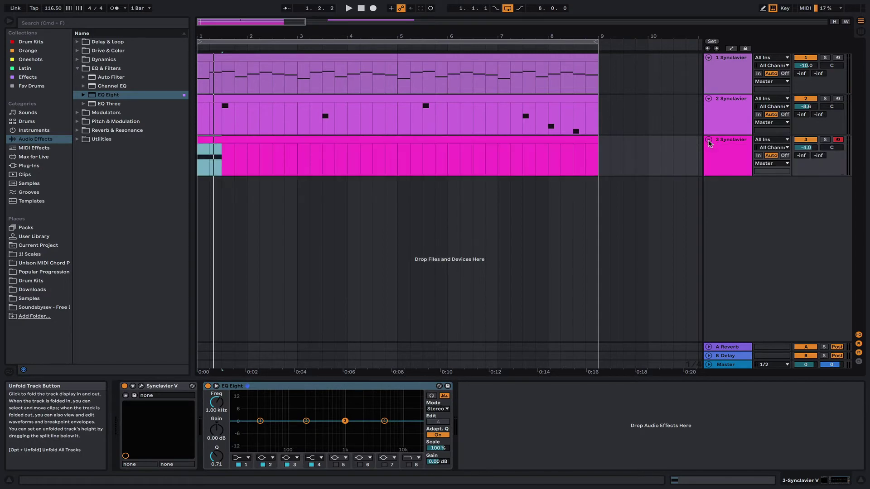
Try the A♭3 note at 2.3 in the third track's clip, shorten it to an eighth, and delete it
double_click(555, 139)
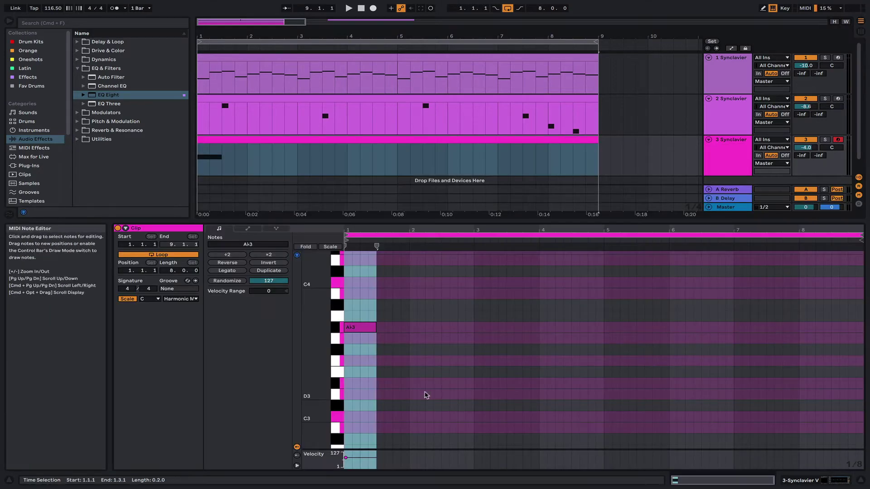
drag(371, 330, 443, 331)
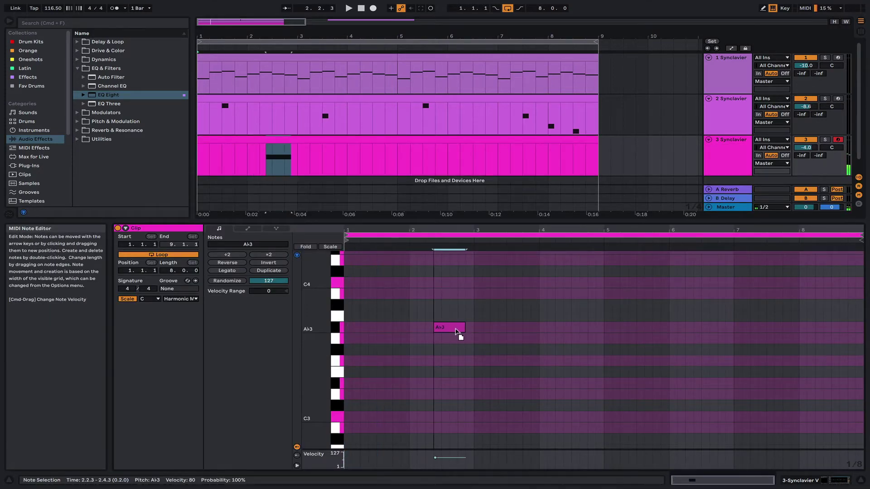
key(space)
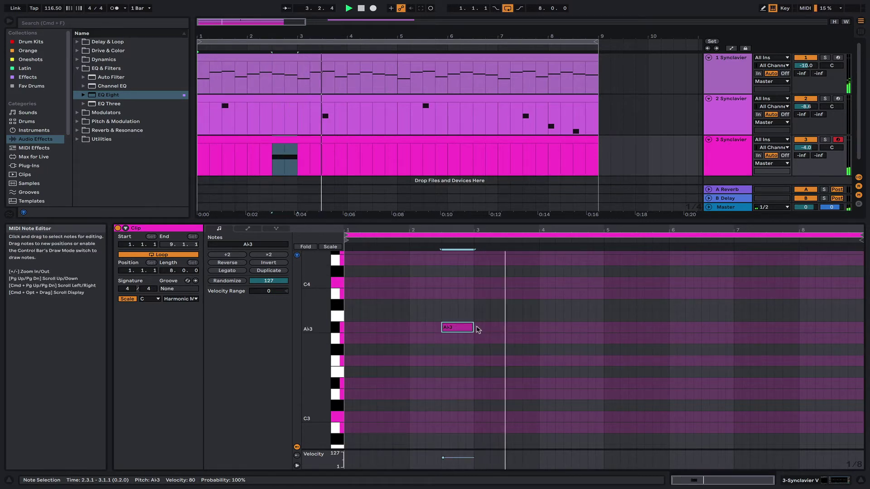
drag(472, 327, 447, 328)
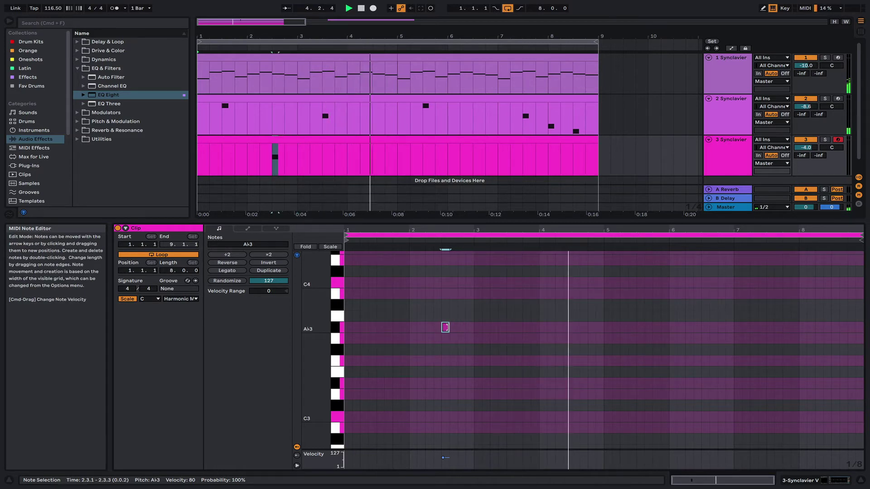
double_click(445, 327)
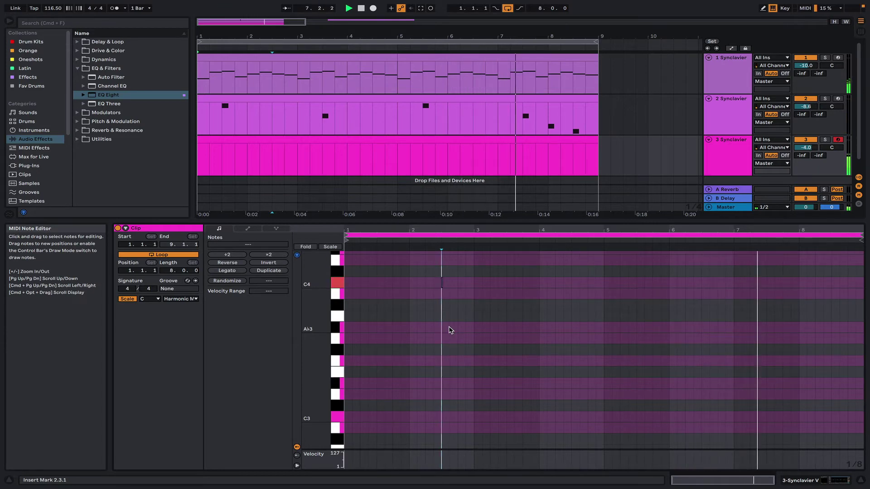
Load the Screaming Trumpets preset from Brass & Winds in the third track's Synclavier V and close the plug-in window
double_click(721, 157)
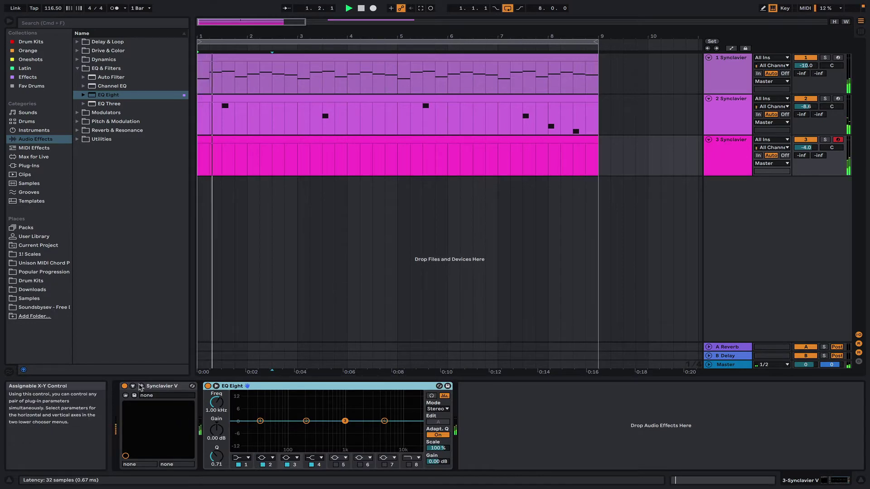
click(141, 386)
click(504, 28)
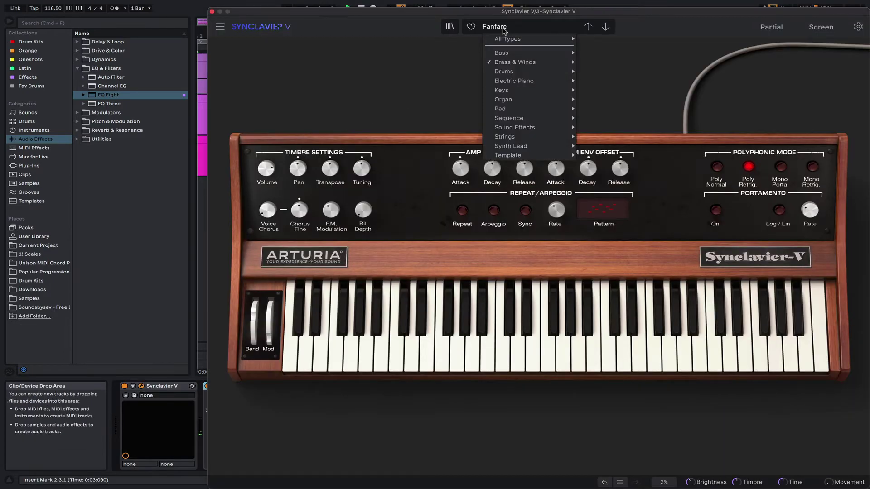
mouse_move(514, 106)
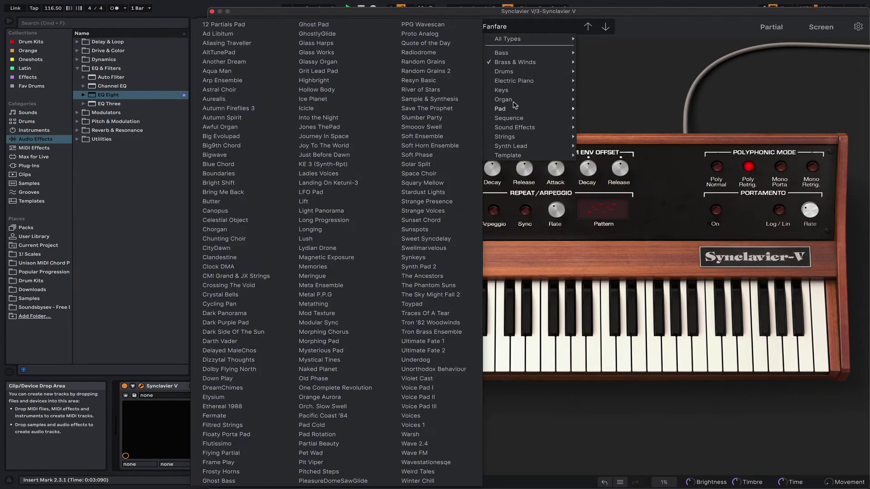
mouse_move(513, 85)
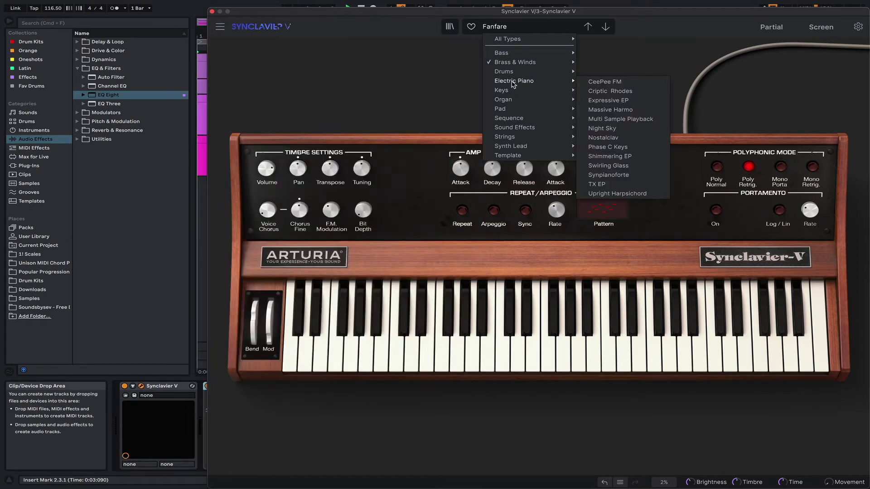
mouse_move(521, 66)
click(621, 260)
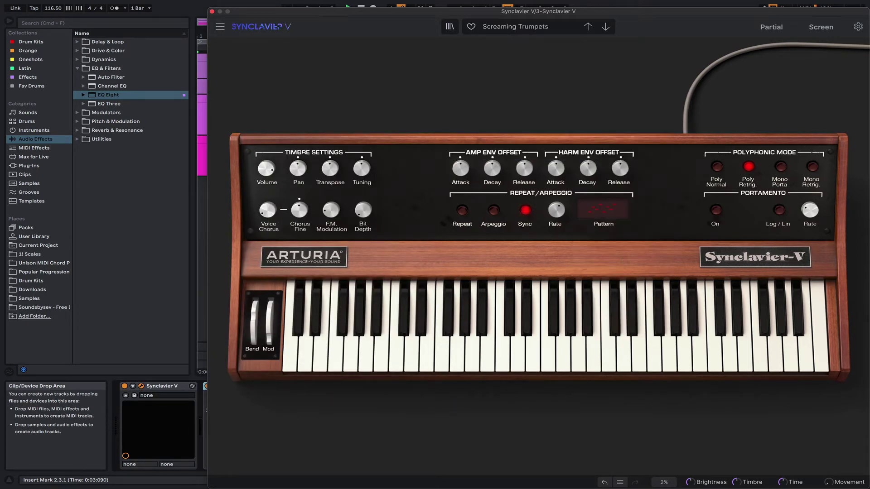
click(213, 11)
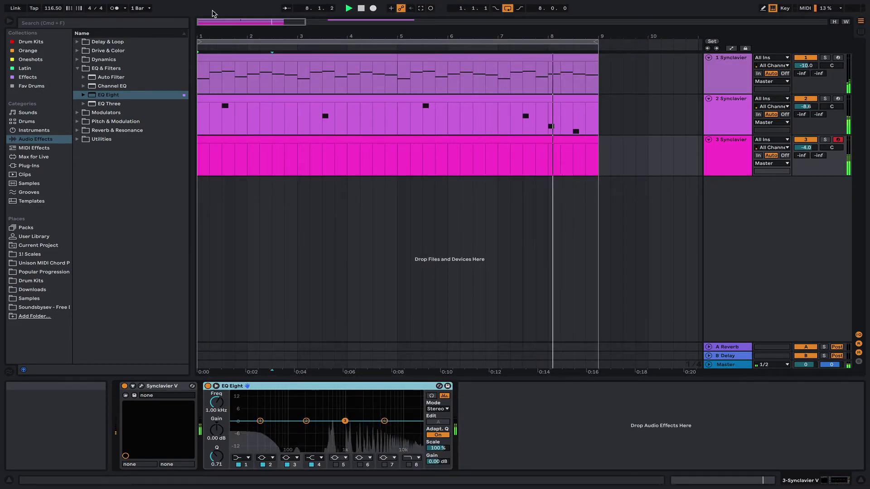
Add eighth notes to the third track's clip: C4 at 2.3.3, D4 at 2.4.1, B3 at 4.3.3, D4 at 4.4.1 and C4 at 5.1.1
double_click(249, 139)
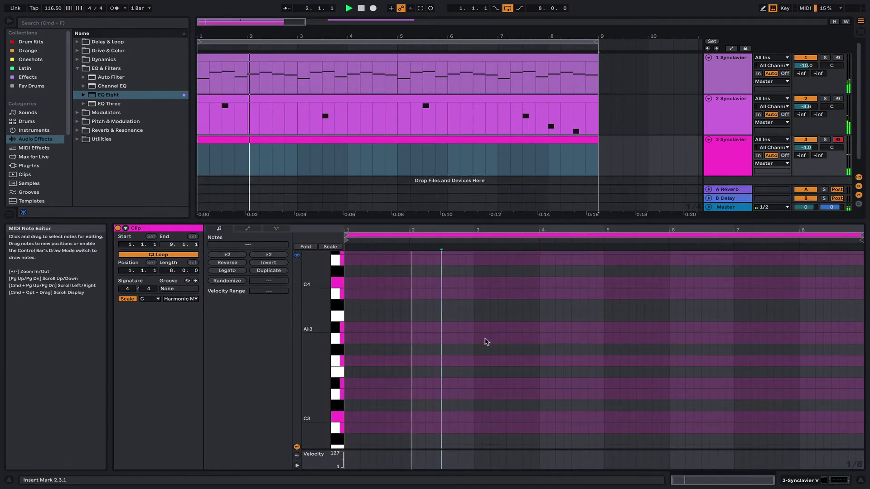
double_click(453, 282)
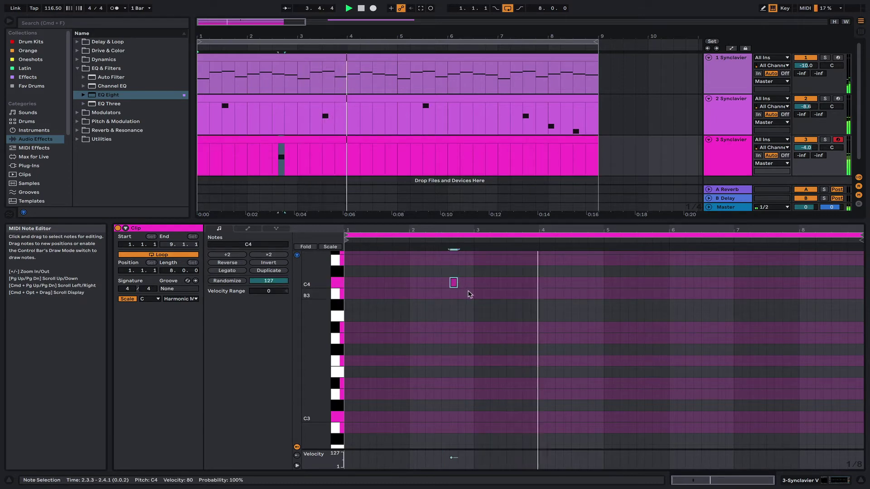
double_click(462, 260)
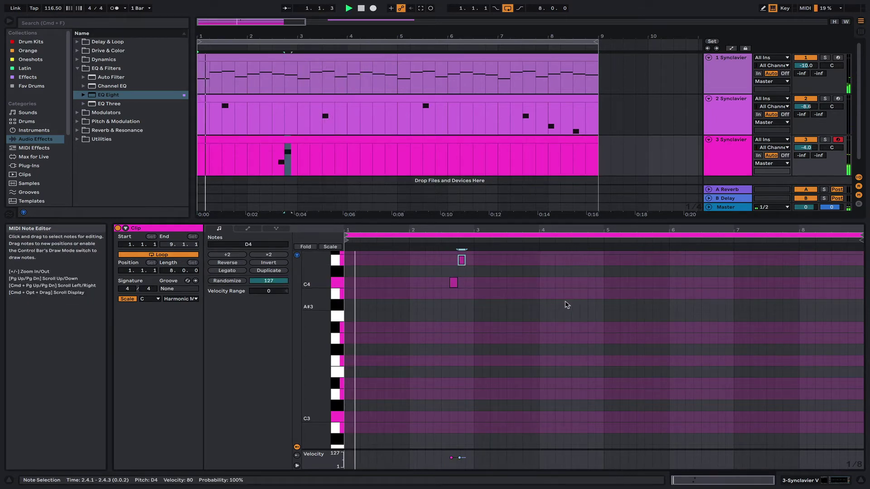
double_click(591, 260)
click(610, 289)
double_click(608, 286)
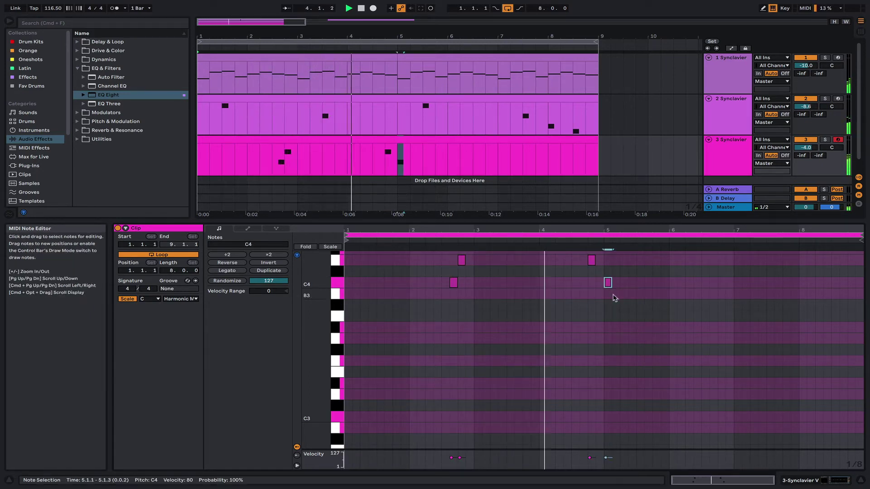
double_click(584, 293)
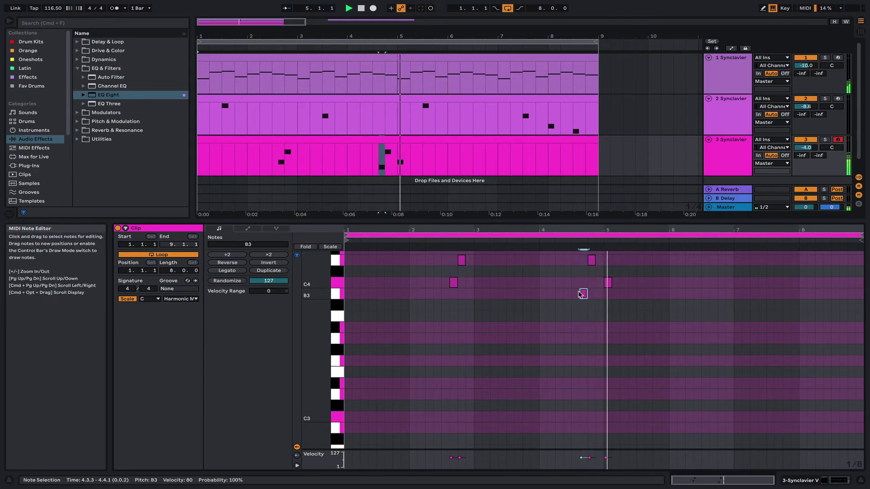
Band-limit the third track in EQ Eight with a high cut at 2.59 kHz and a low cut at 499 Hz
double_click(741, 151)
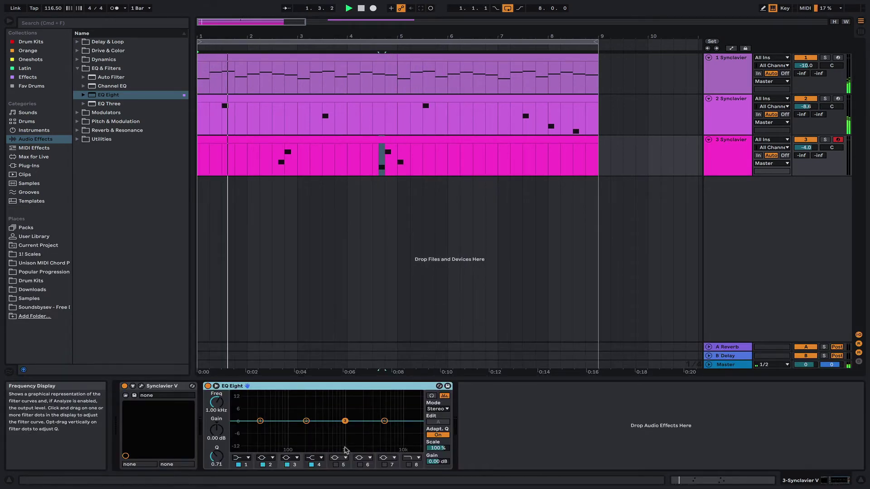
click(310, 459)
click(312, 452)
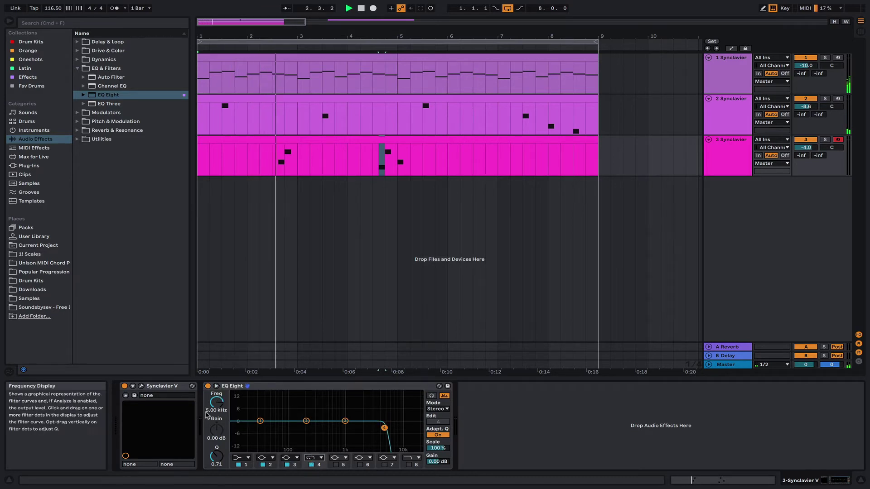
drag(216, 403, 216, 410)
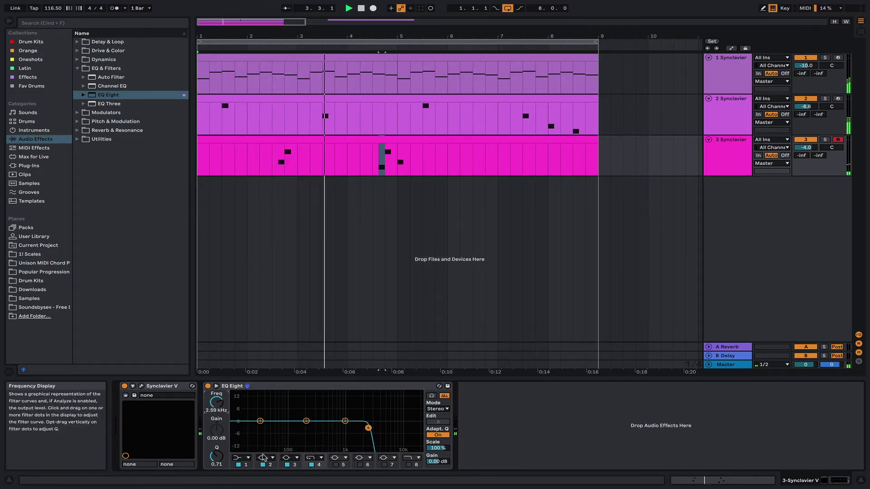
click(236, 457)
click(237, 403)
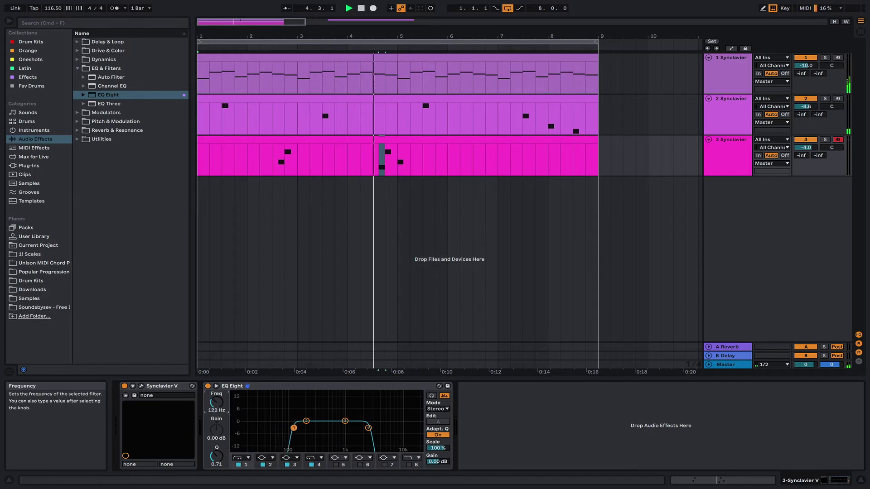
drag(217, 403, 217, 385)
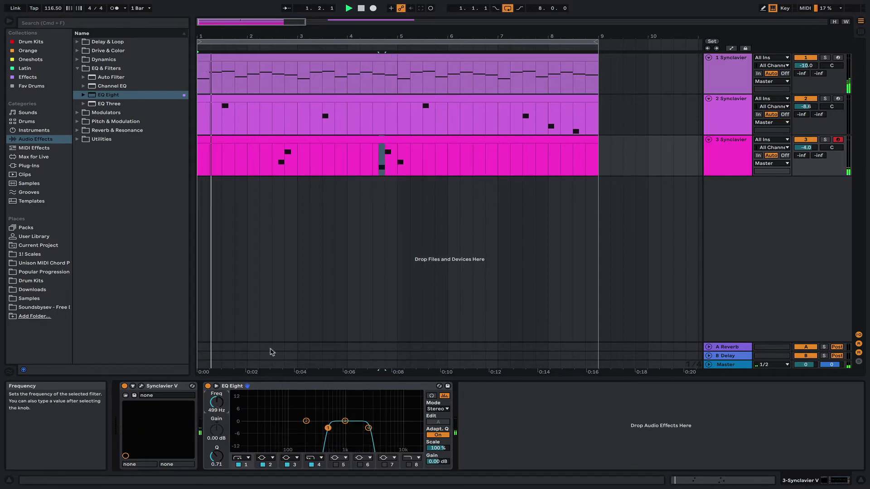
Delete the third track's MIDI clip and remove its EQ Eight
click(583, 140)
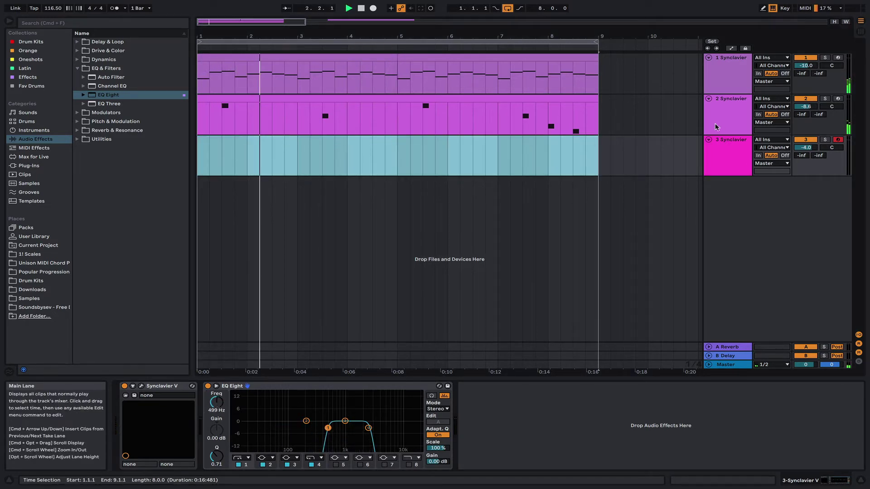
click(725, 149)
click(354, 386)
key(Delete)
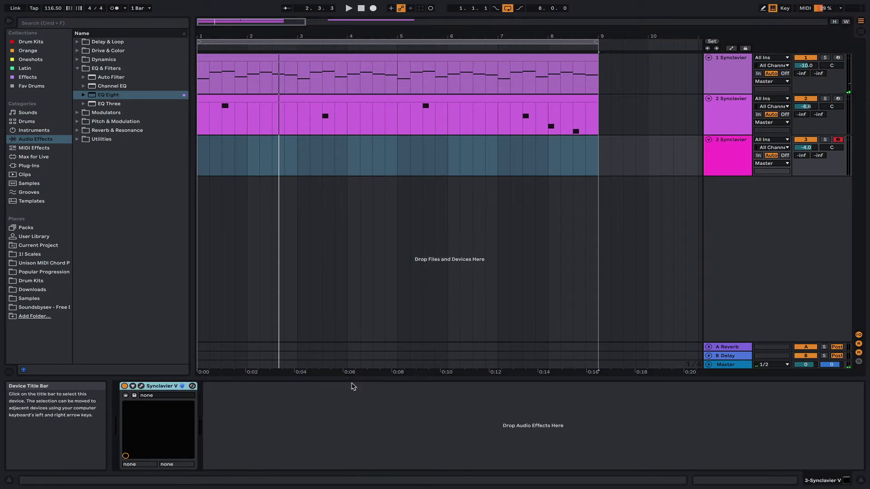
Load the Tron '82 Bass preset from the Bass category in the third track's Synclavier V and close the plug-in window
click(141, 386)
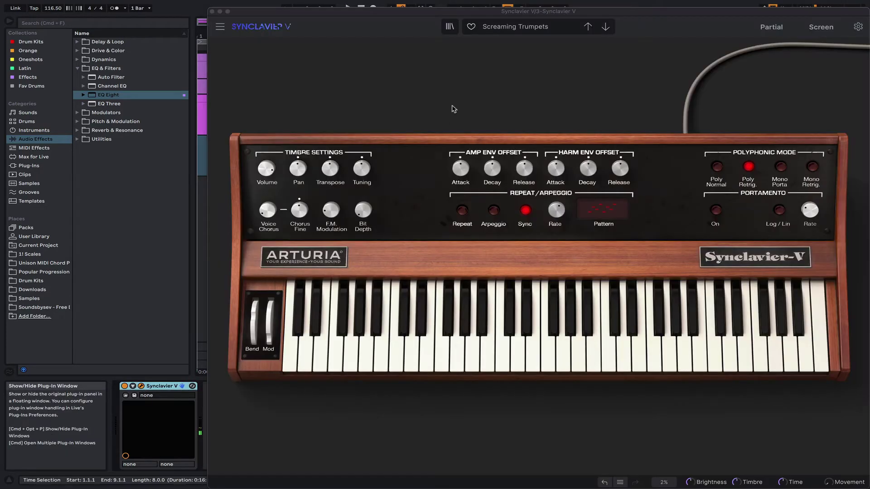
click(498, 28)
mouse_move(505, 54)
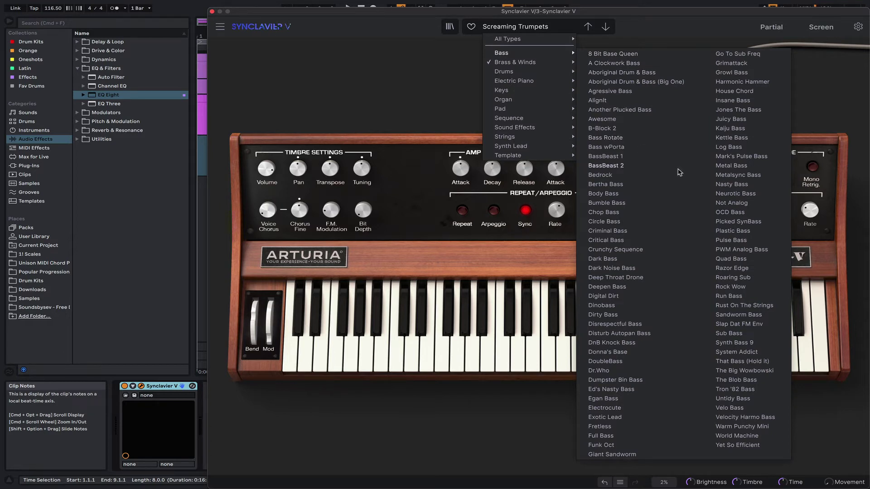
click(735, 389)
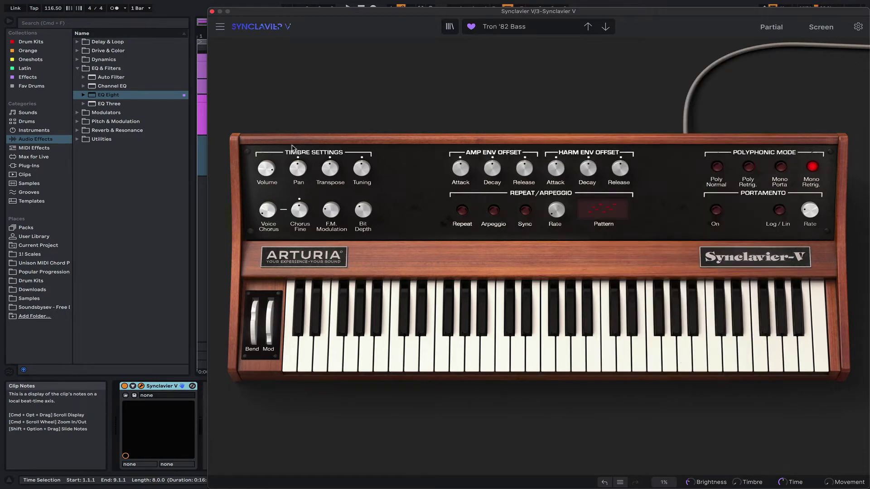
click(211, 12)
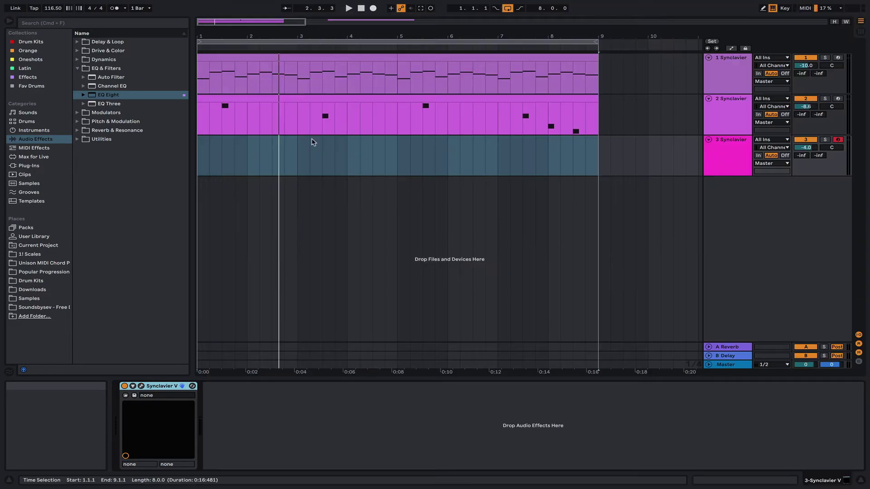
Create an empty eight-bar MIDI clip on the third track, from bar 1 to bar 9, with a 1/8 note grid
click(386, 159)
click(398, 159)
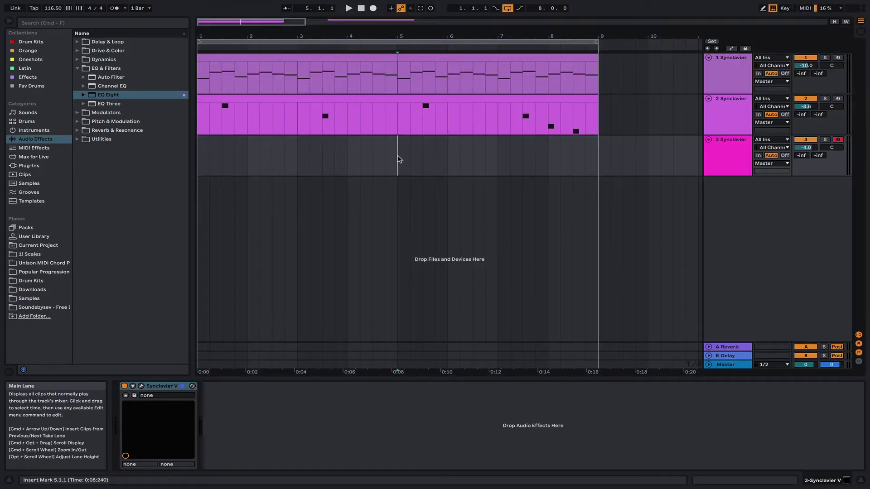
drag(598, 153, 195, 148)
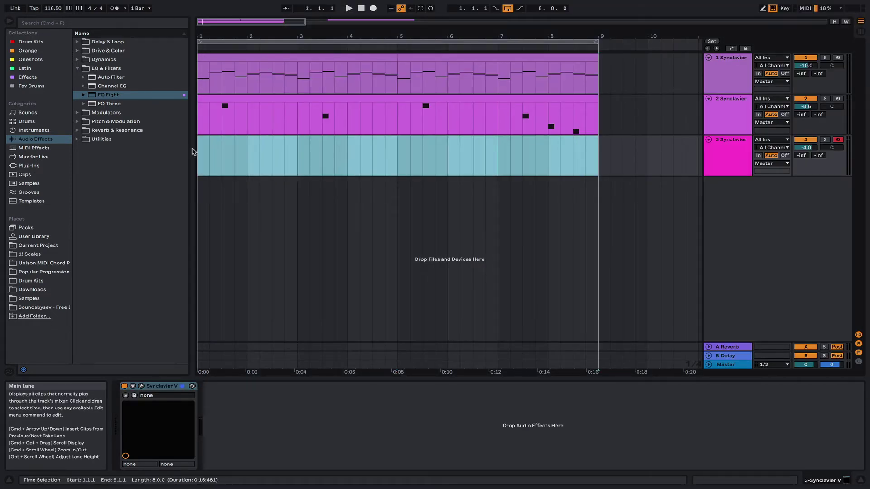
right_click(215, 151)
click(240, 226)
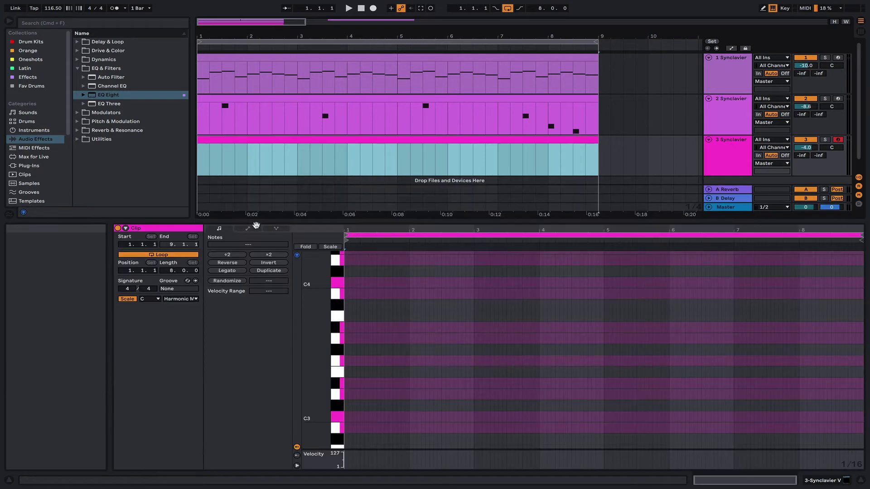
right_click(371, 370)
click(389, 312)
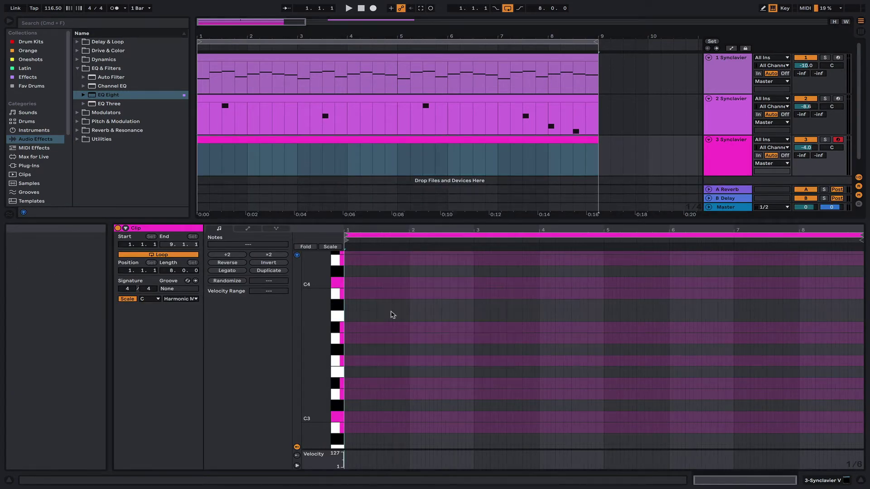
Place a two-bar C2 bass note at the start of the clip and set the third track's volume to -5.0 dB
double_click(350, 428)
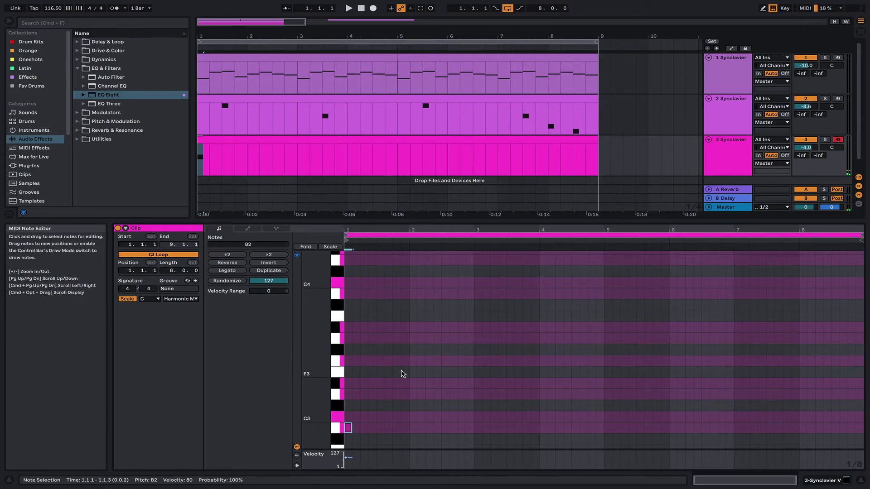
key(shift+Down)
key(Tab)
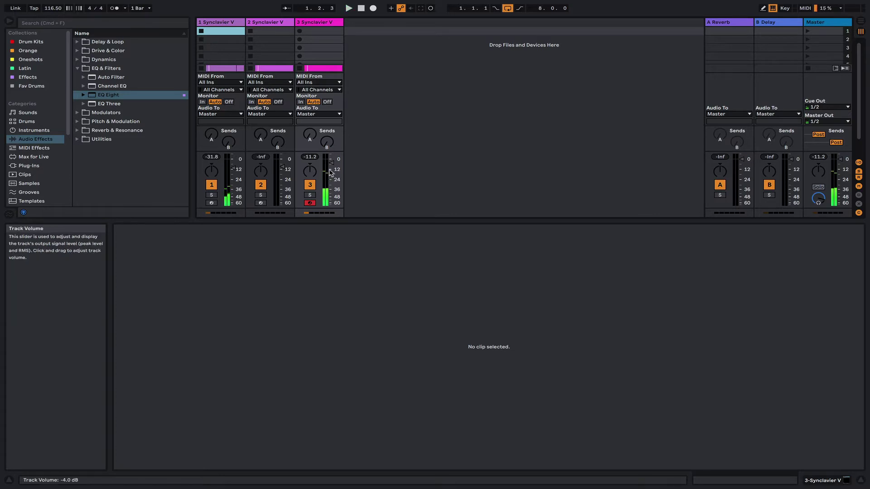
key(Tab)
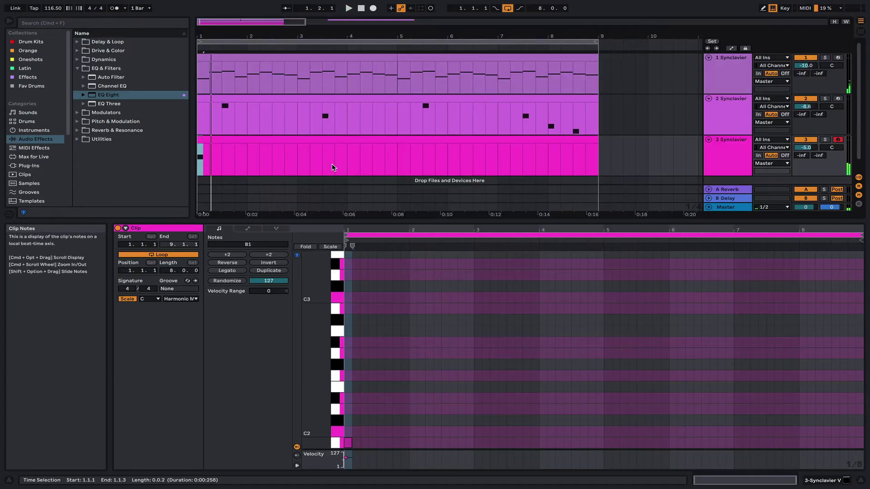
drag(352, 442, 453, 431)
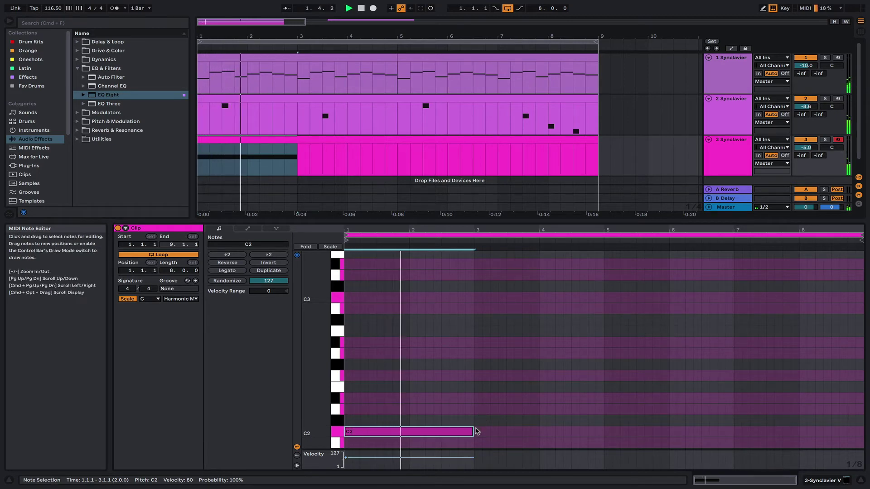
Duplicate the bass note into bars 3–4 as D2, and split the first note so bar 2 plays E♭2
key(super+d)
drag(480, 429, 437, 403)
key(space)
key(space)
key(space)
key(space)
key(space)
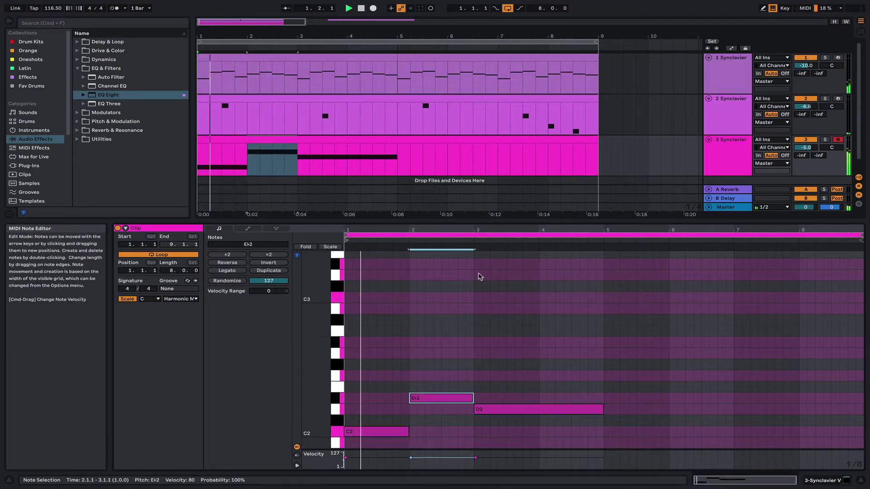
Limit the D2 note to bar 3, give bar 4 a C2 note, and raise all bass note velocities to 127
scroll(498, 341, down, 5)
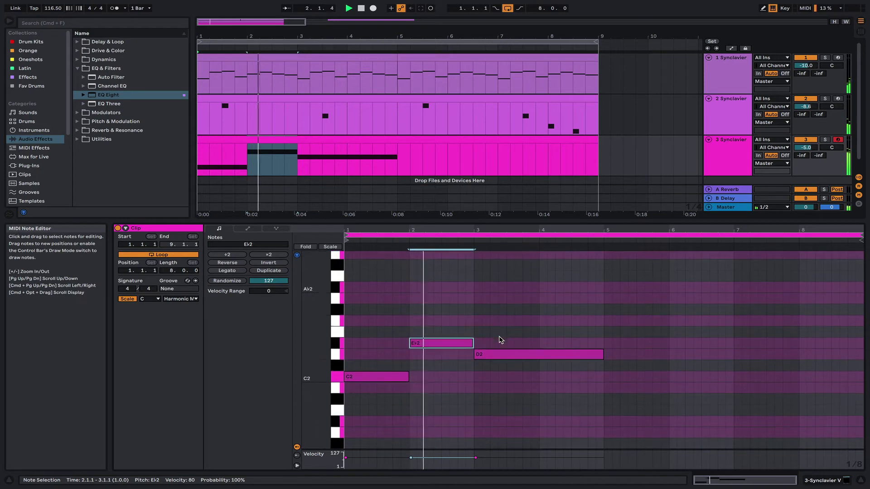
drag(602, 354, 564, 379)
key(space)
key(space)
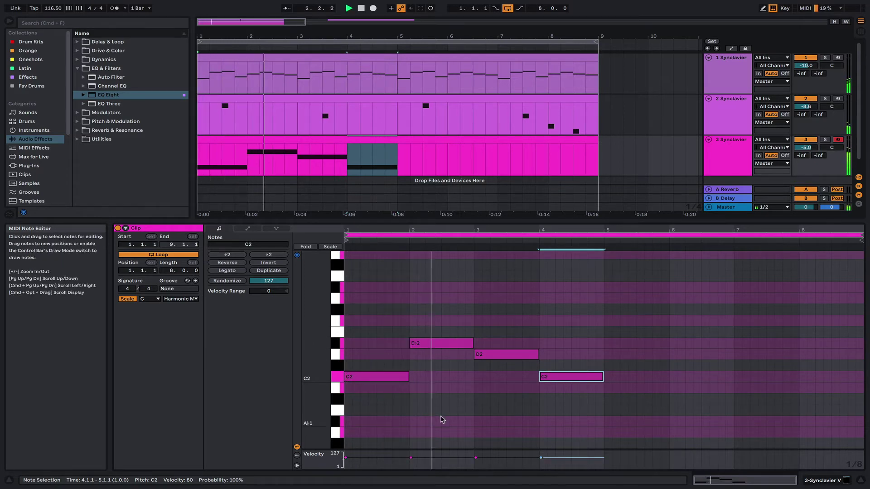
key(super+a)
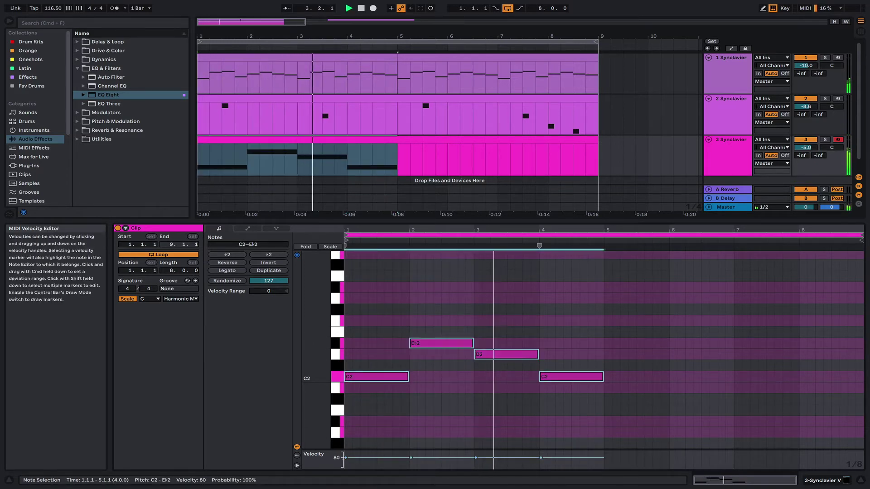
drag(476, 458, 476, 452)
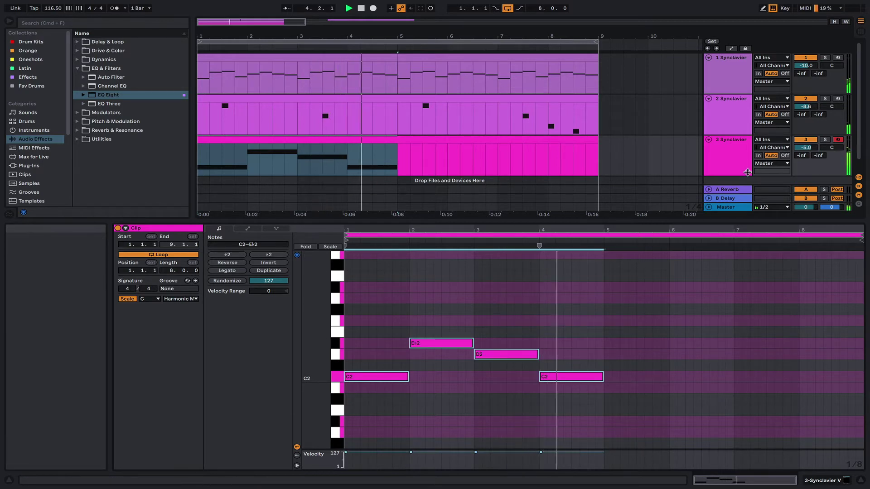
Shorten the first C2 note to end at 1.4.3 and fill the gap before bar 2 with an eighth-note D2
drag(384, 230, 387, 261)
scroll(499, 291, left, 3)
scroll(499, 292, down, 1)
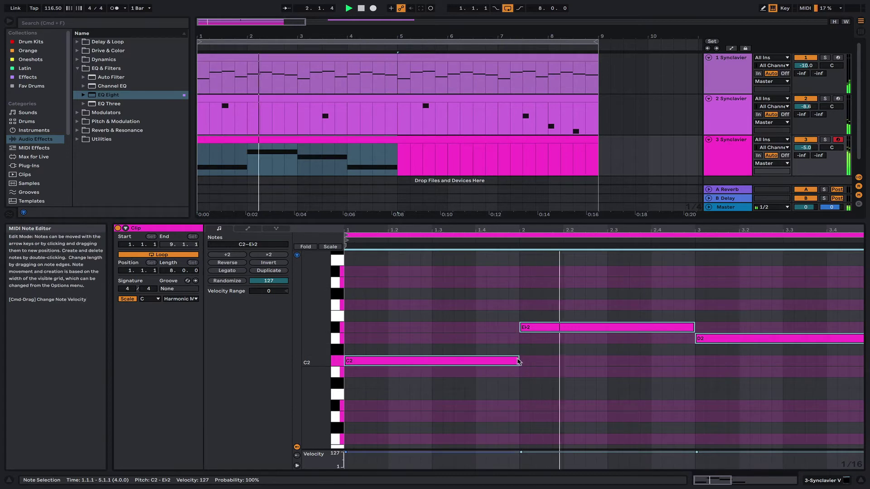
drag(519, 362, 497, 359)
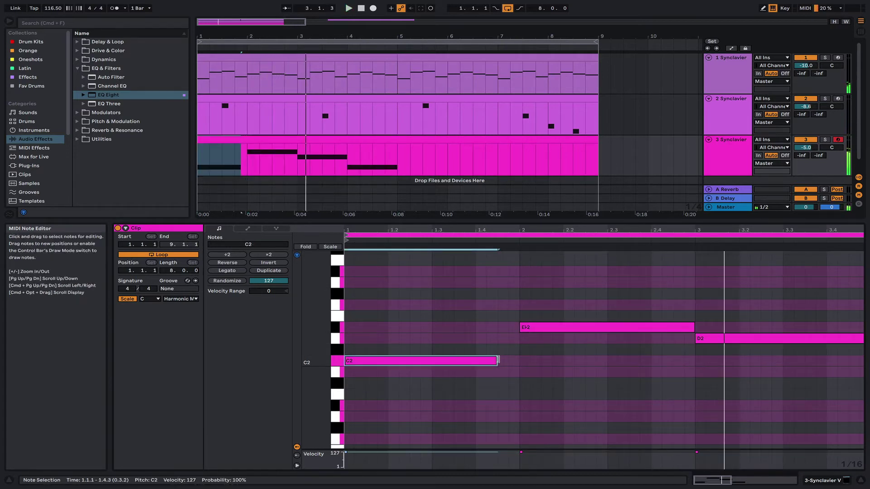
double_click(503, 305)
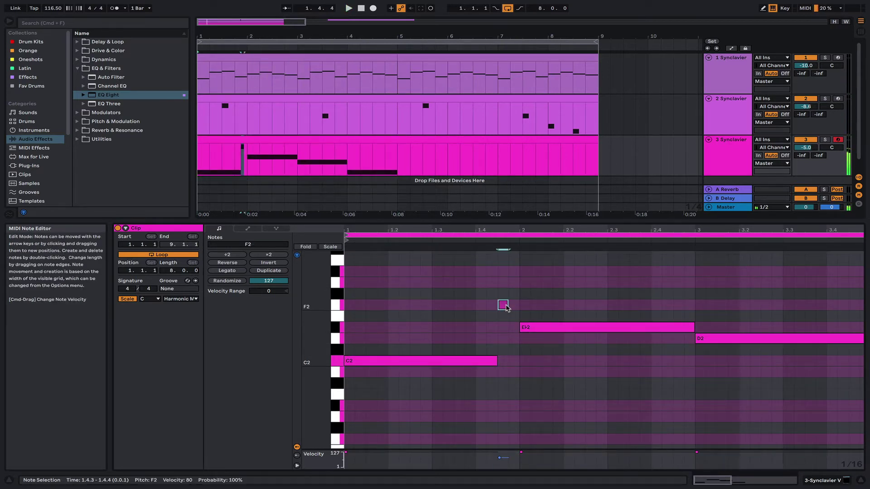
drag(518, 307, 513, 329)
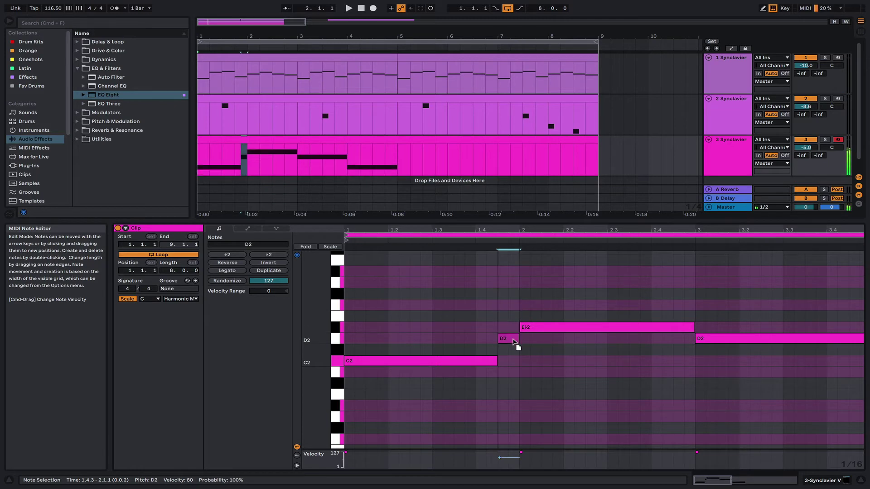
Shorten the bar 2 E♭2 note to end at 2.4.1, adding eighth notes D2 at 2.4.1 and C2 at 2.4.3
double_click(676, 363)
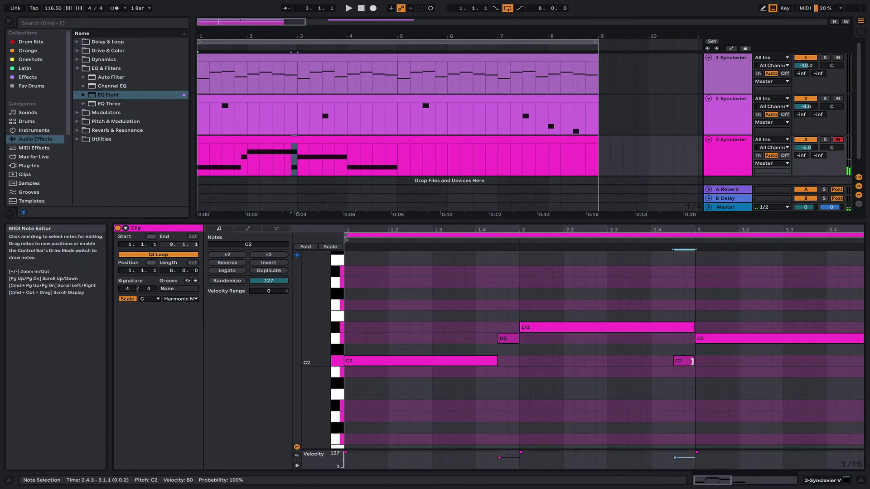
drag(694, 327, 651, 326)
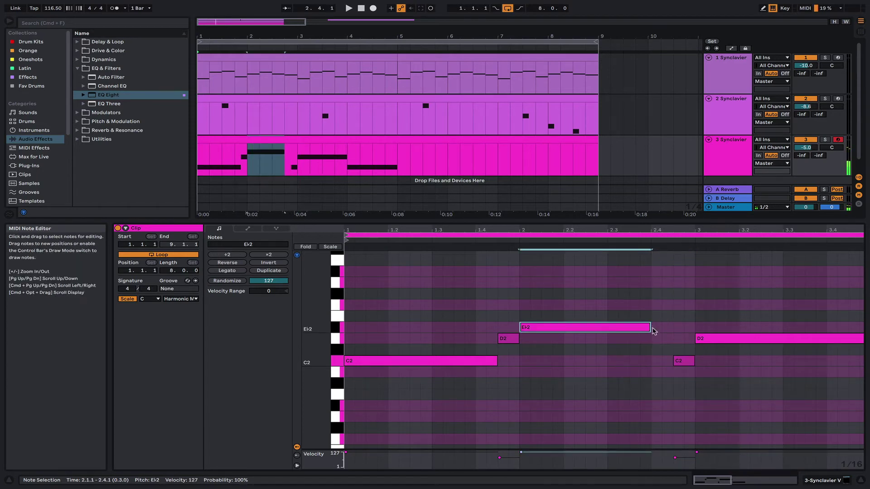
double_click(657, 339)
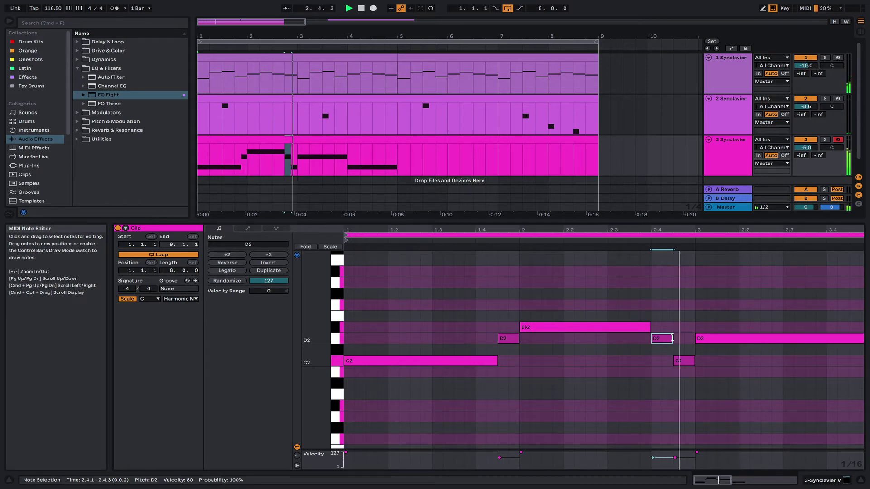
Shorten the bar 3 D2 note to end at 3.4.3 and add an eighth-note C2 at 3.4.3
scroll(767, 369, right, 6)
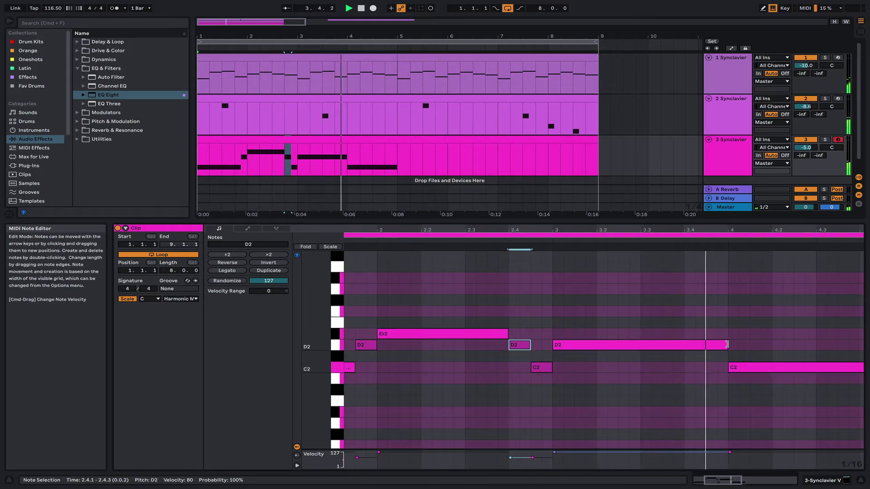
scroll(729, 347, left, 4)
scroll(730, 347, right, 3)
scroll(730, 347, down, 1)
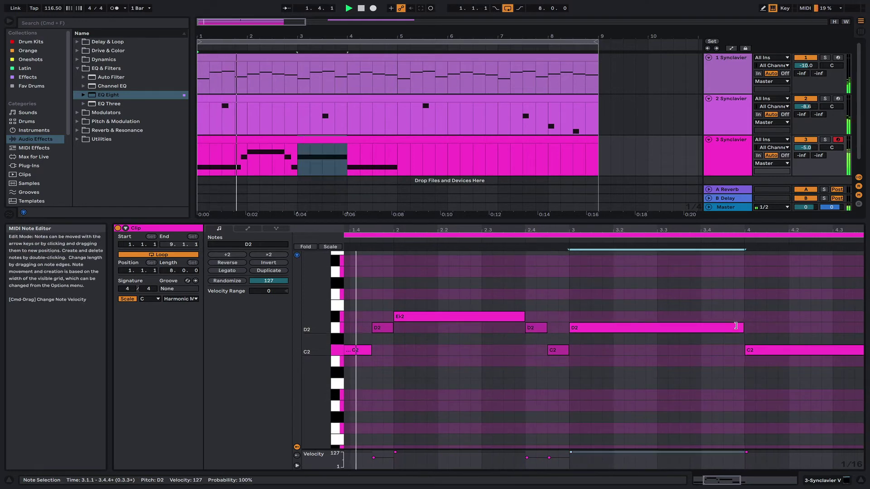
drag(744, 326, 723, 327)
click(728, 363)
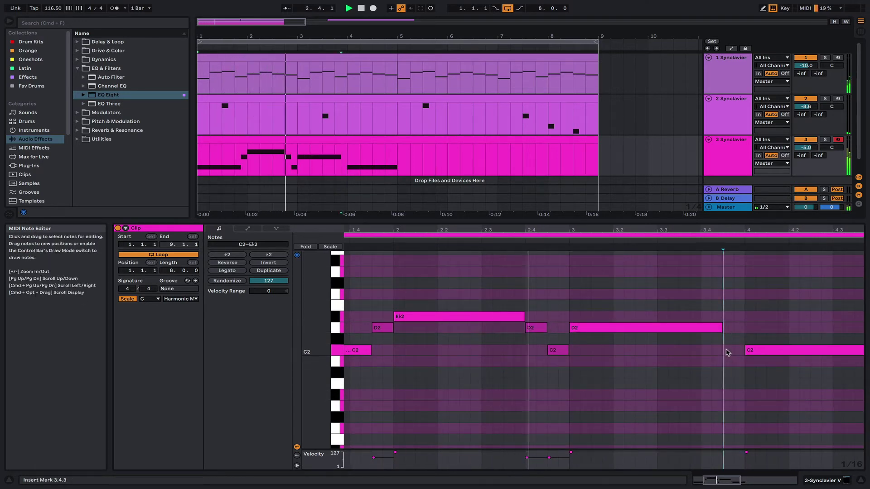
double_click(727, 351)
Try the bar 4 bass note a semitone lower, at B1
click(748, 351)
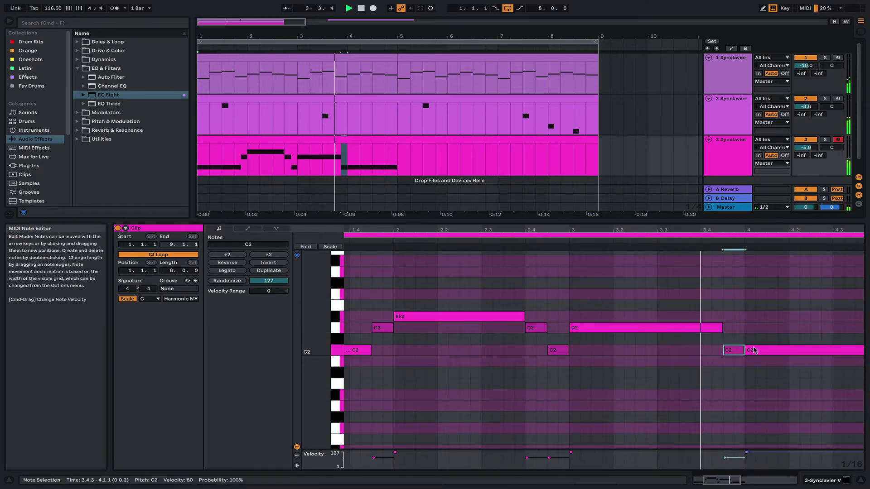
key(Down)
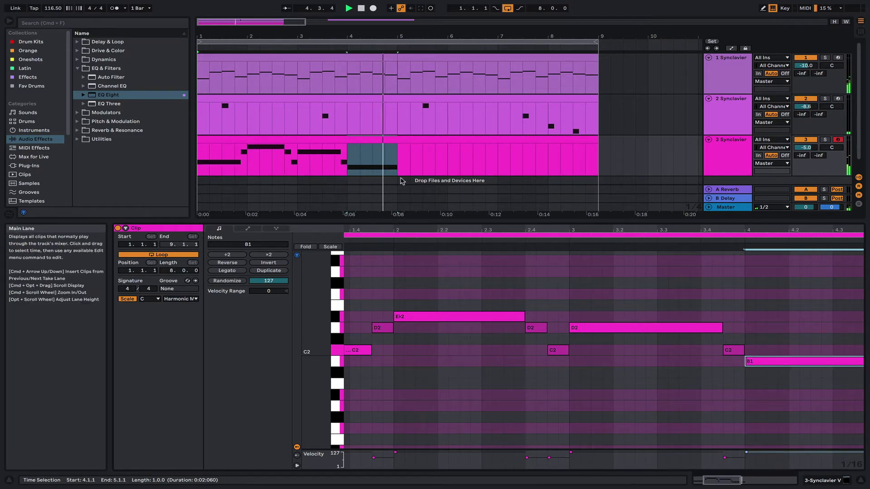
click(336, 163)
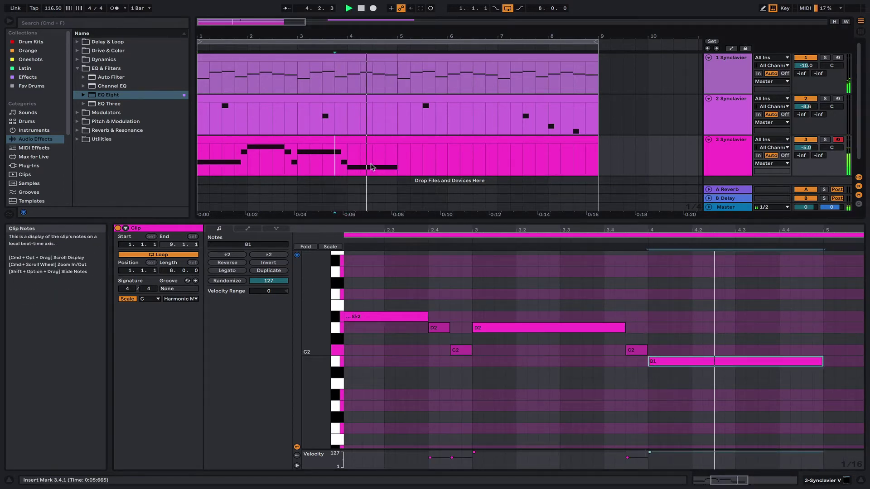
key(Up)
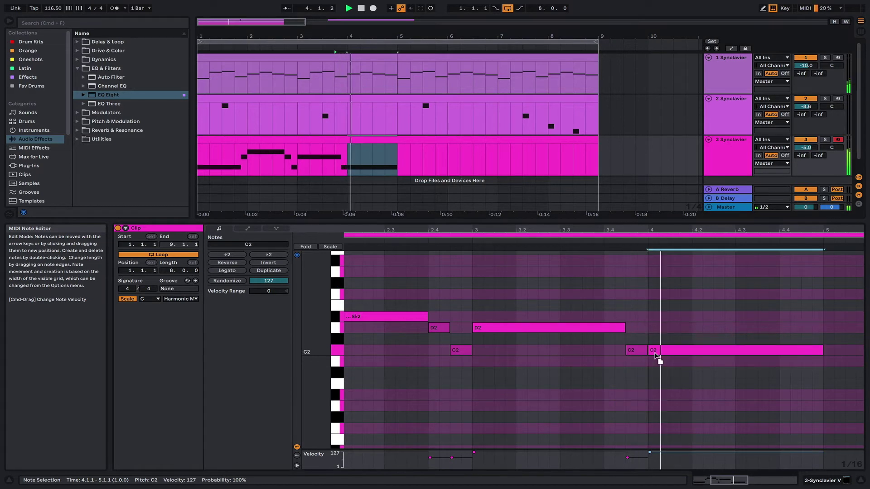
Move the eighth note at 3.4.3 up to E♭2 and play back the transition into bar 4
drag(645, 355, 643, 323)
scroll(652, 352, right, 2)
scroll(651, 352, down, 2)
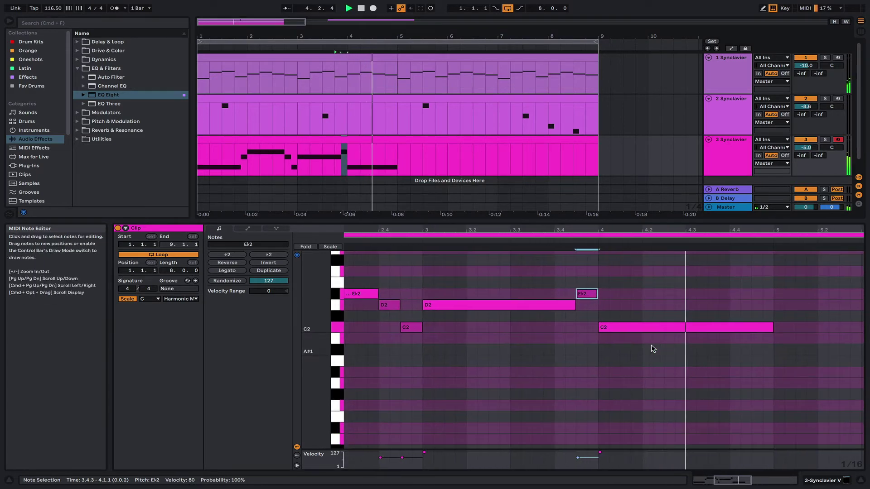
key(space)
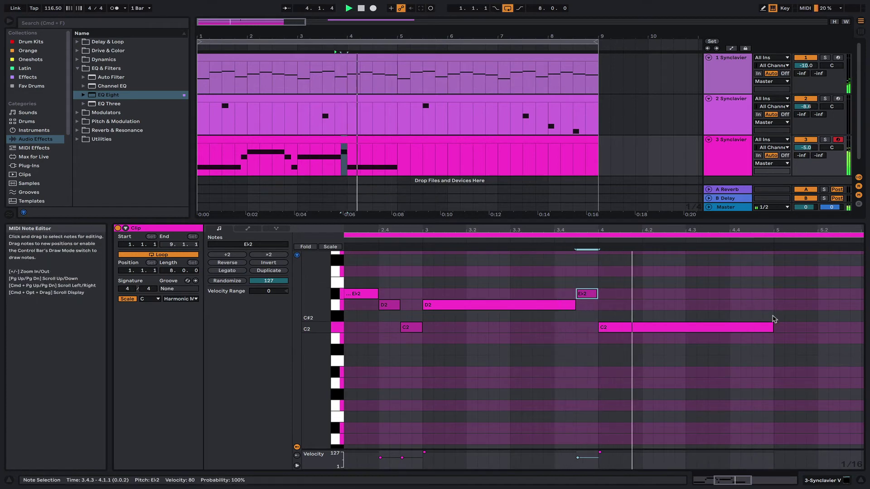
mouse_move(772, 328)
mouse_down()
mouse_move(730, 326)
mouse_move(773, 327)
mouse_up()
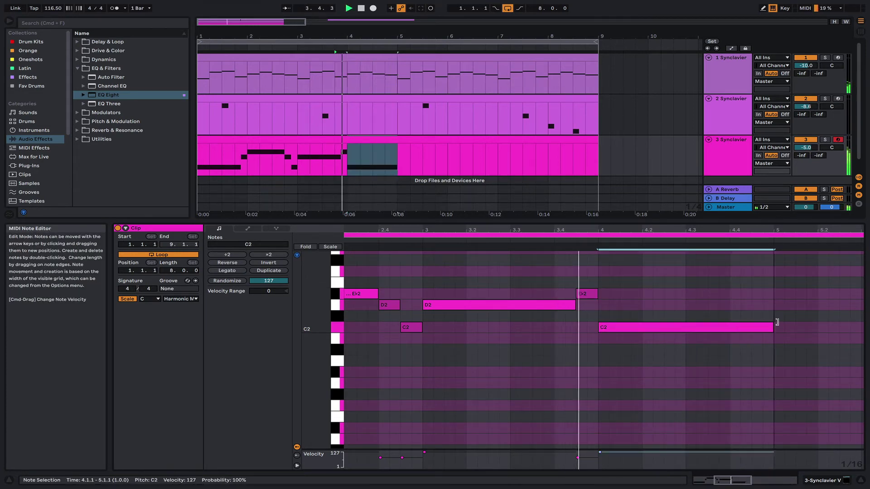
Duplicate the four-bar bass pattern into bars 5–8 of the third track's clip
drag(756, 230, 753, 191)
key(space)
drag(598, 338, 330, 254)
key(super+d)
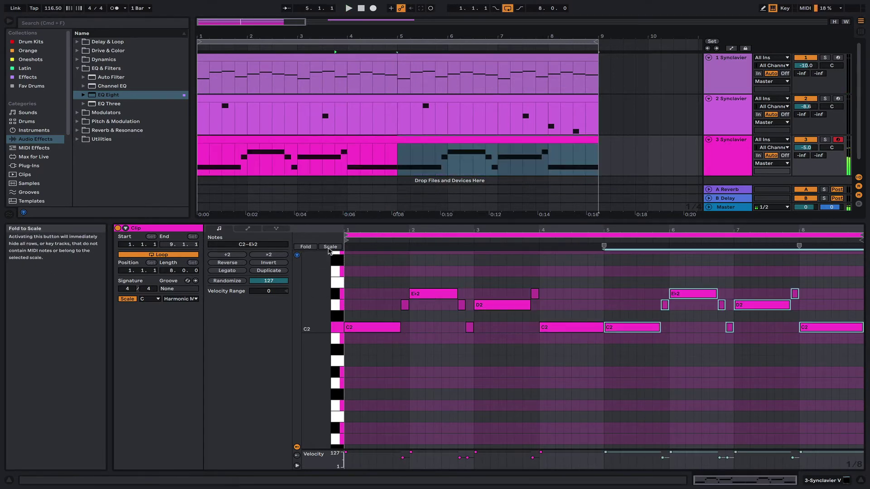
Play back the eight-bar loop and lower the third track's volume to -9.7 dB
click(233, 141)
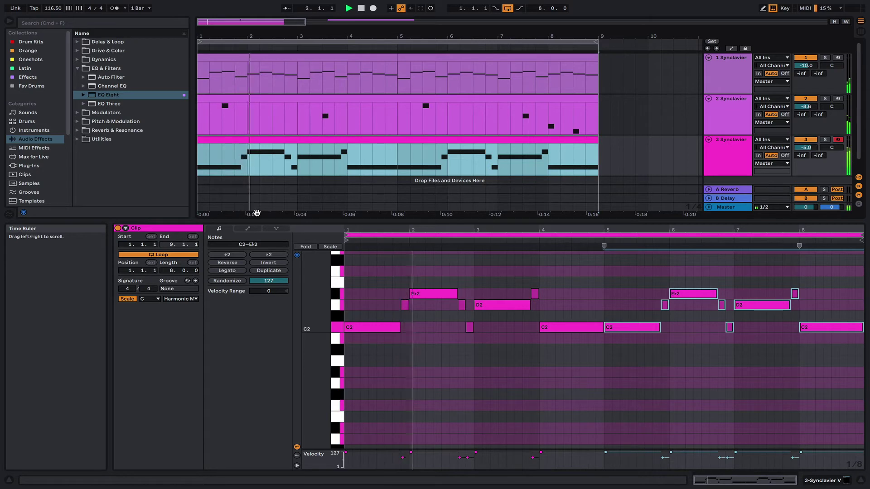
key(XF86AudioRaiseVolume)
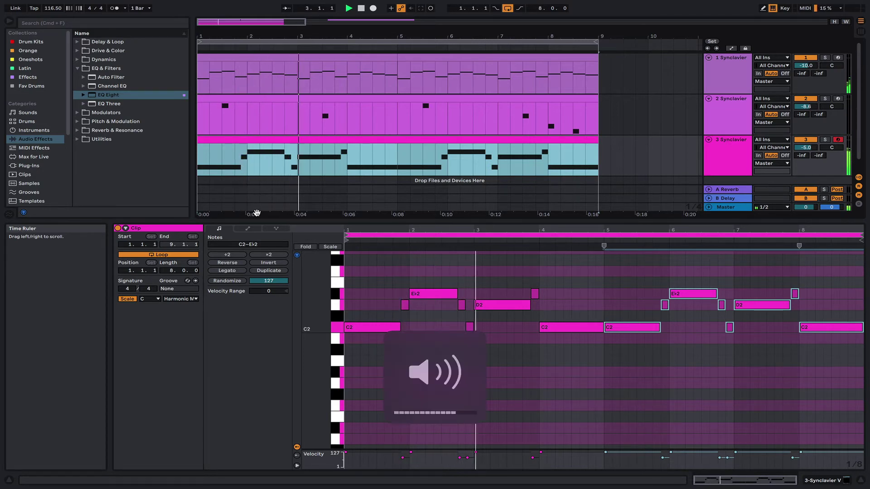
drag(286, 222, 286, 325)
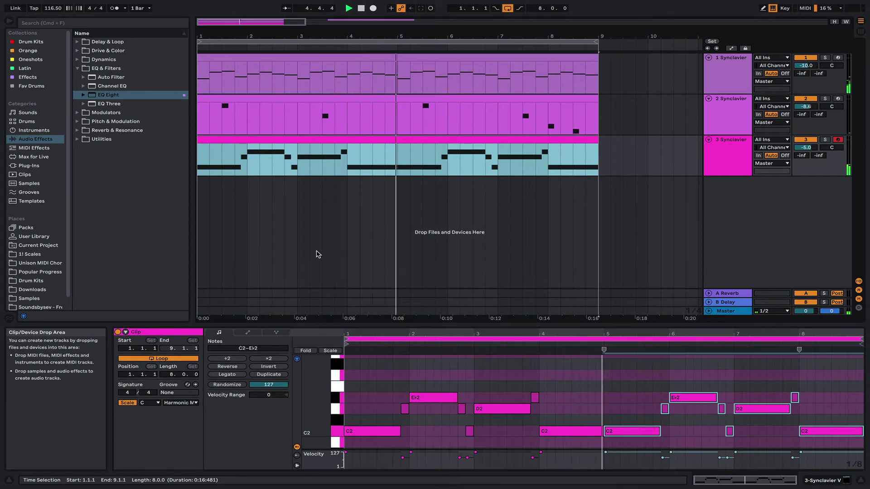
key(Tab)
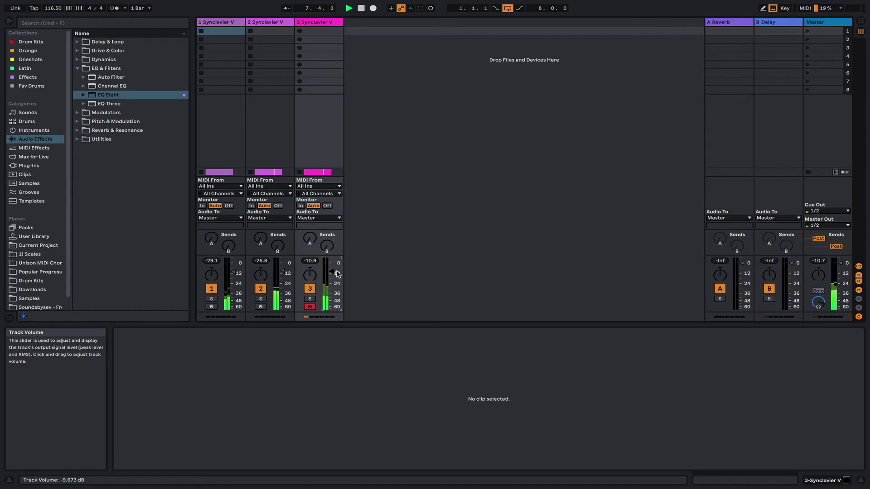
key(Tab)
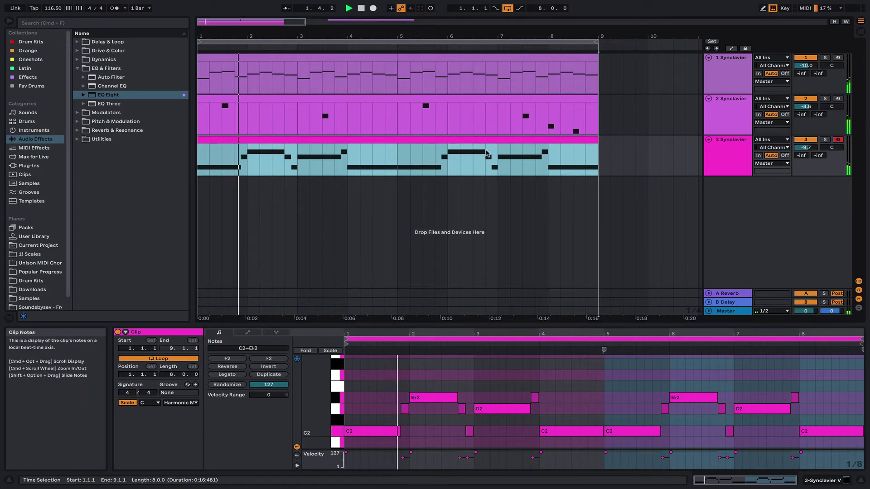
Arm the second track and add D4 eighth notes to its clip at 2.3.1, 4.3.1 and 6.3.1
click(838, 99)
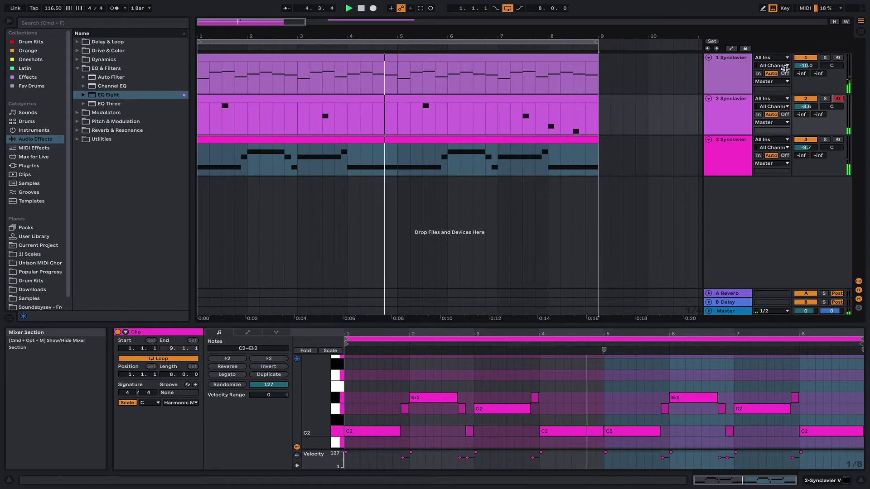
click(480, 97)
click(571, 403)
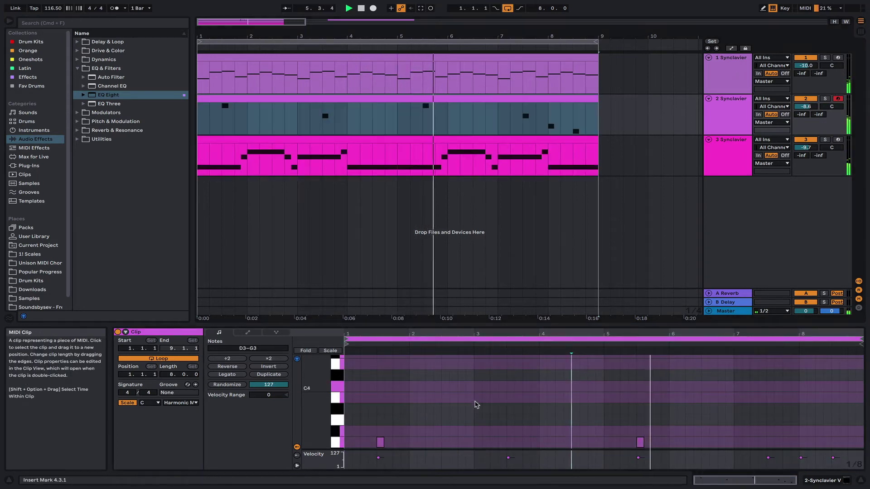
double_click(445, 365)
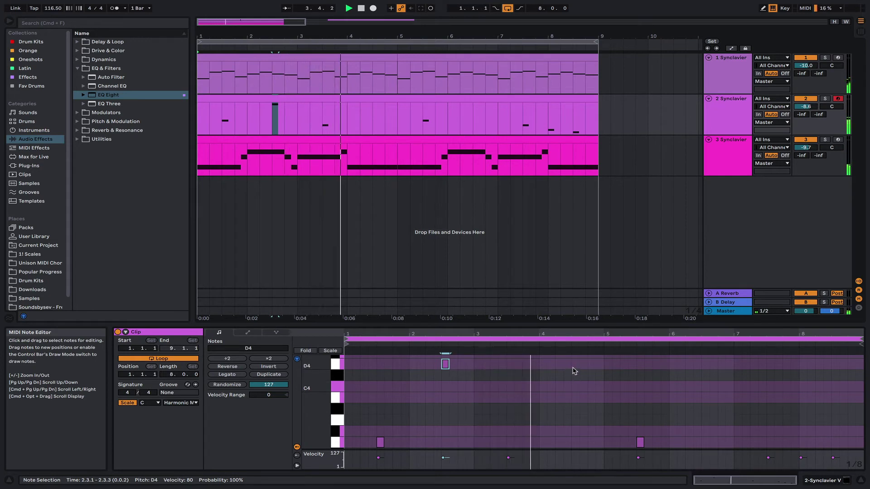
double_click(575, 364)
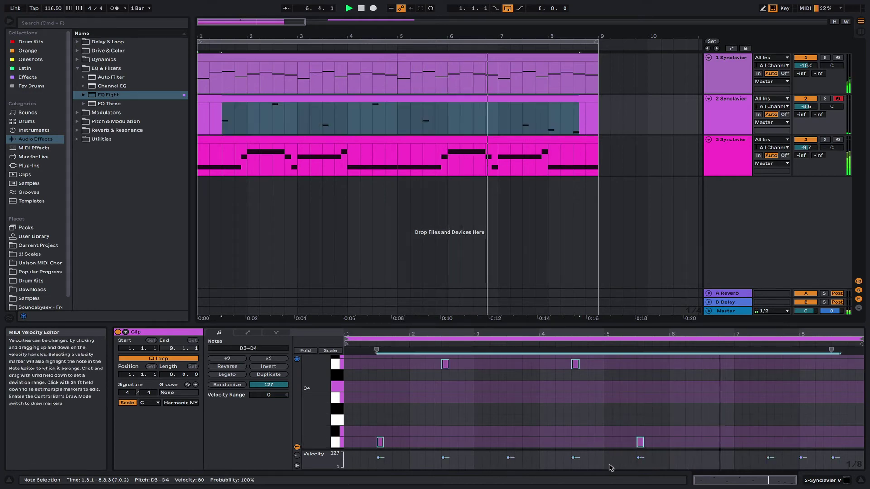
click(704, 370)
double_click(705, 365)
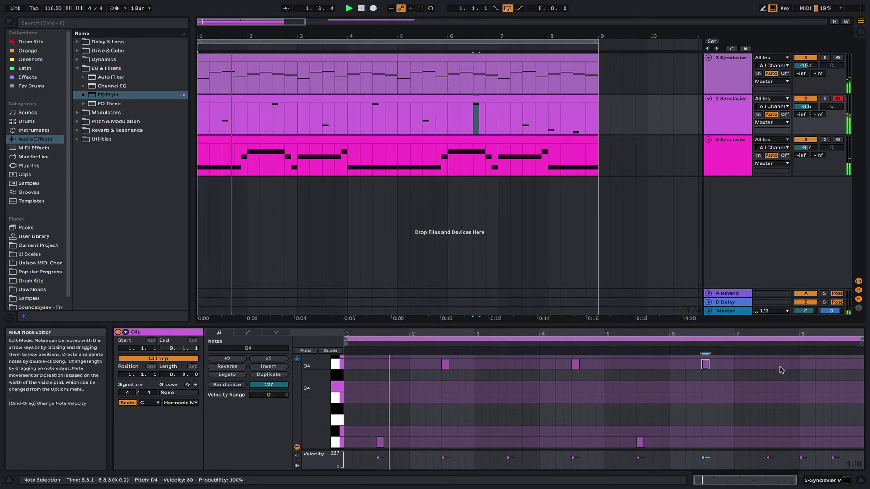
Raise the velocity of all notes in the second track's clip and restart playback from the loop start
click(831, 357)
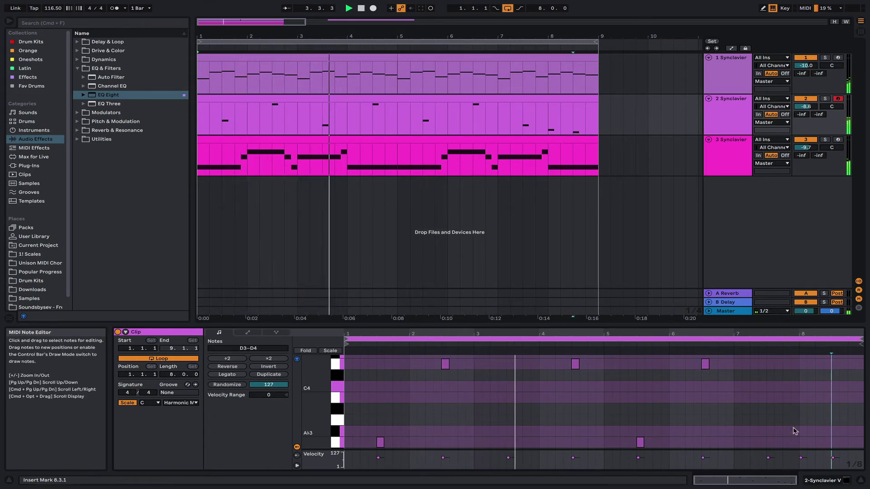
key(super+a)
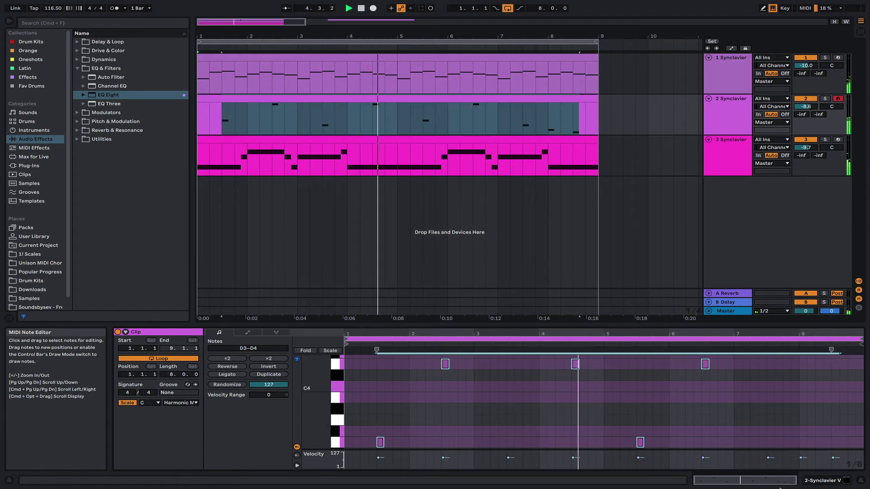
key(space)
key(space)
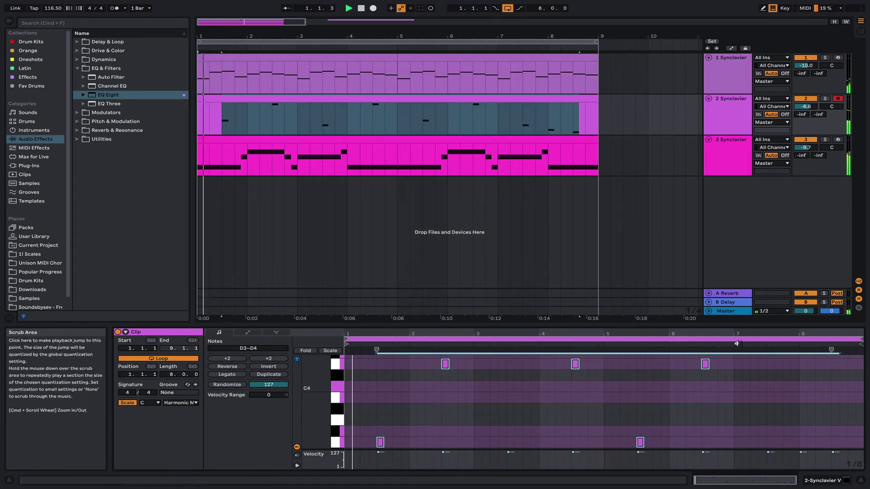
Set the first track's volume to -4.0 dB and the third track's volume to -13.5 dB
key(Tab)
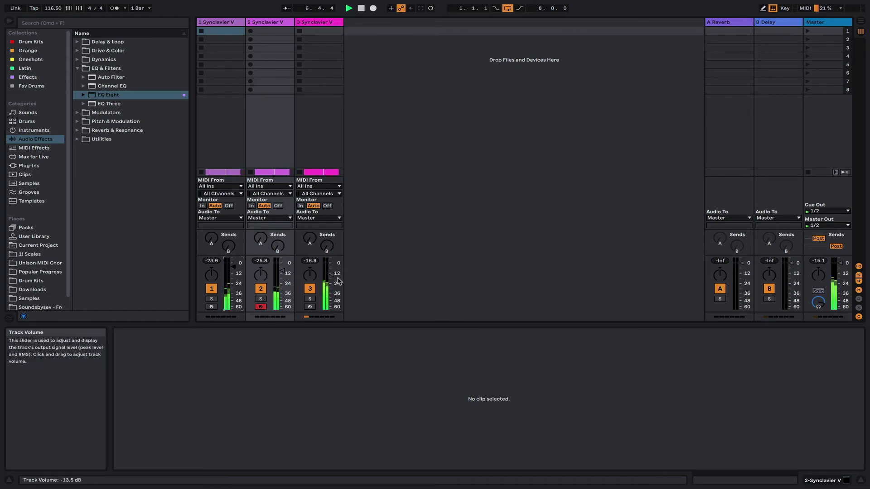
key(Tab)
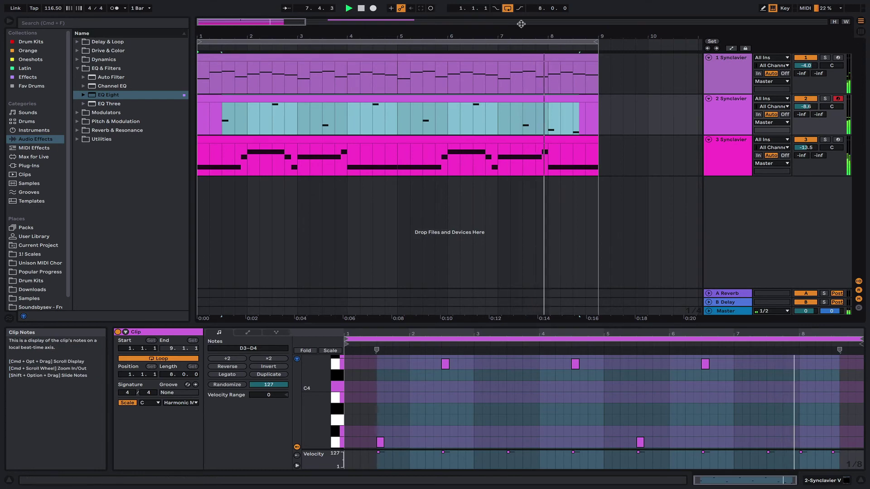
Delete the leftover clip in bars 13–20 of the first track
drag(521, 24, 508, 40)
click(469, 56)
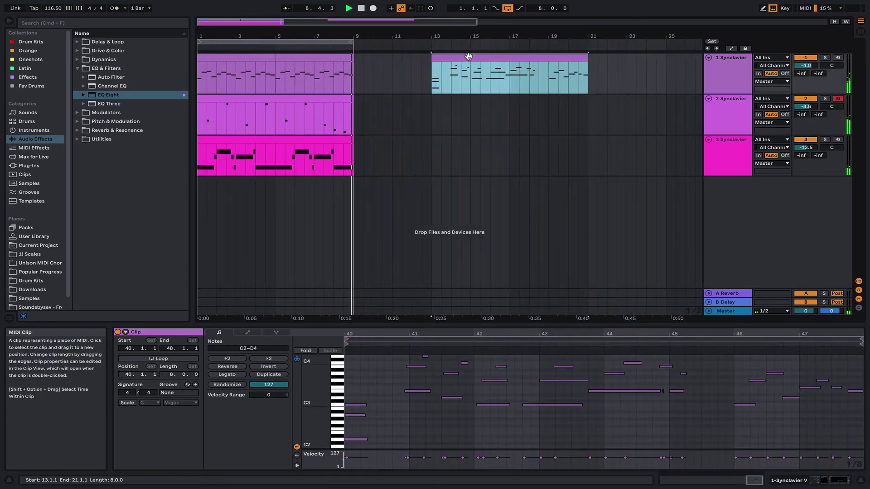
key(Delete)
Duplicate the first track together with its two melody clips
click(343, 56)
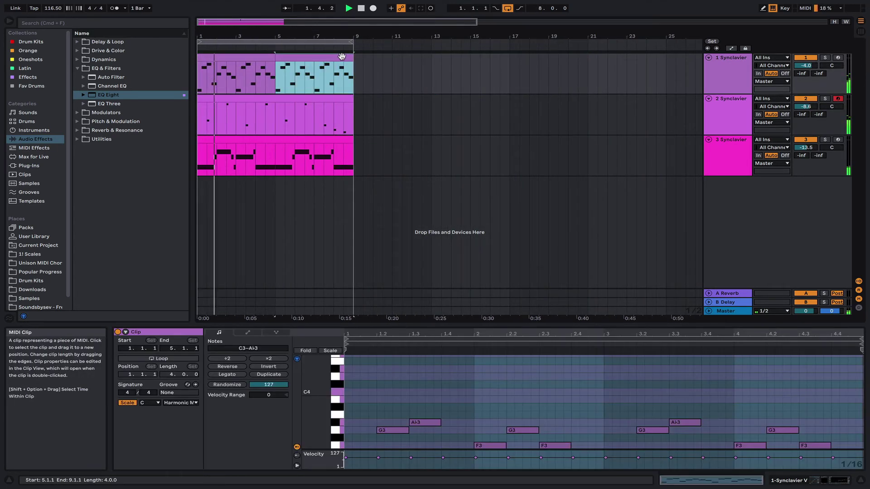
shift+click(252, 57)
click(739, 89)
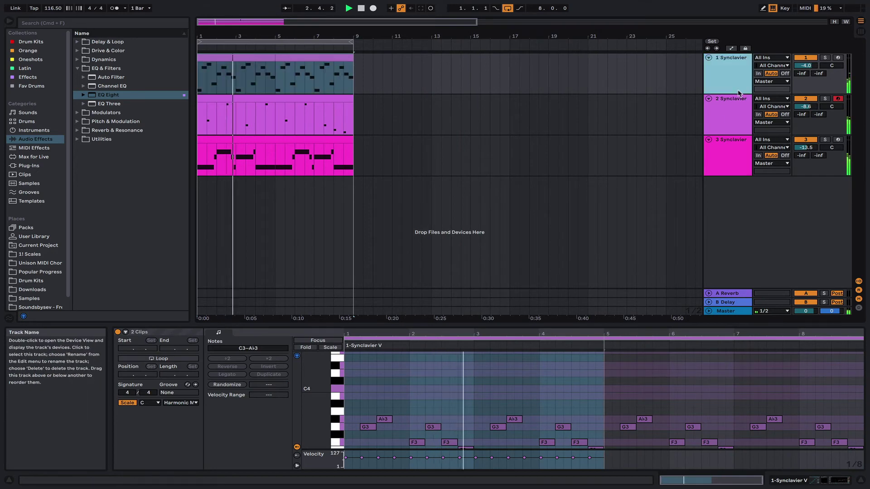
right_click(739, 92)
click(758, 110)
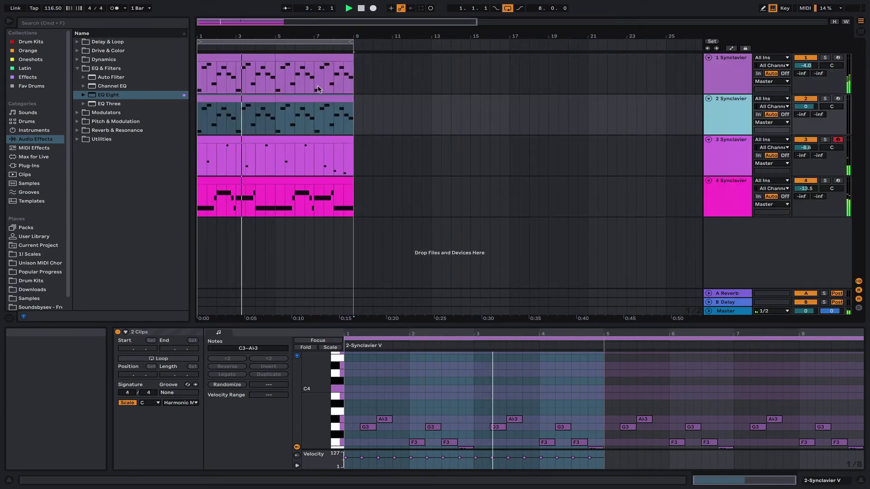
Move the duplicated track's two clips to bars 9–16 and shift the eight-bar loop region to start at bar 9
click(321, 99)
shift+click(245, 100)
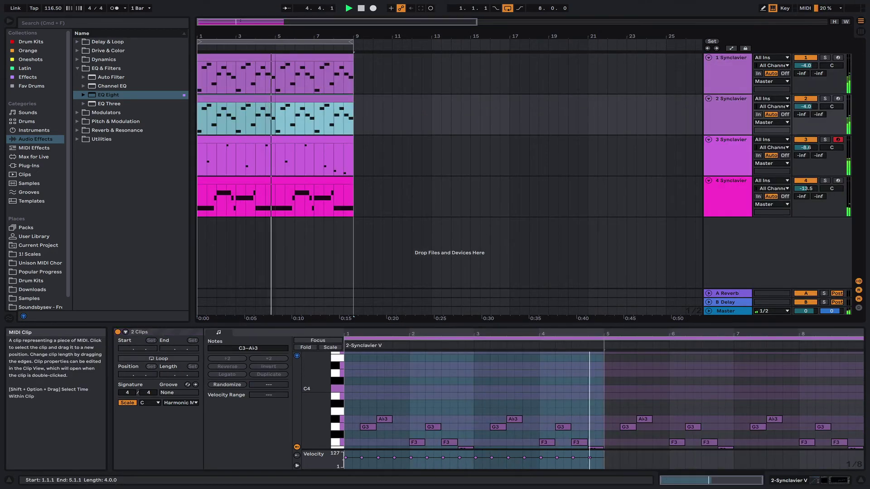
drag(245, 101, 402, 109)
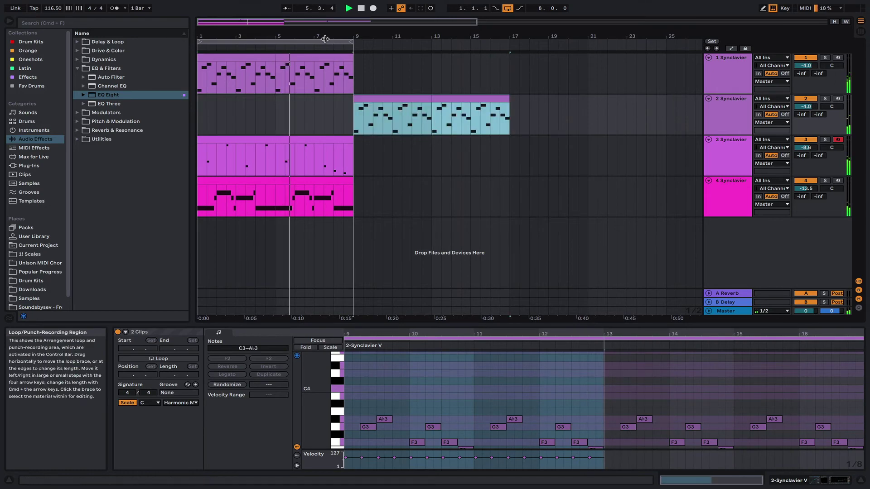
drag(335, 42, 492, 45)
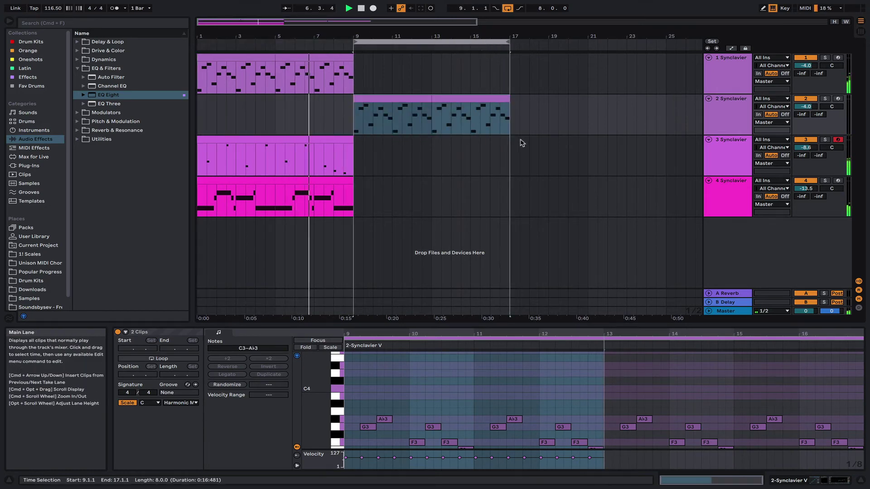
Add the HalfTime effect to the duplicated second track with a 2 Bars loop and a 90% mix
click(725, 123)
click(62, 77)
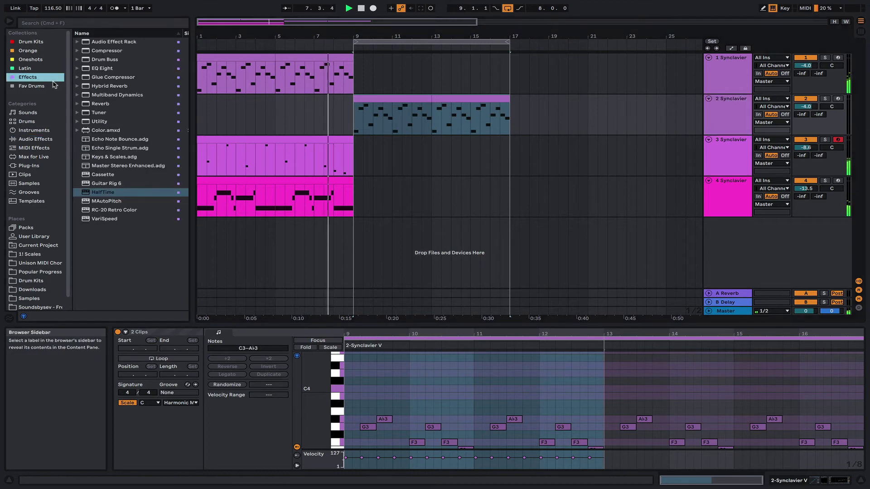
drag(107, 185, 138, 182)
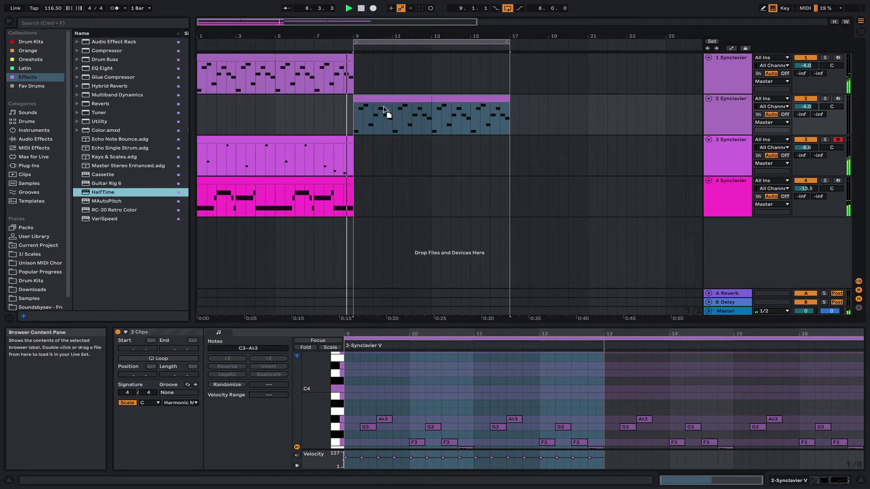
drag(385, 111, 385, 113)
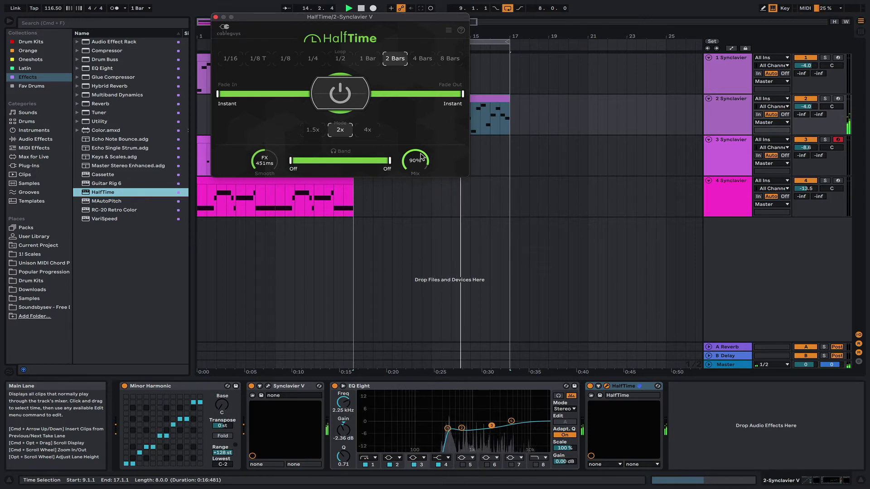
click(216, 17)
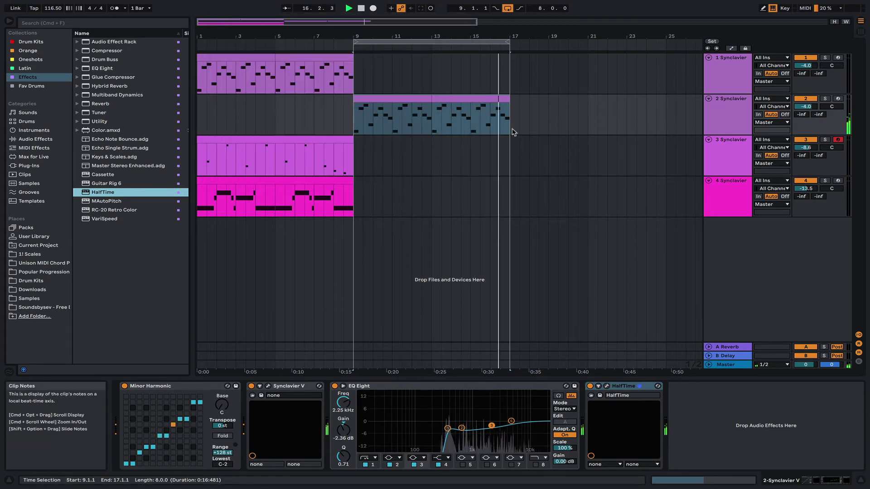
click(557, 6)
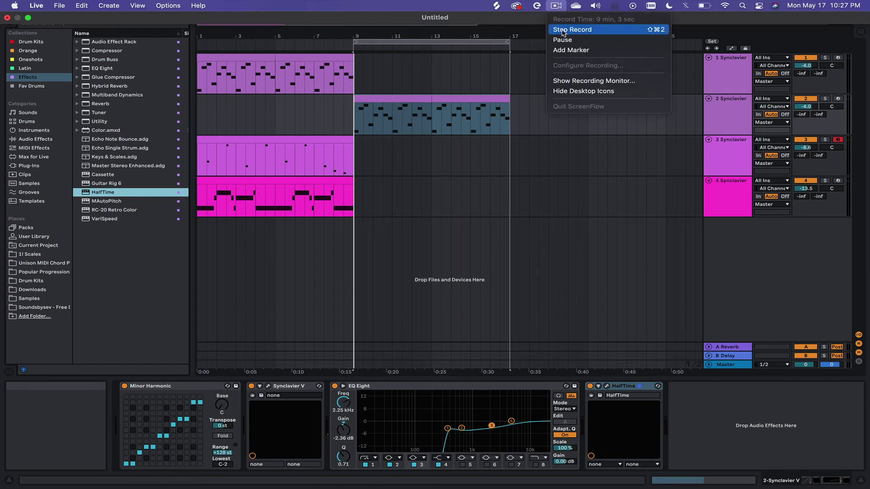
click(493, 77)
Play back the half-time melody from bar 9 and set HalfTime's Smooth amount to 500 ms
click(387, 96)
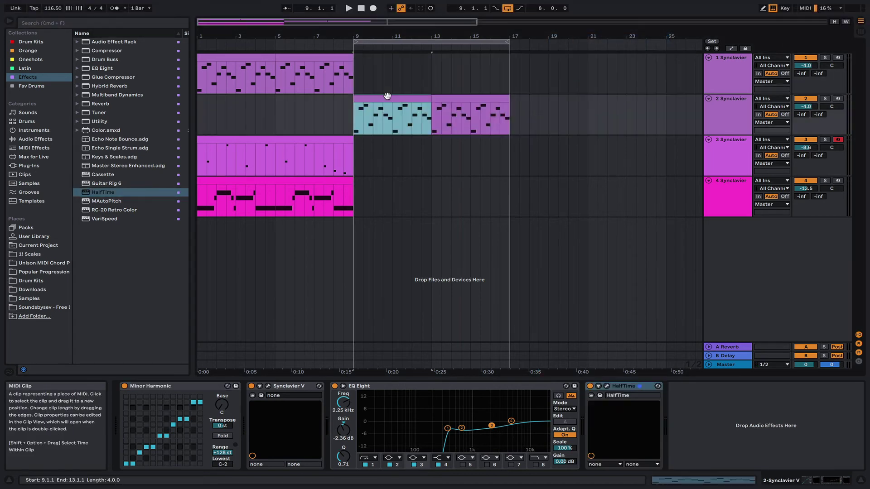
key(space)
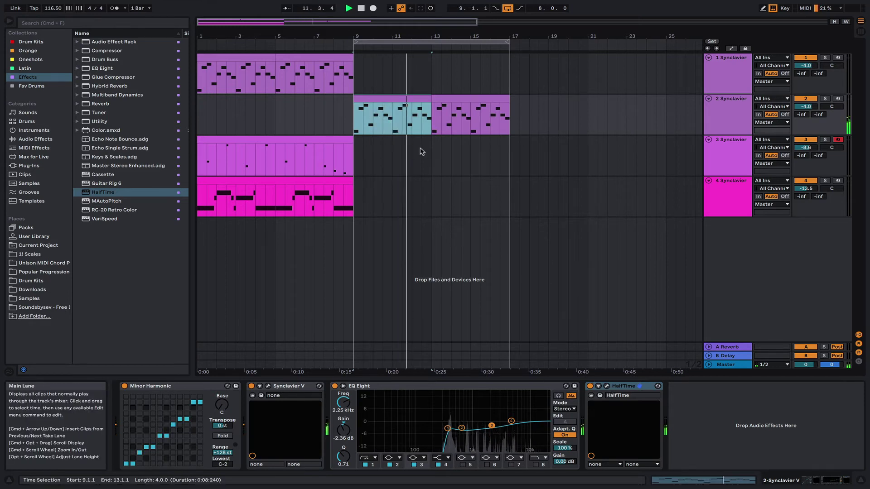
click(606, 386)
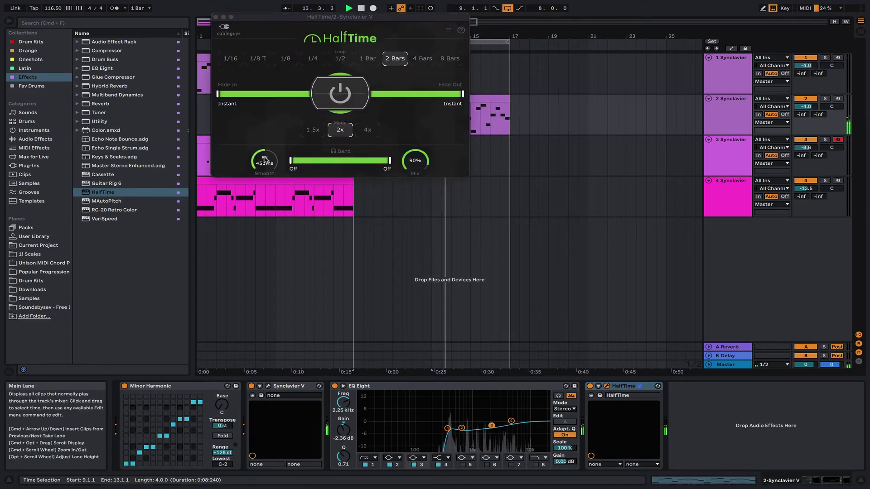
drag(265, 160, 265, 195)
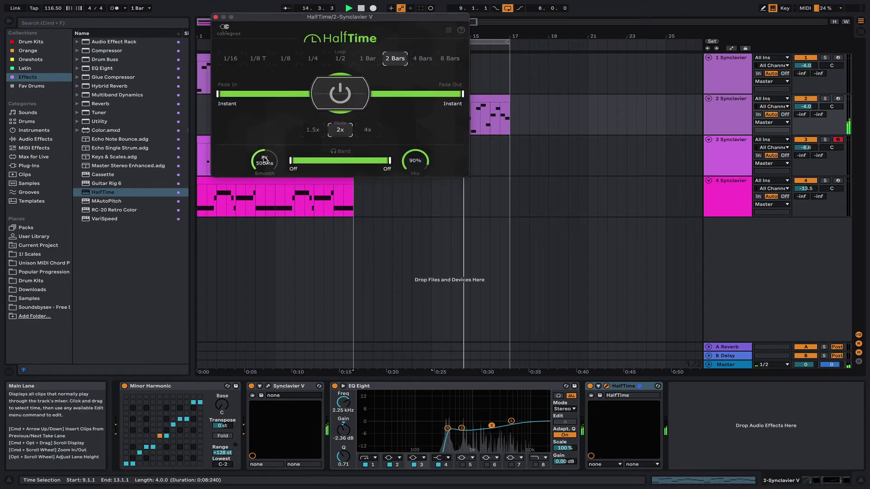
click(216, 18)
Duplicate the fourth track's eight-bar bass clip into bars 9–16
click(282, 181)
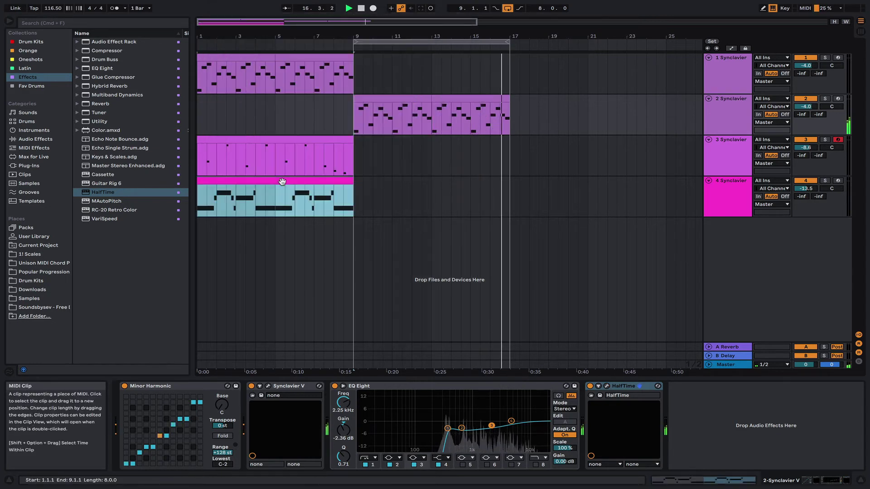
key(ctrl+d)
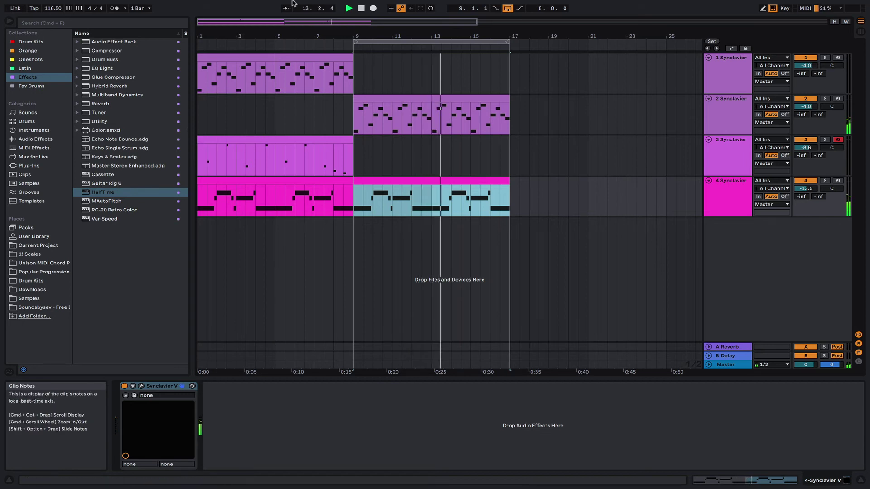
Duplicate the second track's two half-time clips into bars 17–24 and shift the eight-bar loop region to start at bar 17
drag(394, 29, 284, 30)
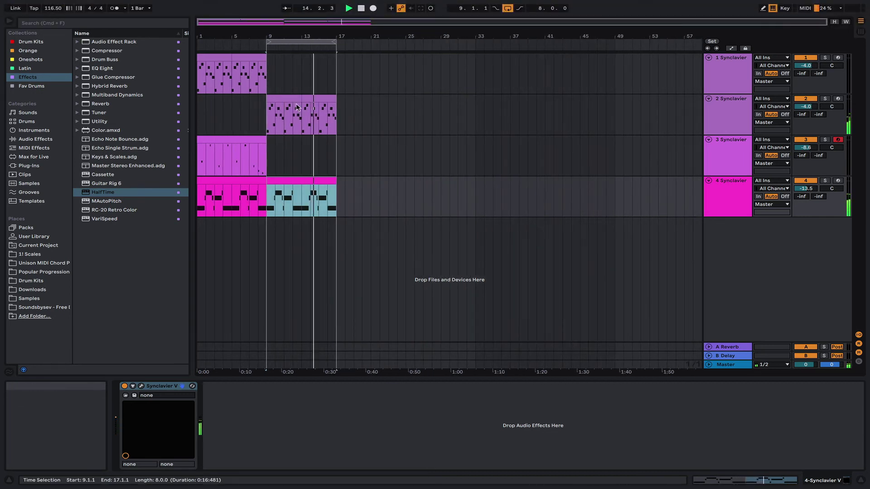
click(317, 99)
mouse_move(316, 99)
mouse_down()
mouse_move(388, 111)
mouse_move(334, 111)
mouse_move(318, 98)
mouse_up()
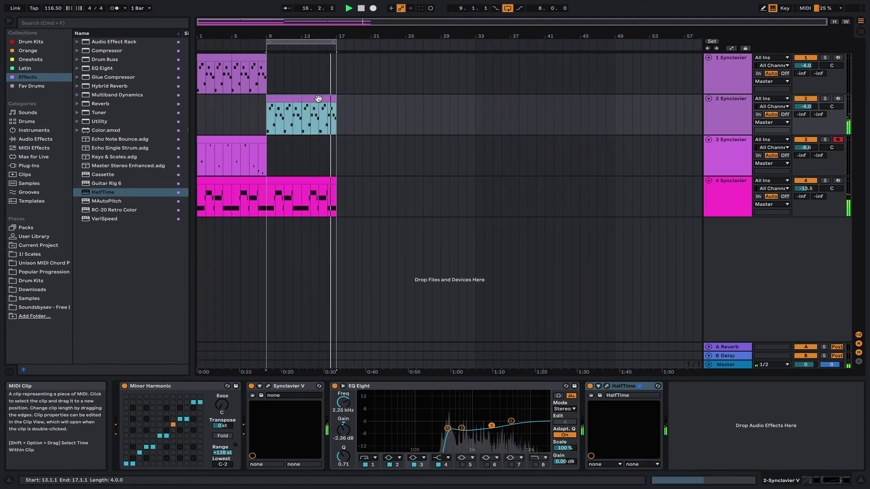
key(super+d)
drag(308, 41, 378, 52)
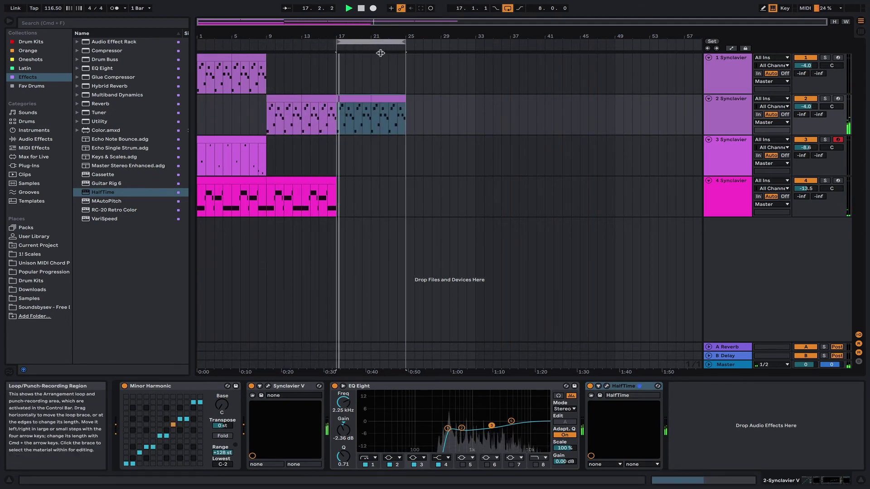
key(space)
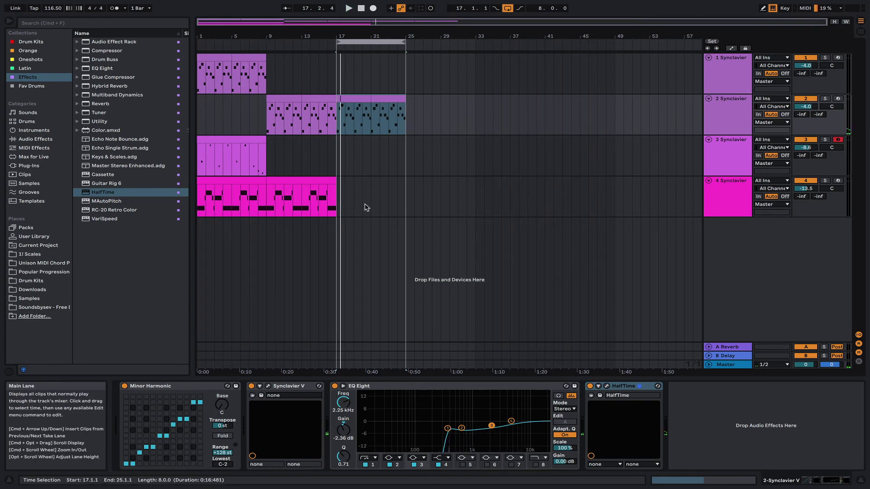
Insert an audio track below the fourth track, set its input to Resampling and arm it for recording
click(338, 217)
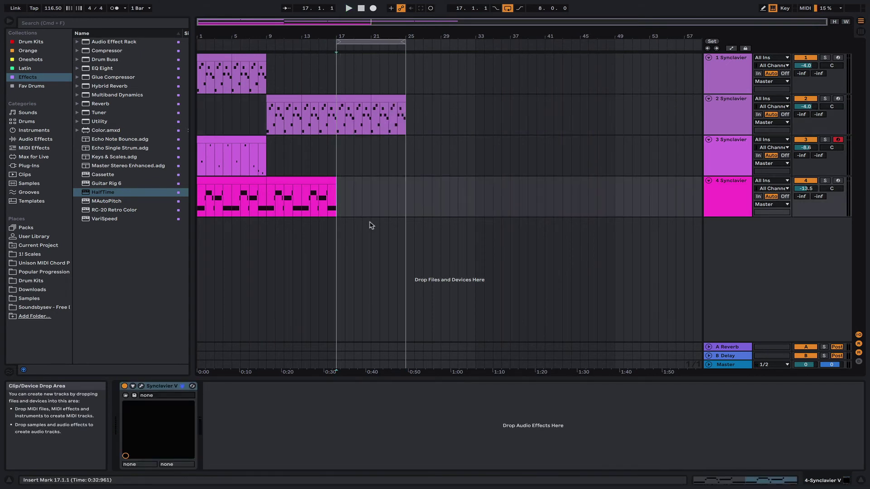
click(716, 119)
right_click(729, 257)
click(744, 258)
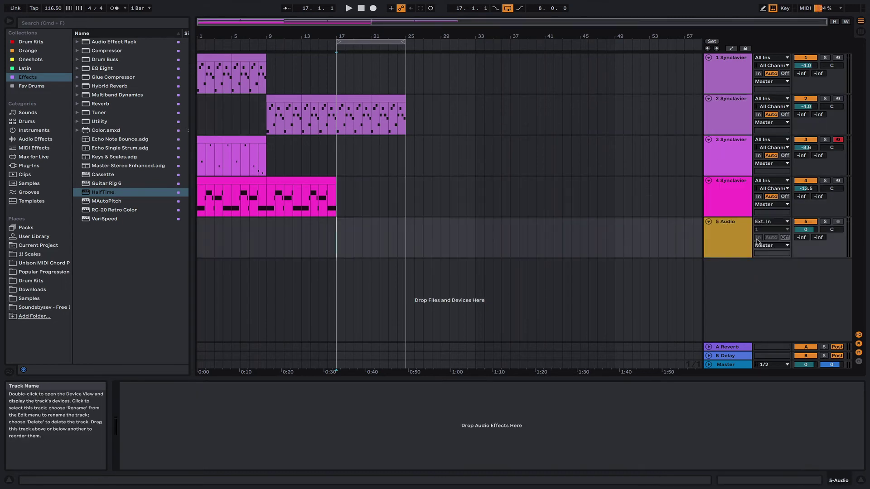
click(772, 222)
click(769, 244)
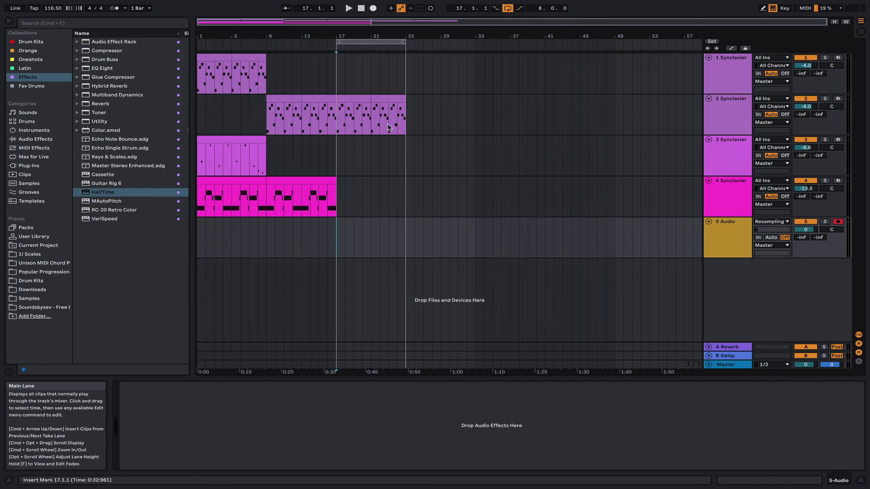
Record the half-time melody in bars 17–24 onto the audio track with looping off, and deactivate the second track's source clips there
click(373, 8)
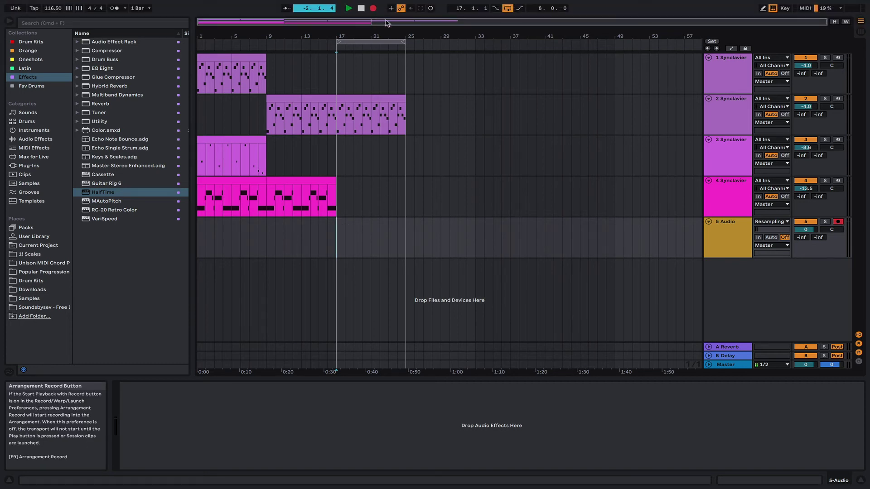
click(508, 10)
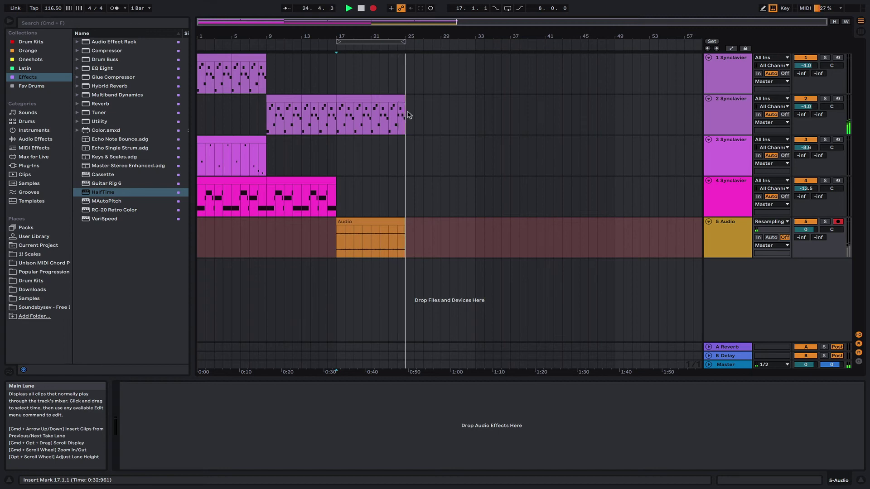
key(space)
drag(408, 115, 347, 115)
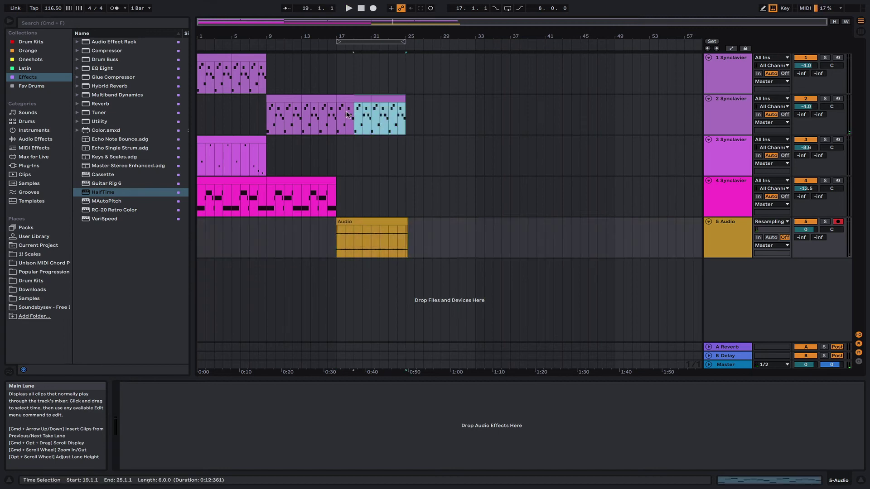
key(0)
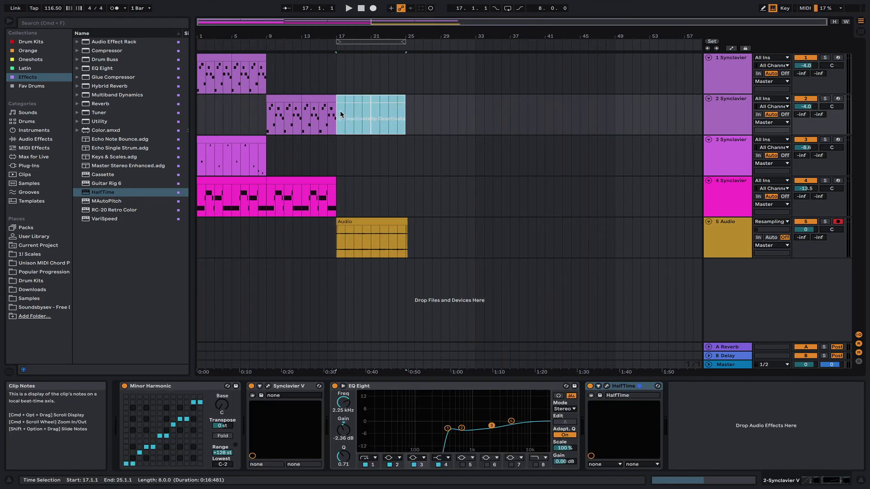
Trim the recorded audio clip to end at bar 25 and consolidate it into an eight-bar clip
click(402, 224)
double_click(396, 223)
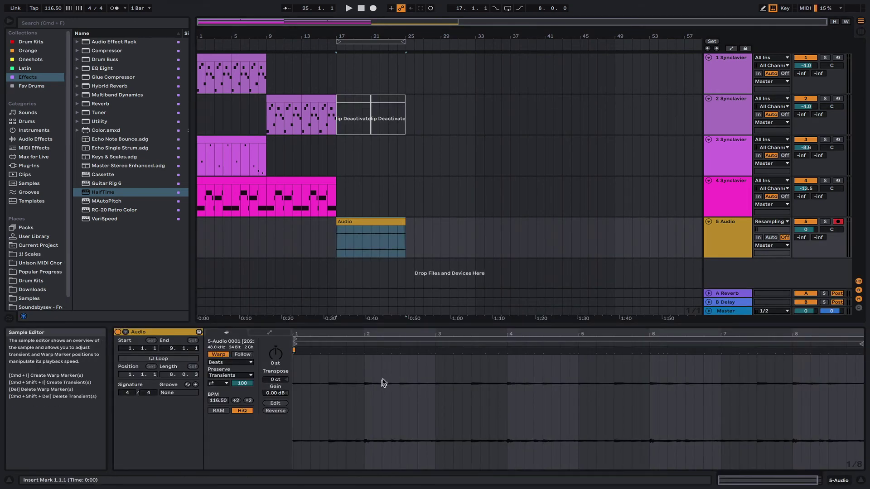
click(392, 223)
key(super+j)
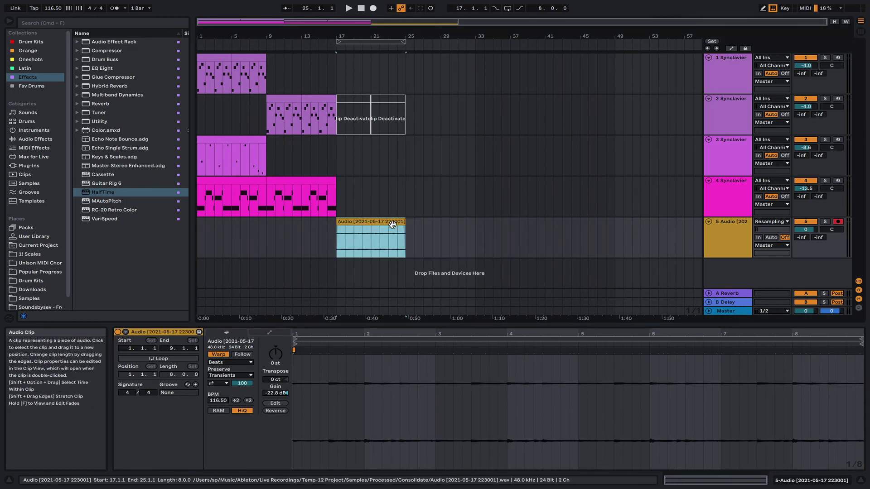
Set the audio clip's warp mode to Complex, transpose it up 12 semitones and play it back
key(space)
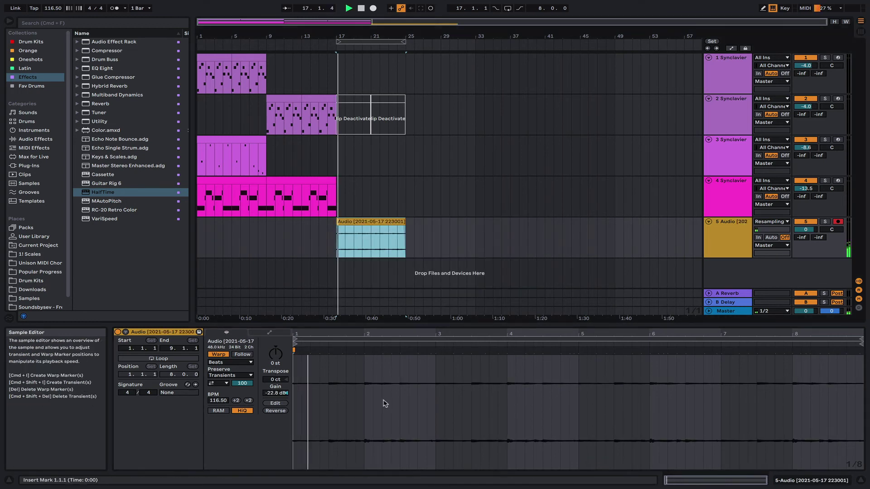
click(245, 362)
click(226, 406)
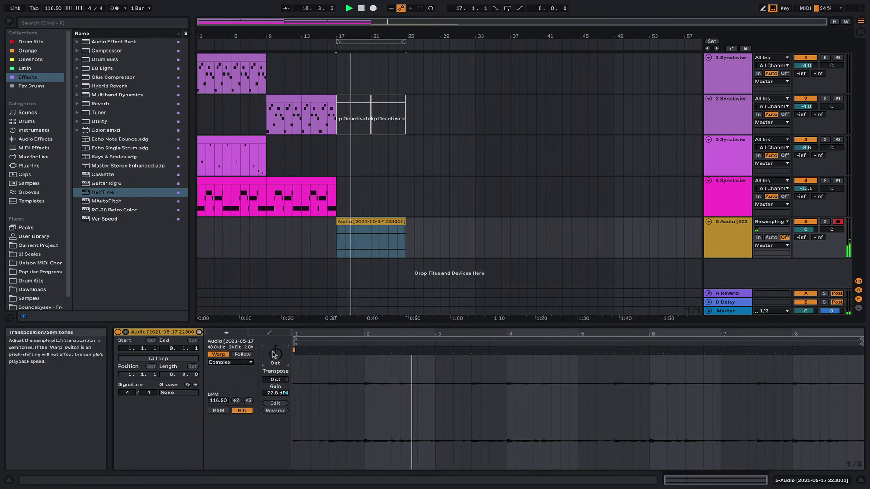
drag(273, 354, 273, 321)
key(space)
key(space)
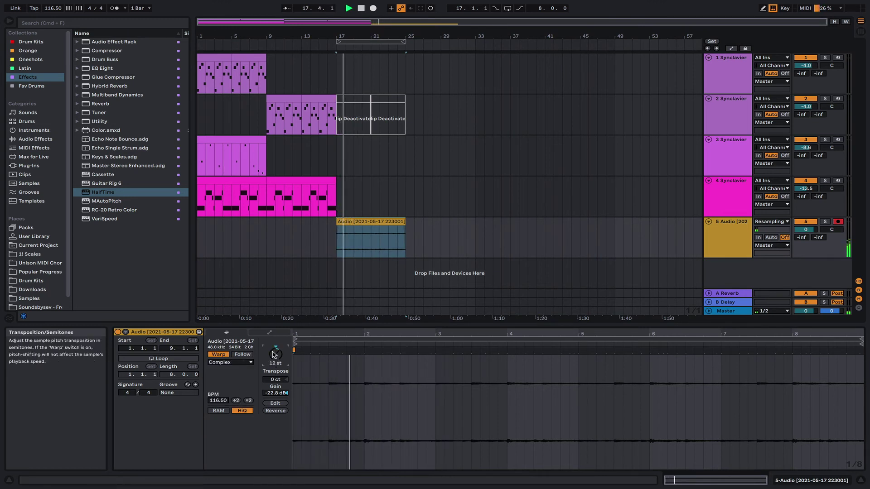
Duplicate the fourth track's bass clip into bars 17–24 and play it together with the transposed audio clip
click(326, 180)
key(super+d)
click(352, 222)
key(space)
key(space)
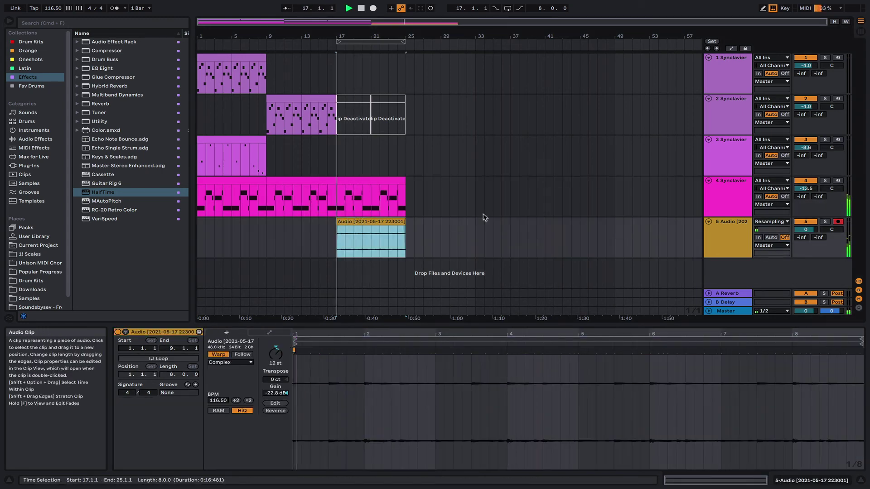
key(Tab)
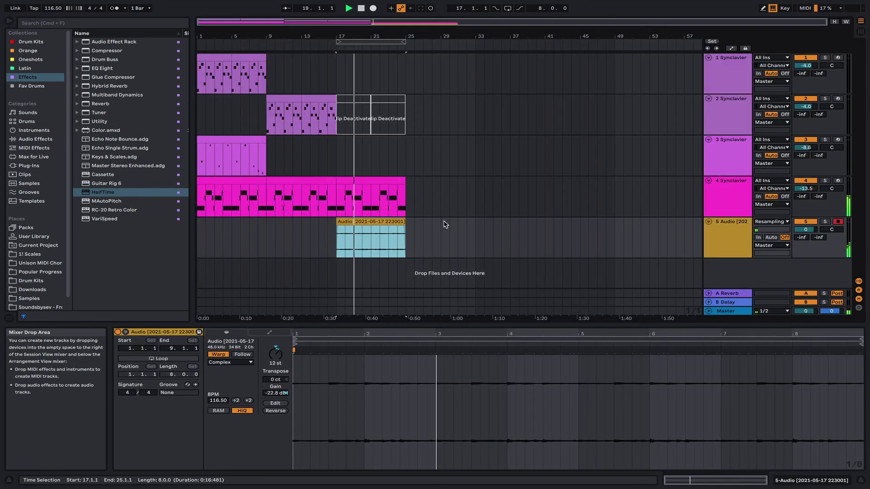
key(Tab)
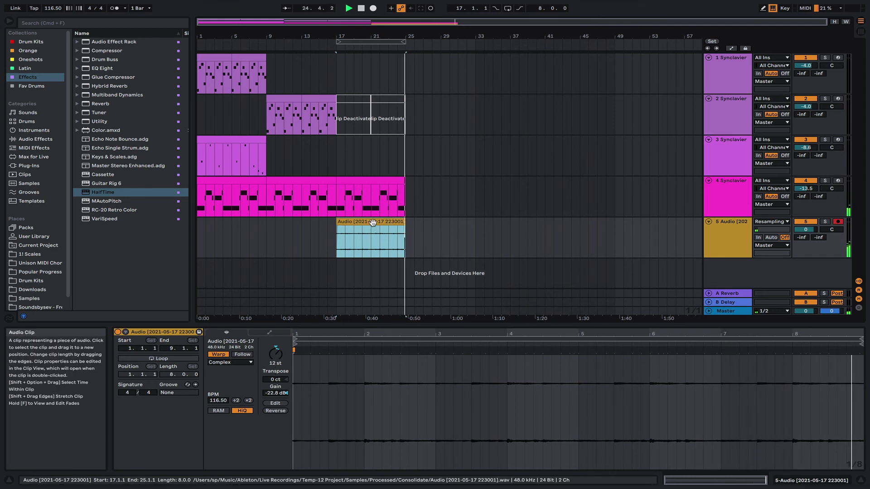
Play back the arrangement from bar 1
click(328, 225)
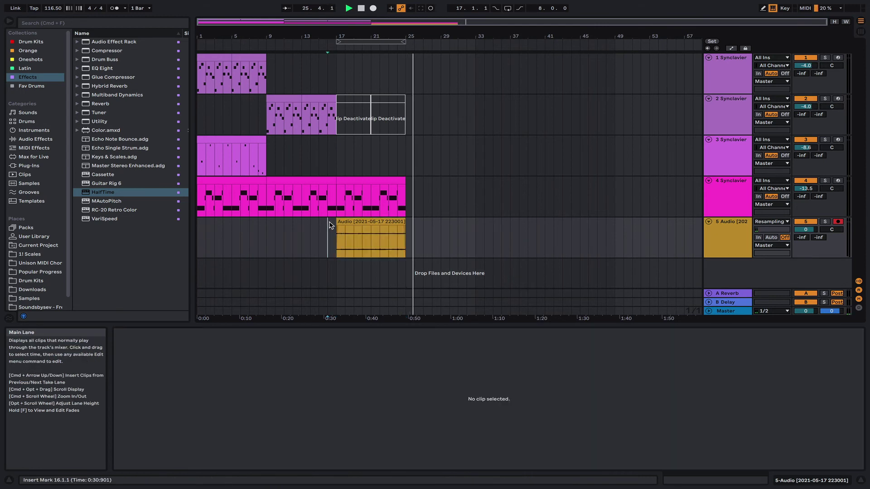
click(198, 116)
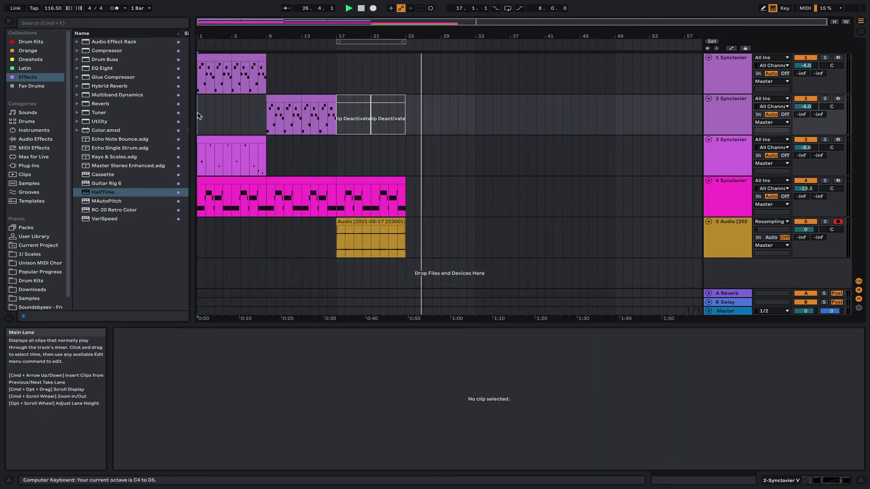
key(space)
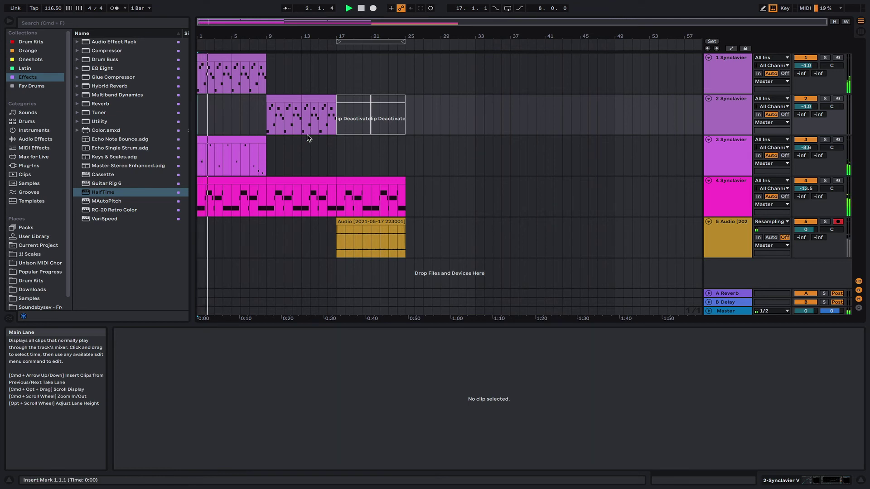
Copy the third track's clip to bars 17–24 and transpose all its notes down one octave to D2–D3
click(258, 147)
click(255, 141)
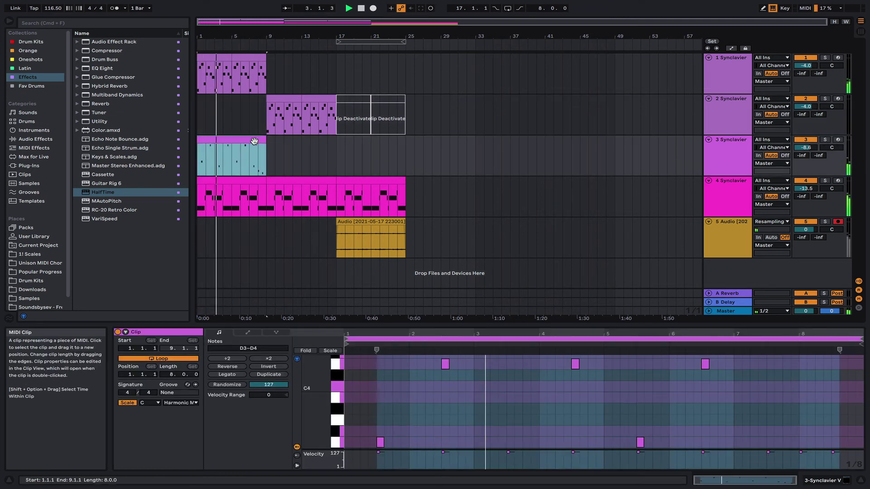
drag(255, 141, 393, 143)
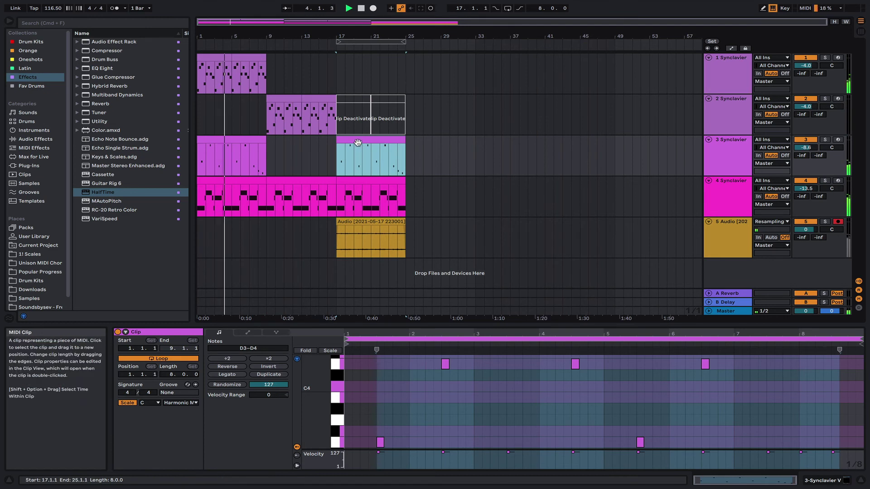
click(398, 383)
key(super+a)
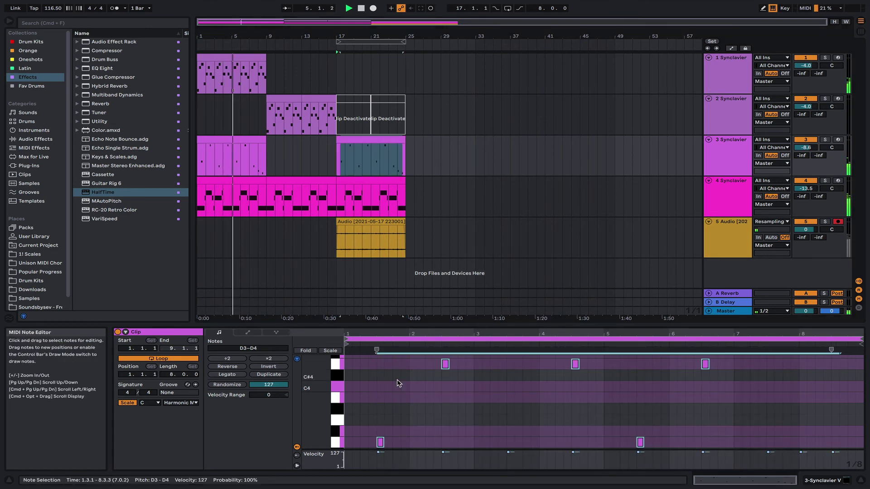
key(shift+Down)
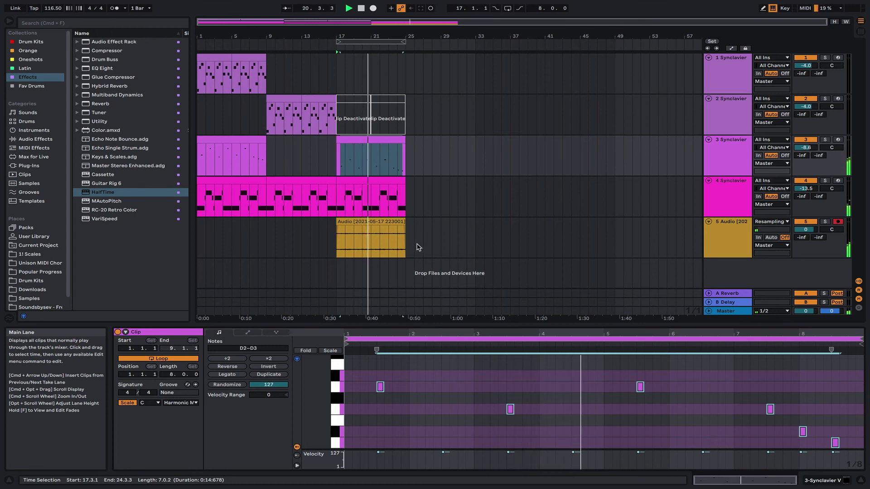
Duplicate the audio clip and the third track's clip into bars 25–32 and shift the loop region to start at bar 25
click(399, 221)
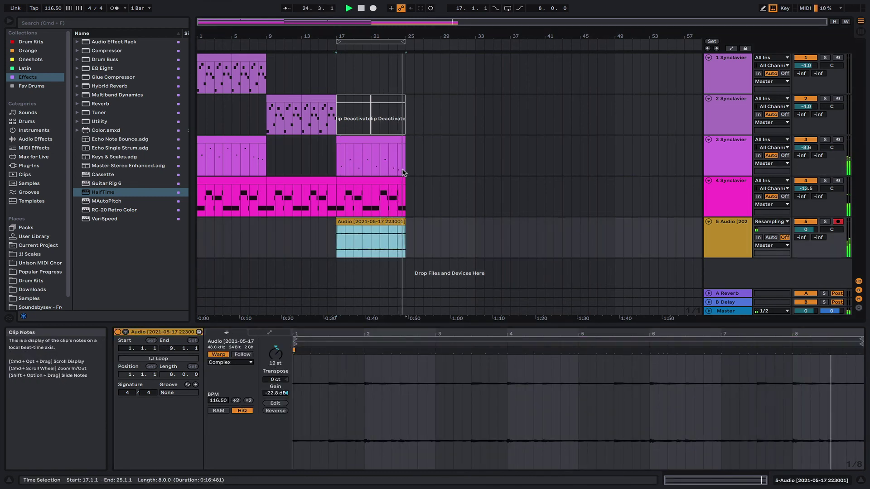
key(super+d)
click(393, 151)
key(super+d)
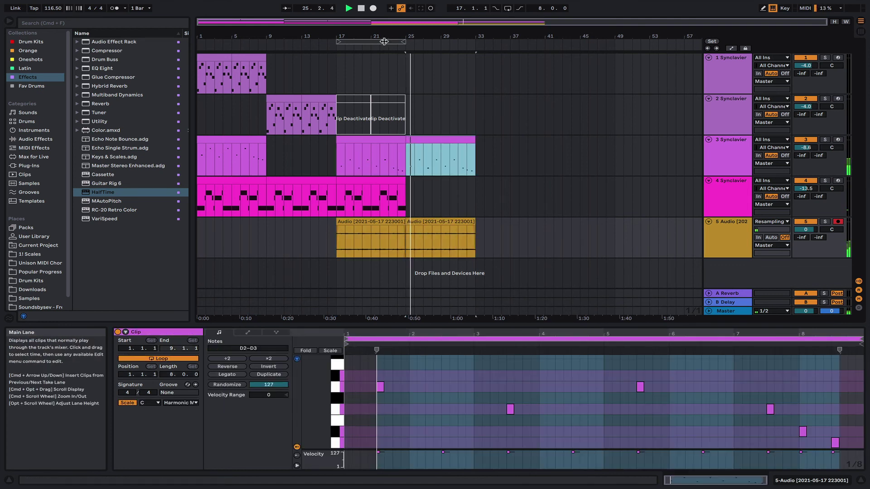
drag(392, 42, 425, 68)
click(427, 141)
scroll(429, 176, left, 1)
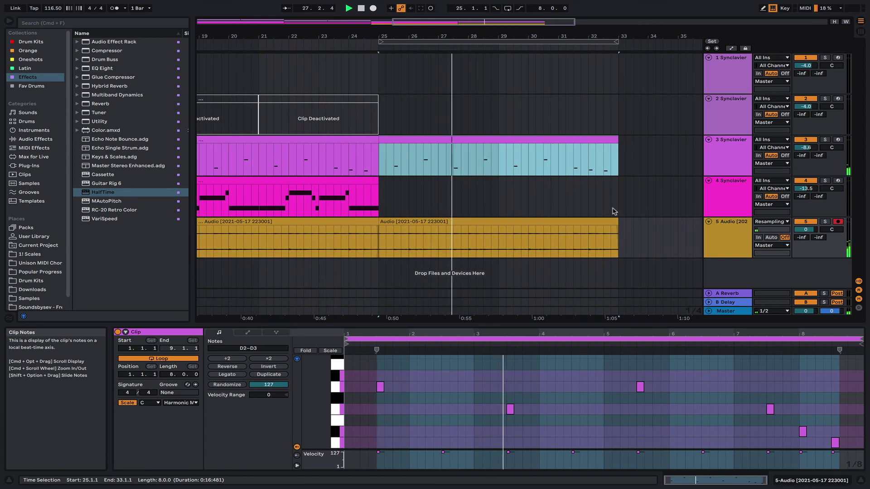
Fold all five tracks in the arrangement and turn looping on for bars 25–32
click(717, 165)
key(super+a)
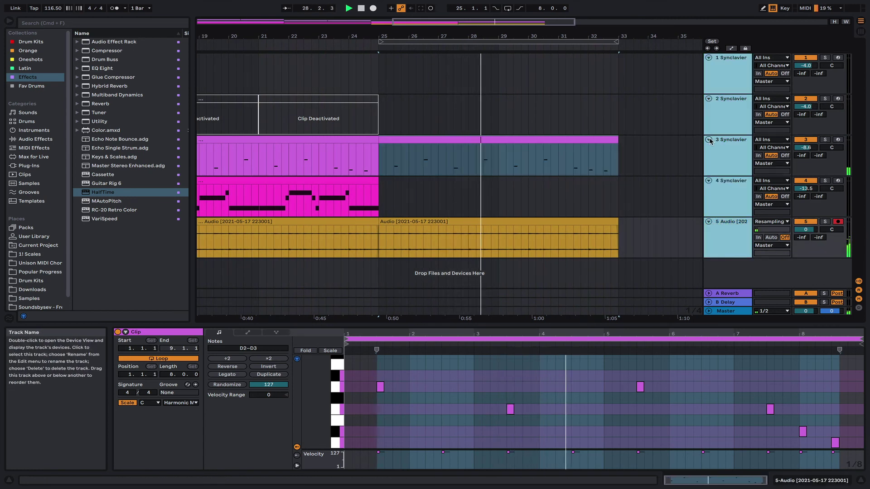
click(709, 141)
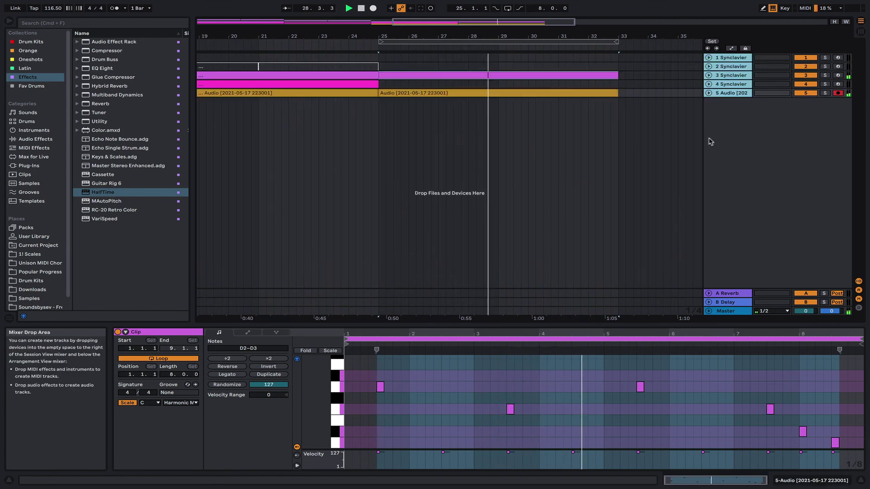
click(507, 9)
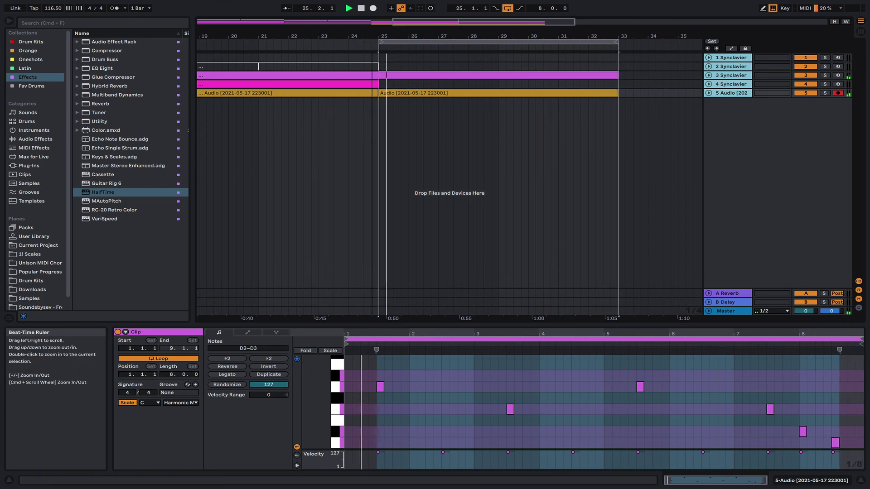
Try duplicating all five selected tracks, stop playback and undo the duplication
drag(405, 38, 405, 33)
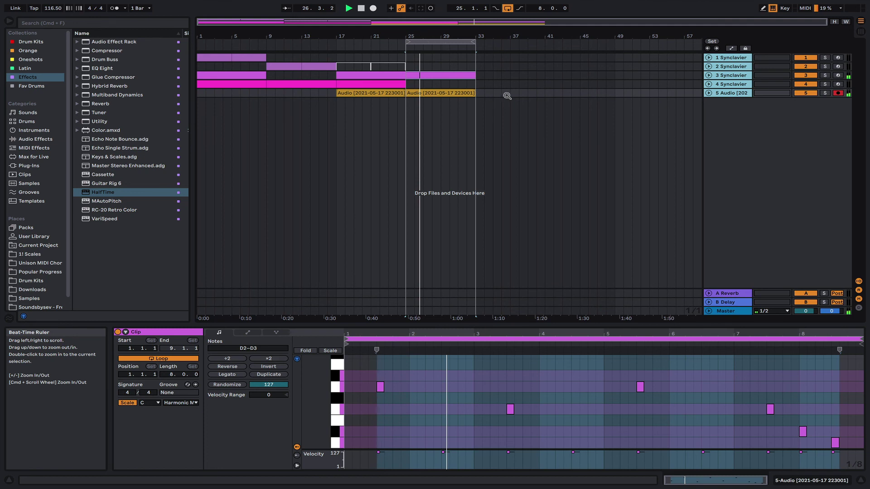
key(super+d)
key(space)
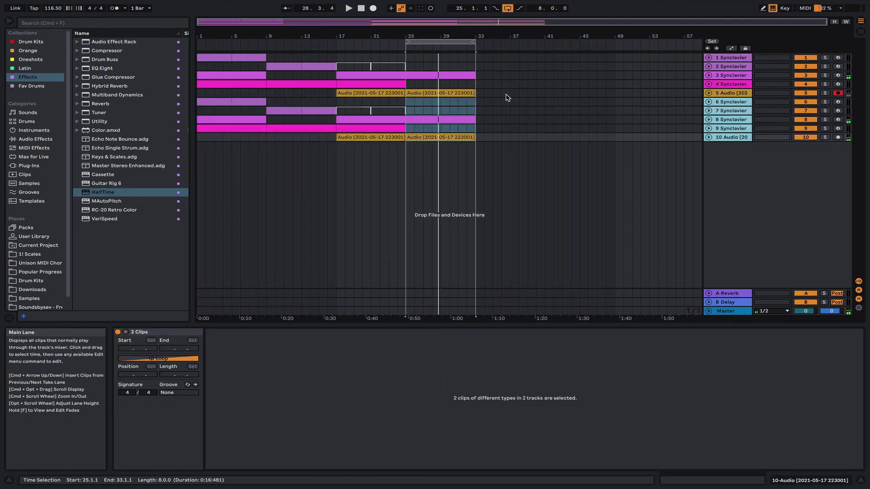
key(super+z)
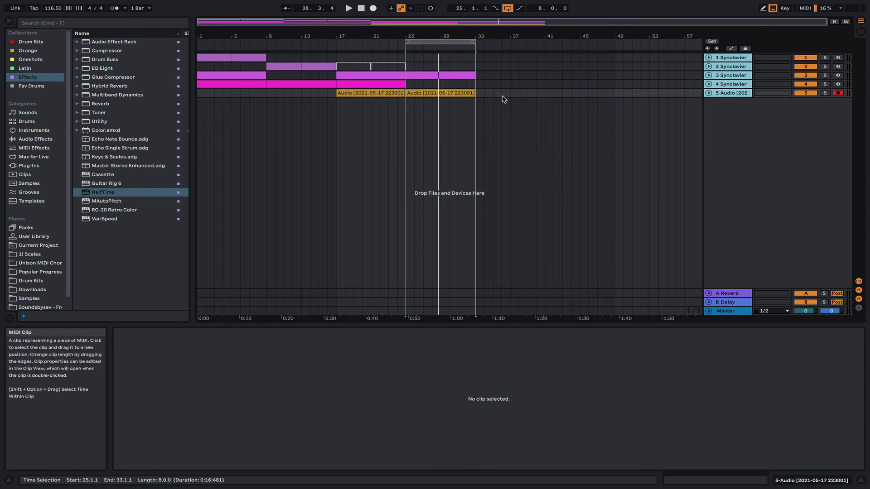
Extend the loop region's start back to bar 1 and play the whole arrangement through to bar 33
click(502, 99)
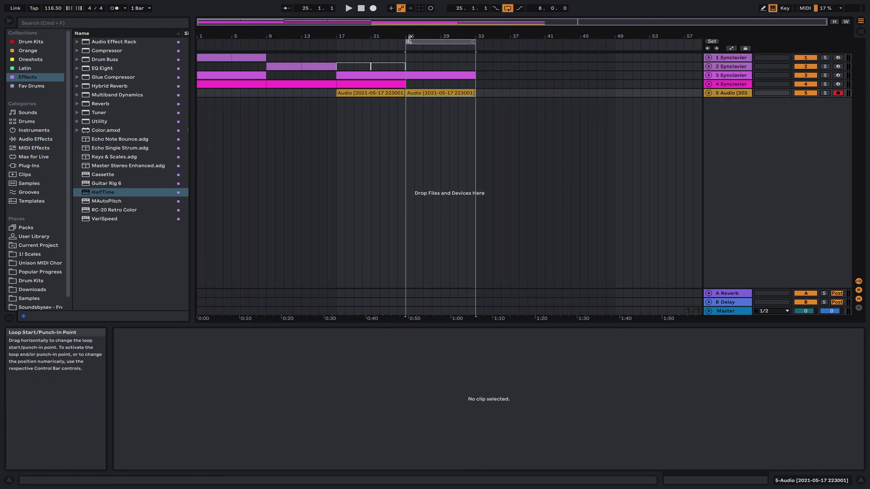
drag(410, 40, 199, 40)
mouse_move(554, 3)
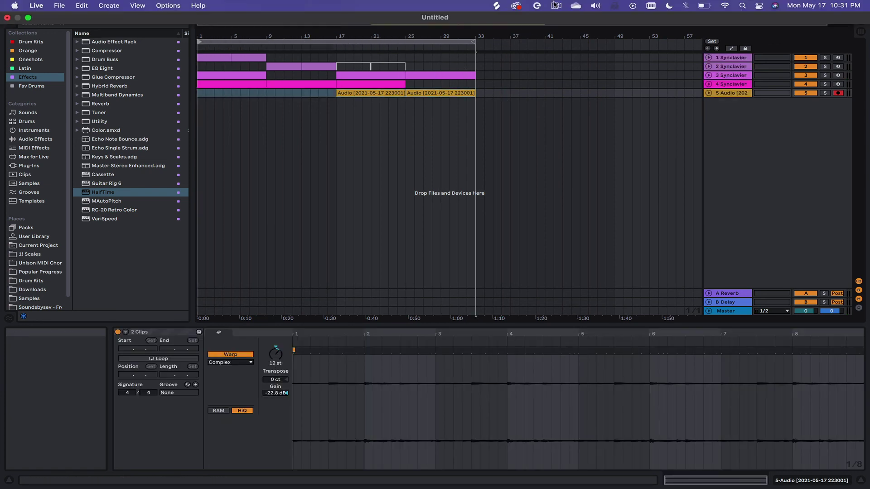
key(space)
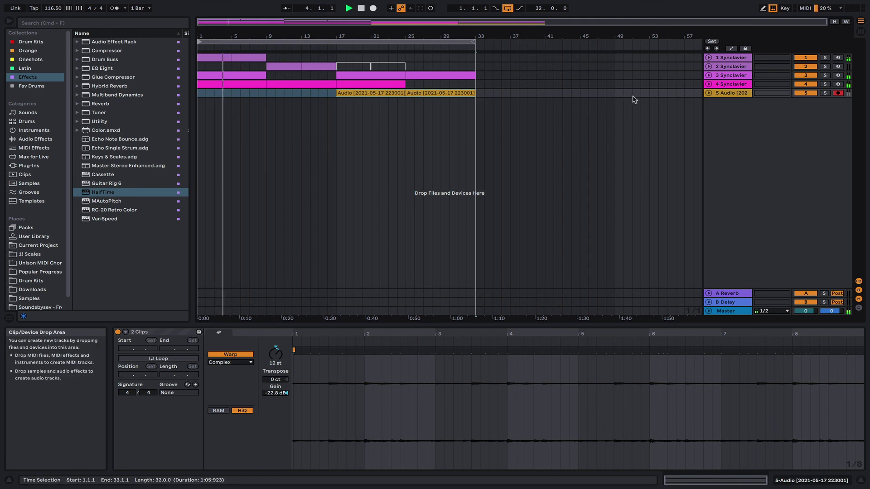
click(708, 93)
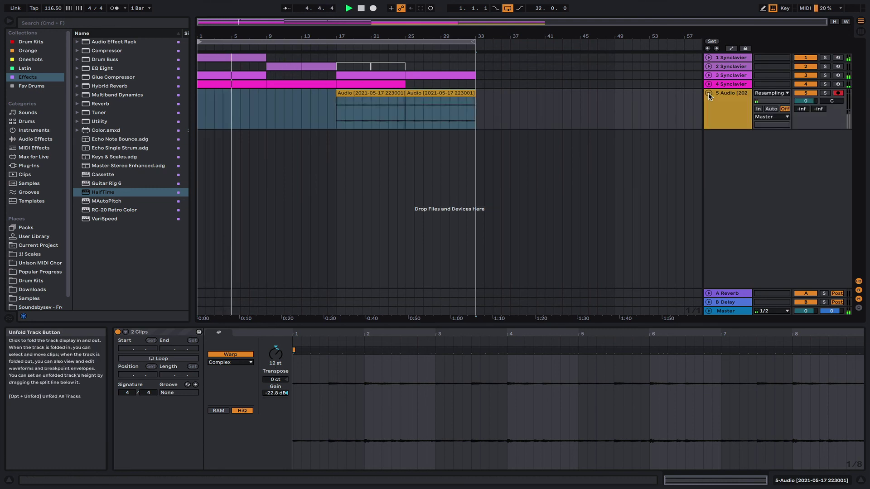
click(698, 96)
click(710, 94)
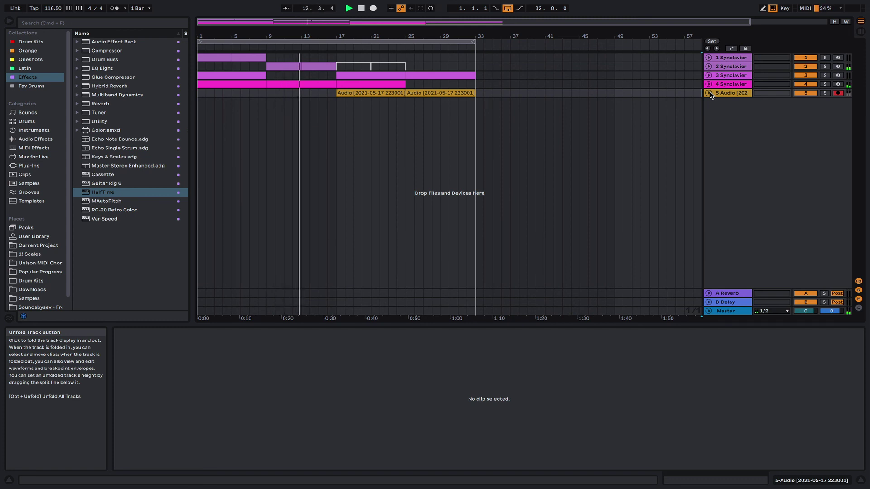
key(XF86AudioRaiseVolume)
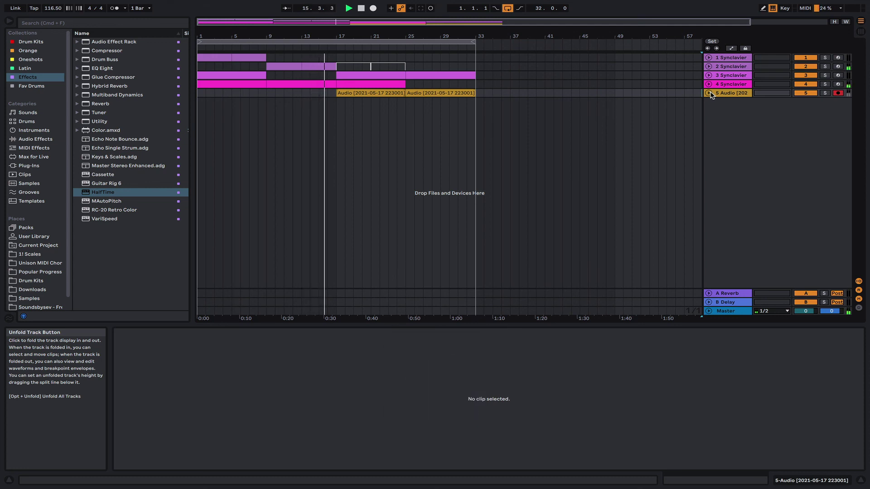
Insert a new audio track below the fifth track and copy the fifth track's clip at bars 25–32 onto it
right_click(731, 111)
click(752, 114)
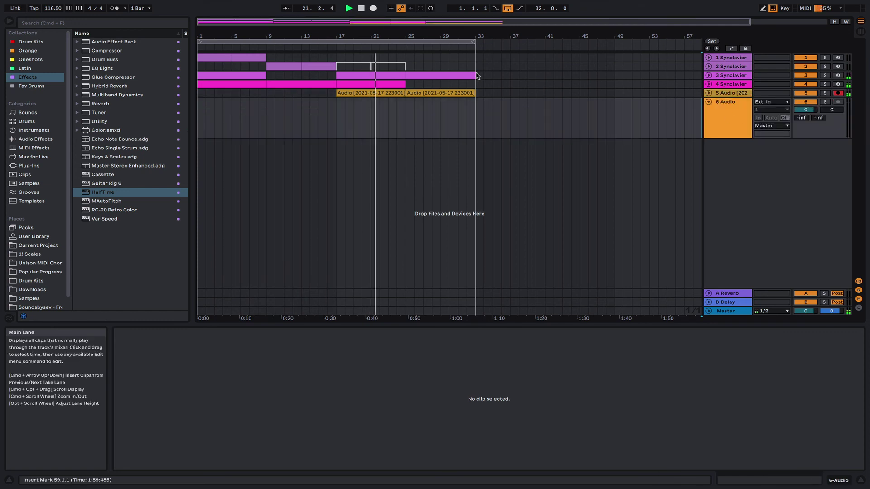
click(731, 93)
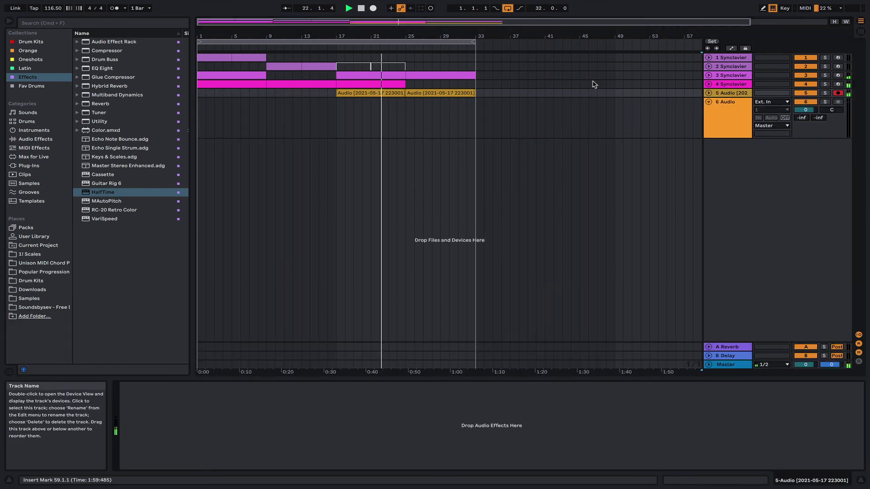
click(429, 93)
key(super+c)
click(403, 127)
key(super+v)
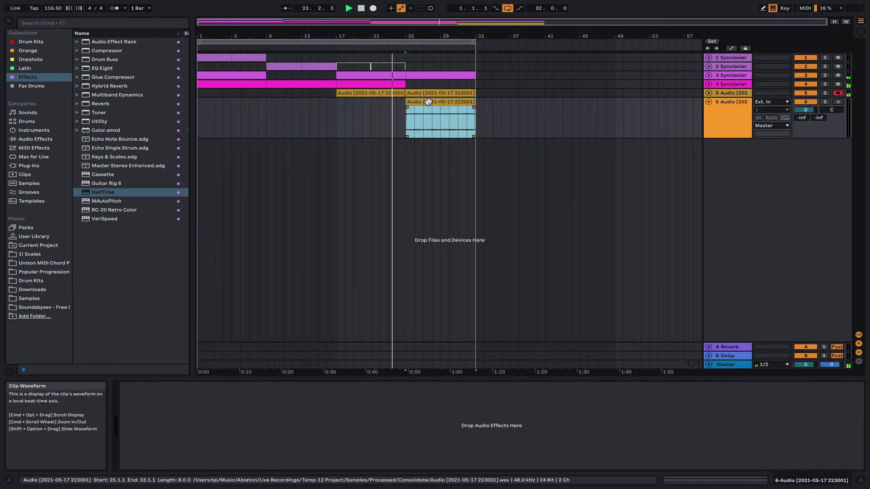
Double the copied audio clip's BPM to 233.00 and set its transposition to -12 st
double_click(429, 102)
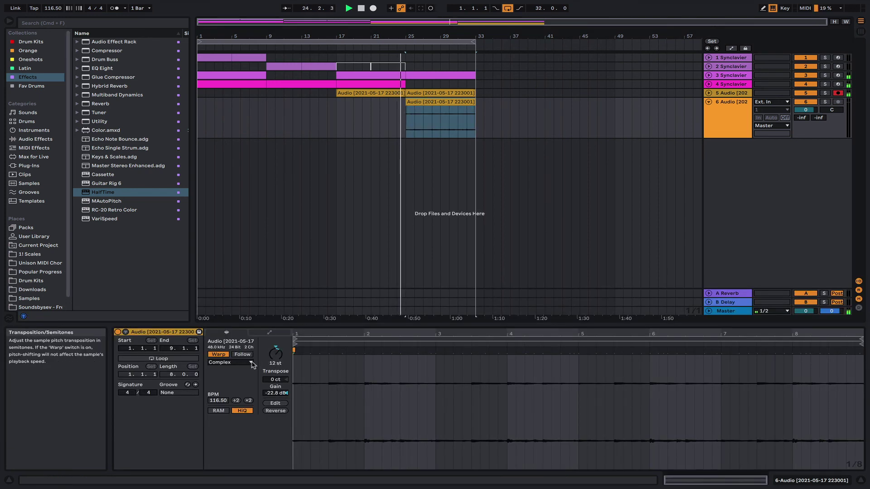
click(247, 400)
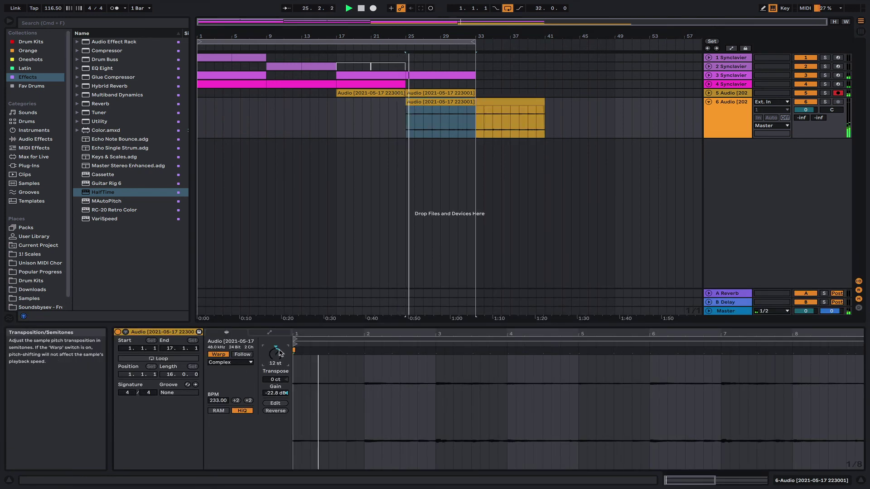
drag(280, 353, 279, 367)
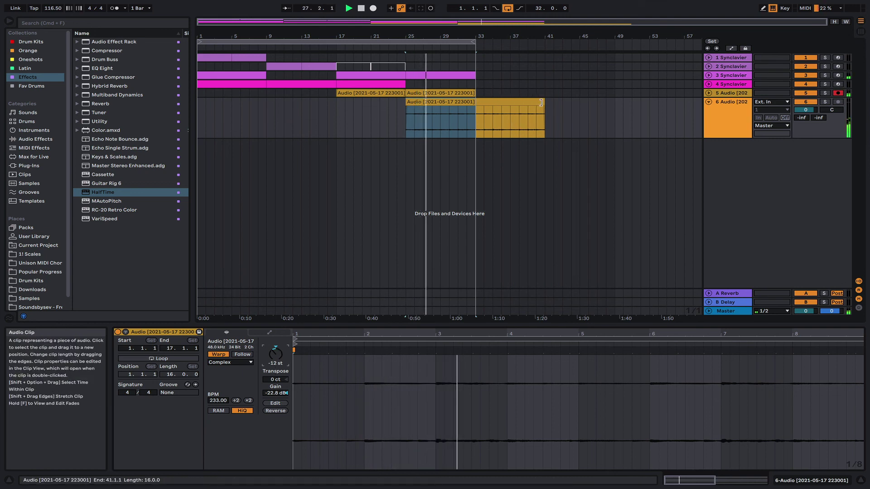
Trim the sixth track's audio clip to end at bar 33 and fold the track
drag(541, 103, 476, 102)
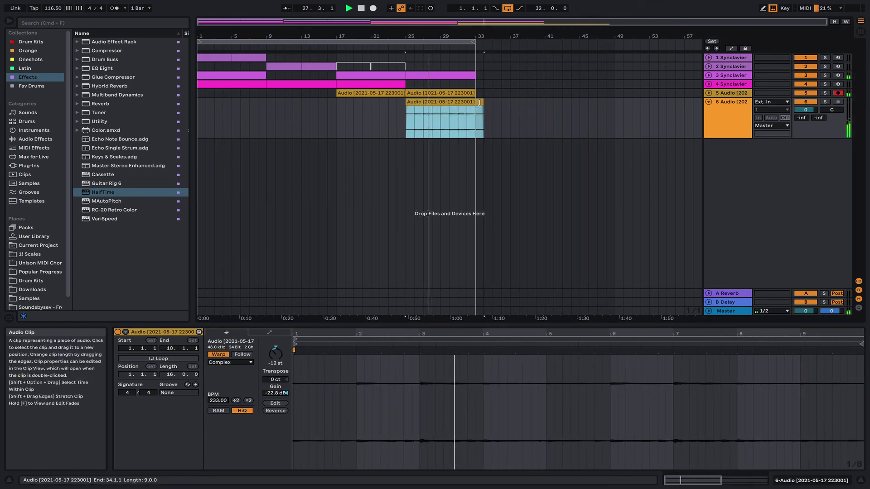
click(709, 103)
click(457, 74)
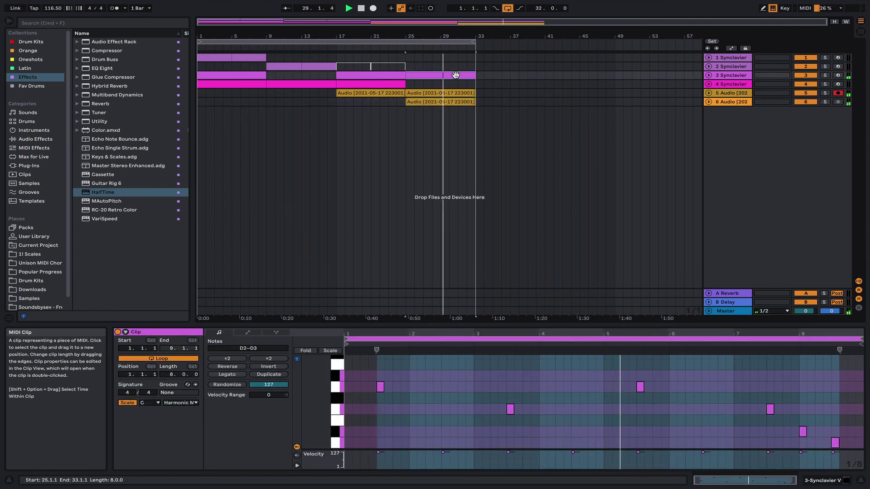
click(722, 102)
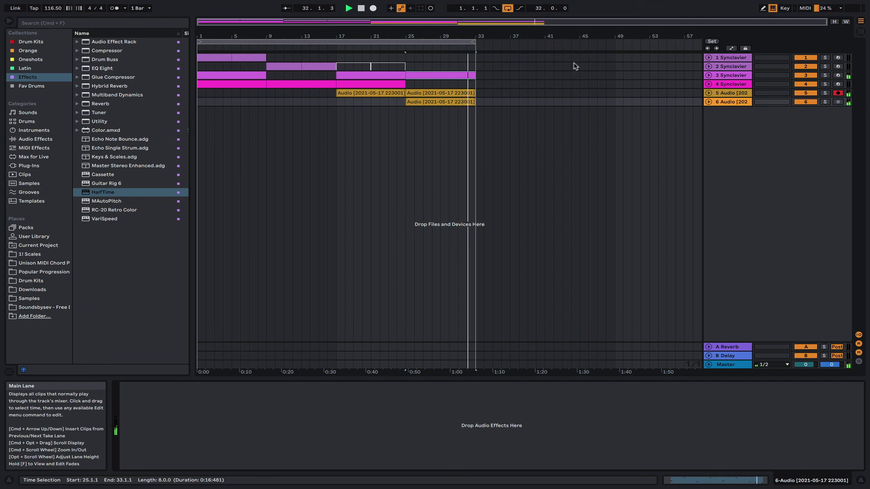
mouse_move(585, 4)
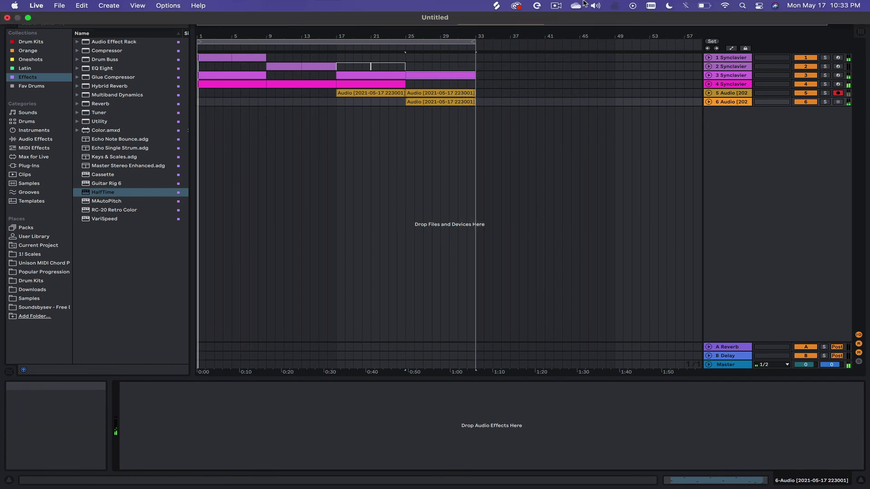
click(557, 5)
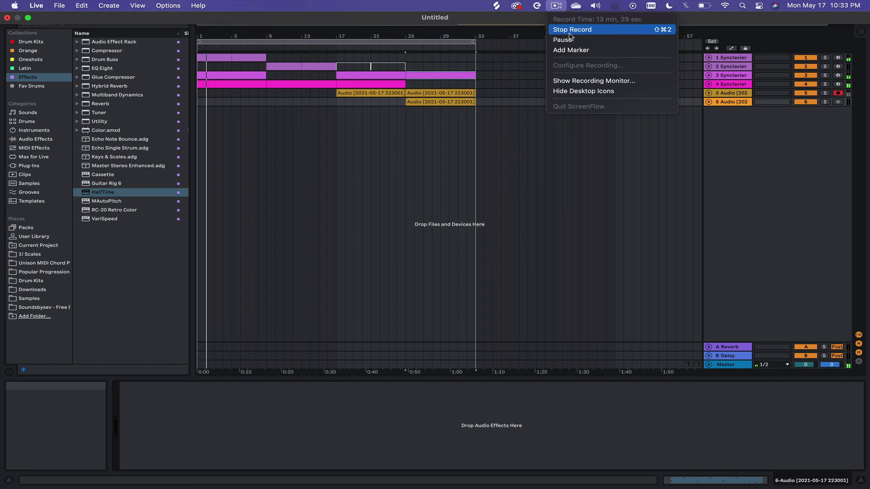